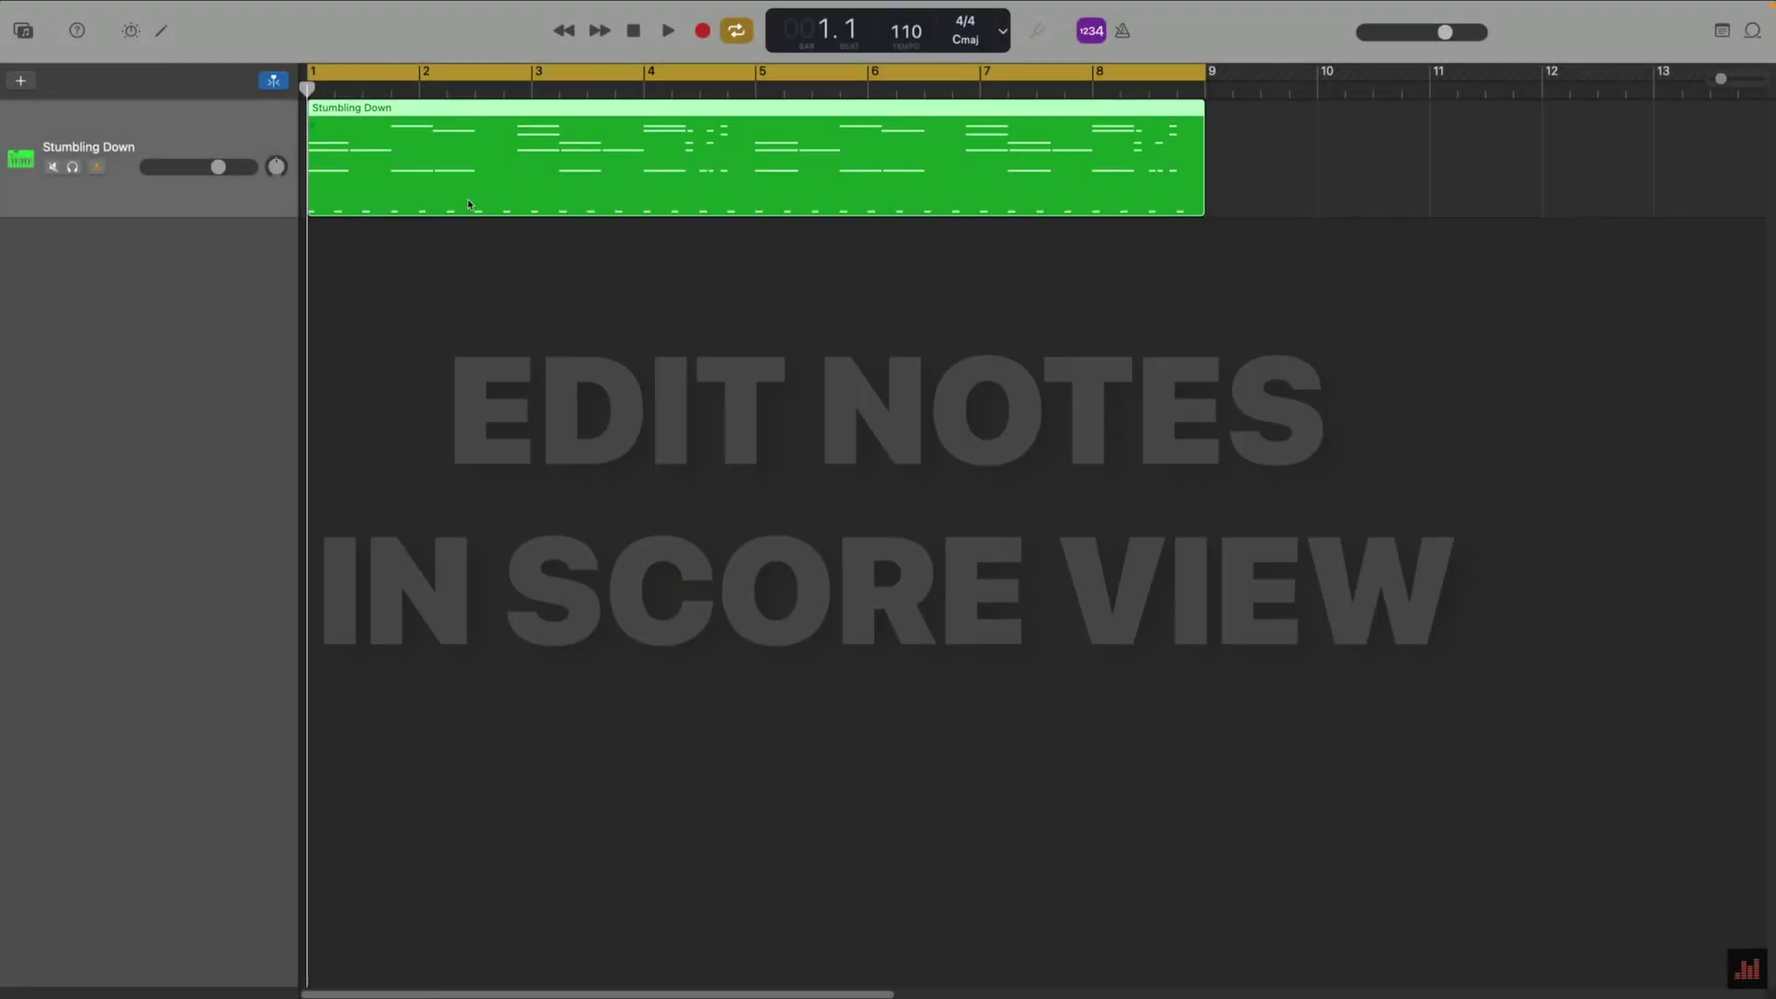
Step: Select the Stumbling Down region and show its notes in the Editor
left_click(506, 301)
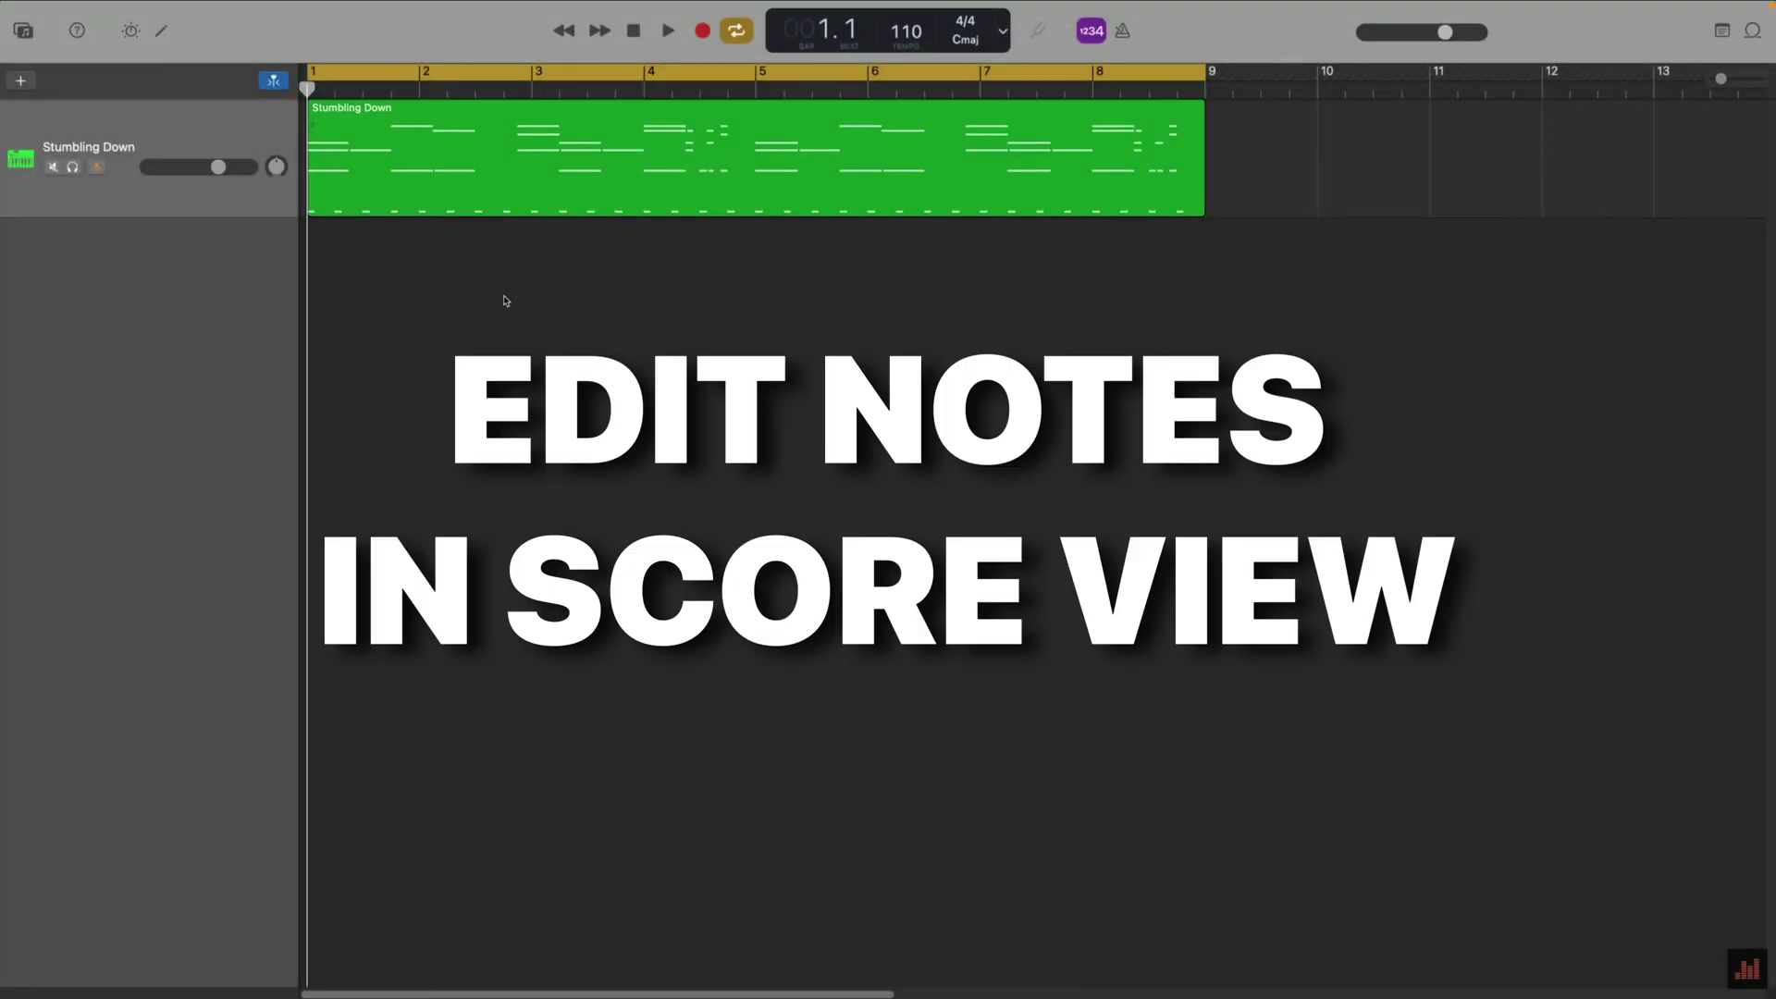
left_click(205, 127)
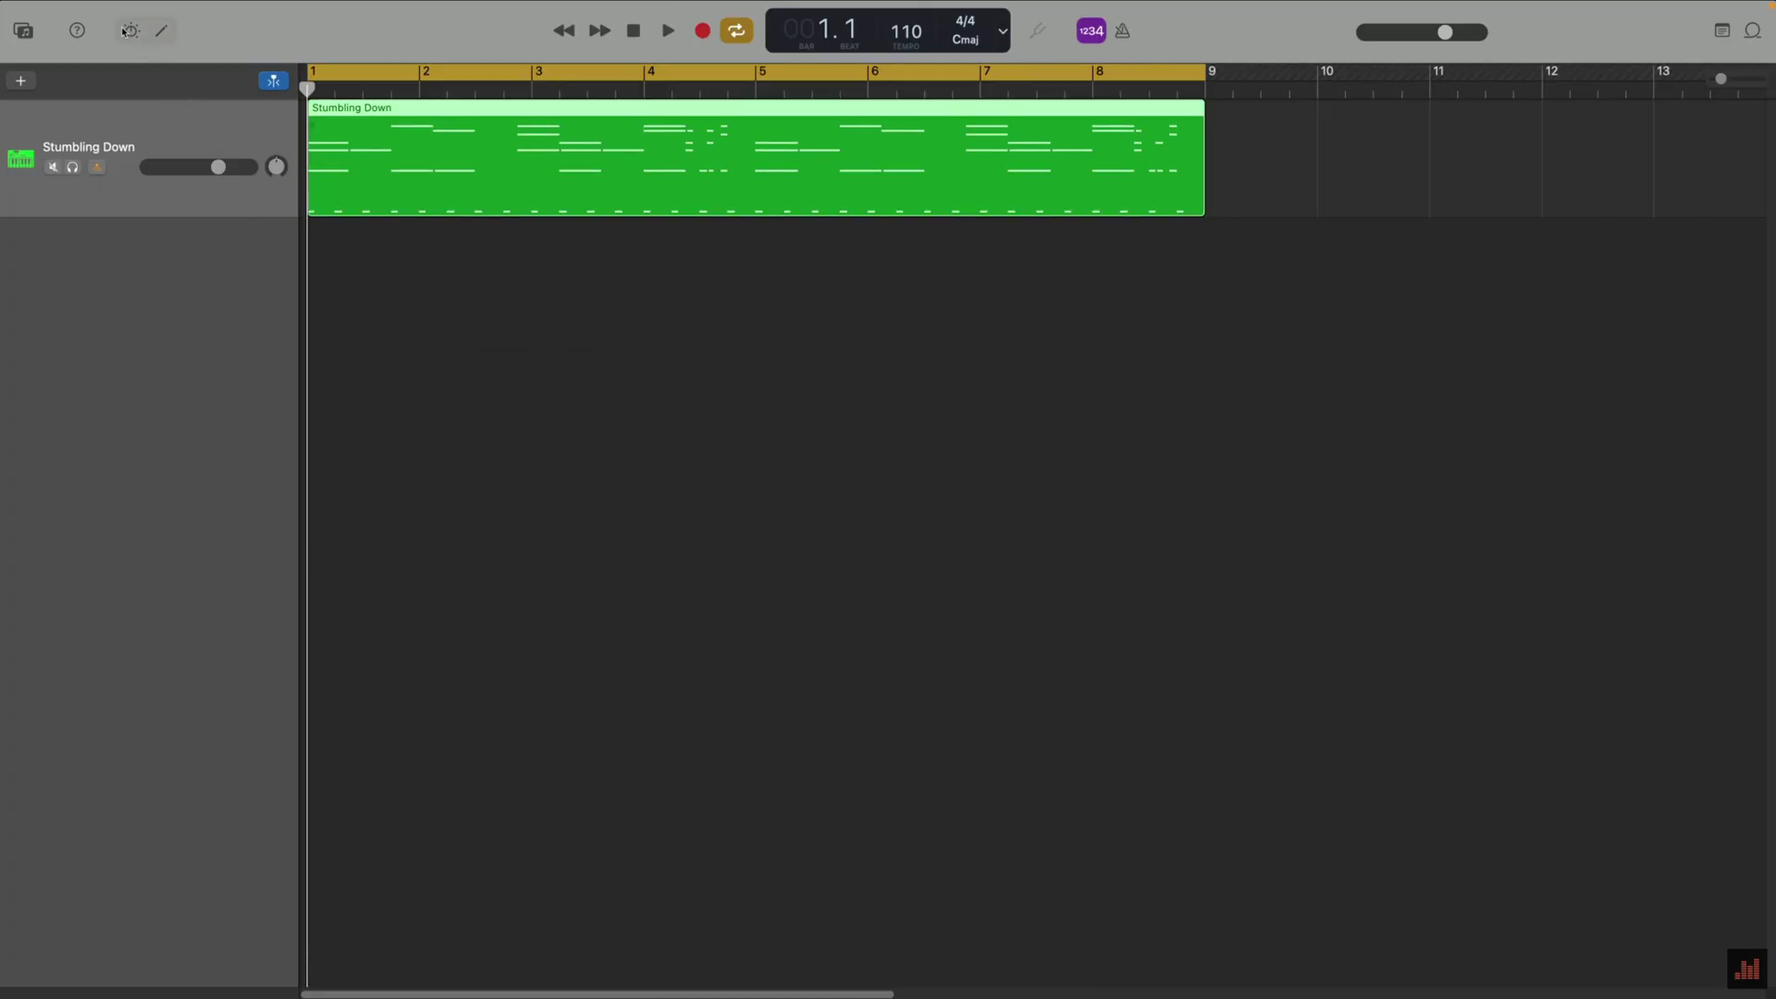
key("e")
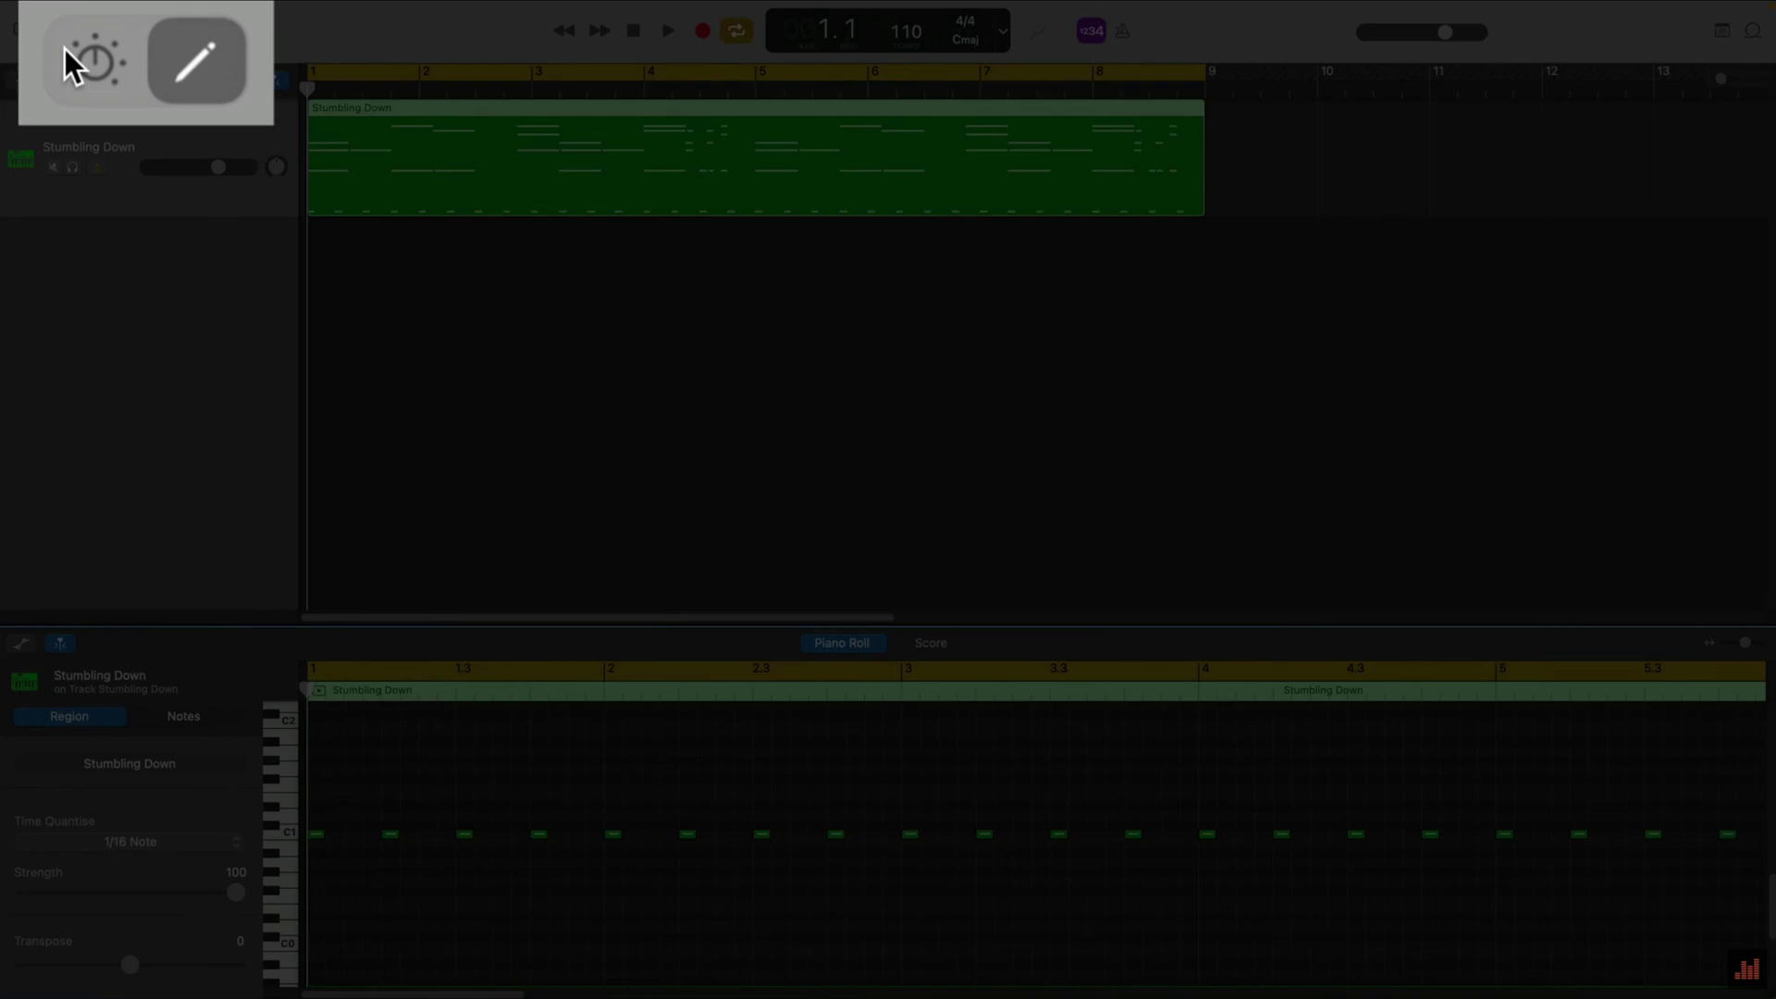
key("e")
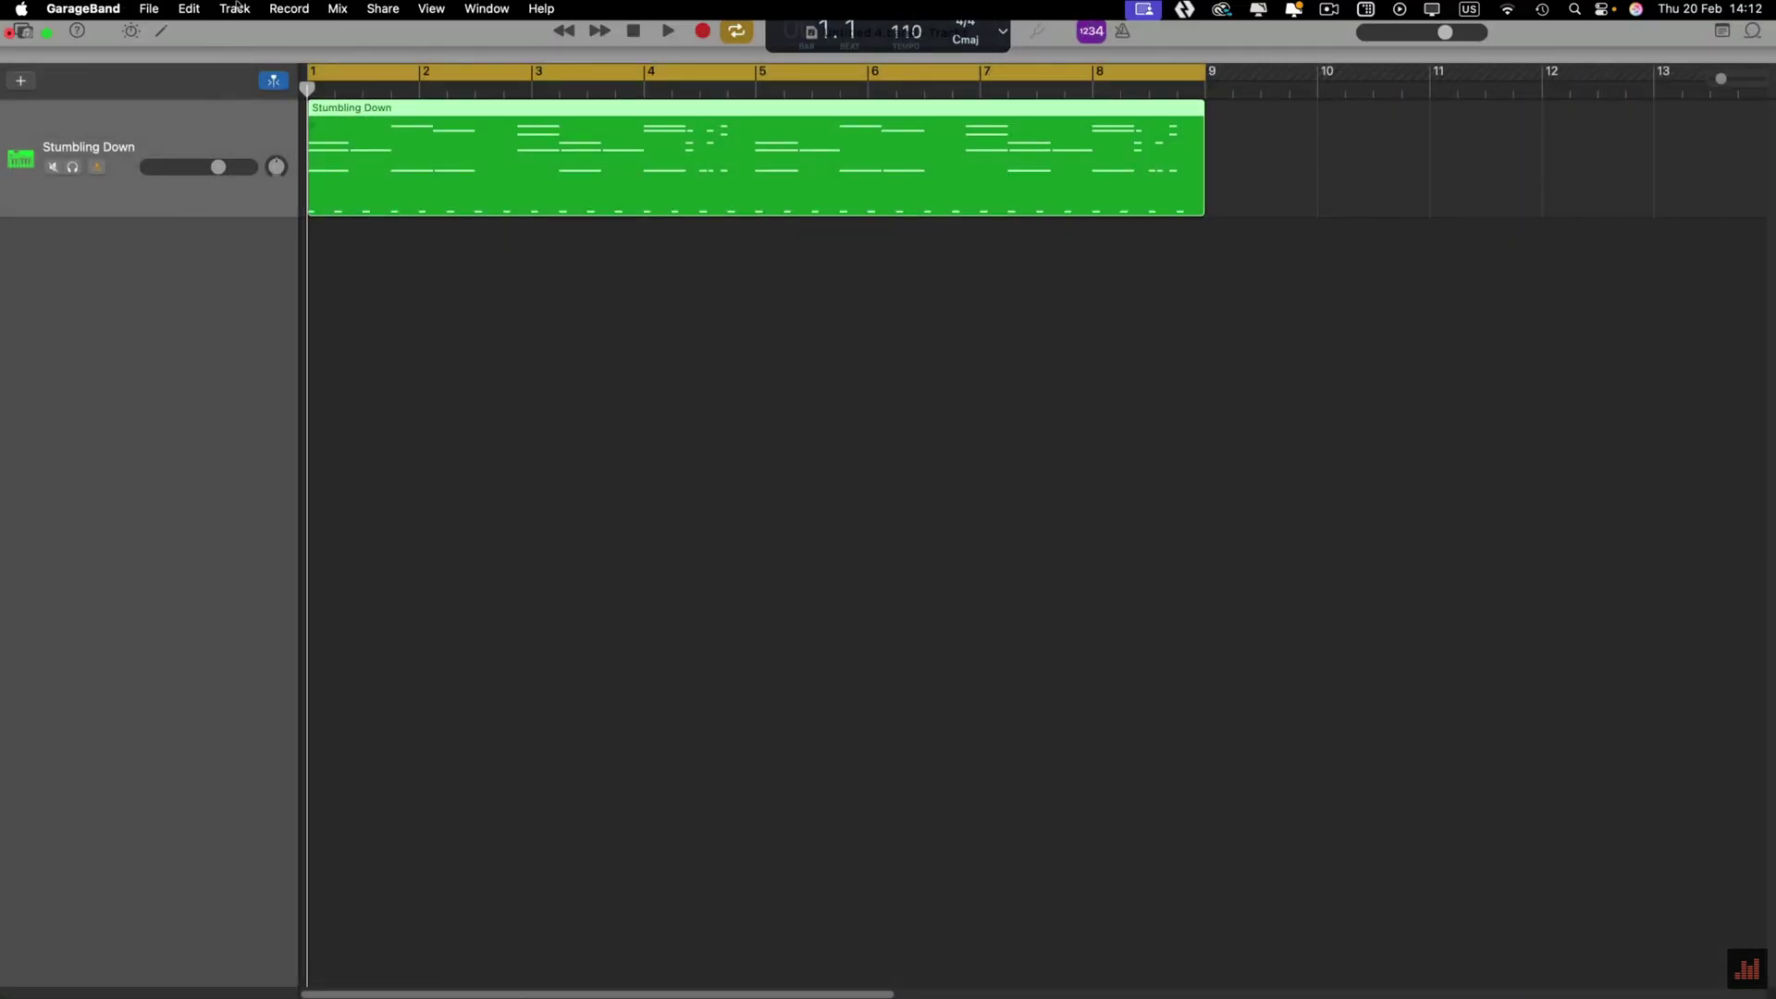
left_click(431, 8)
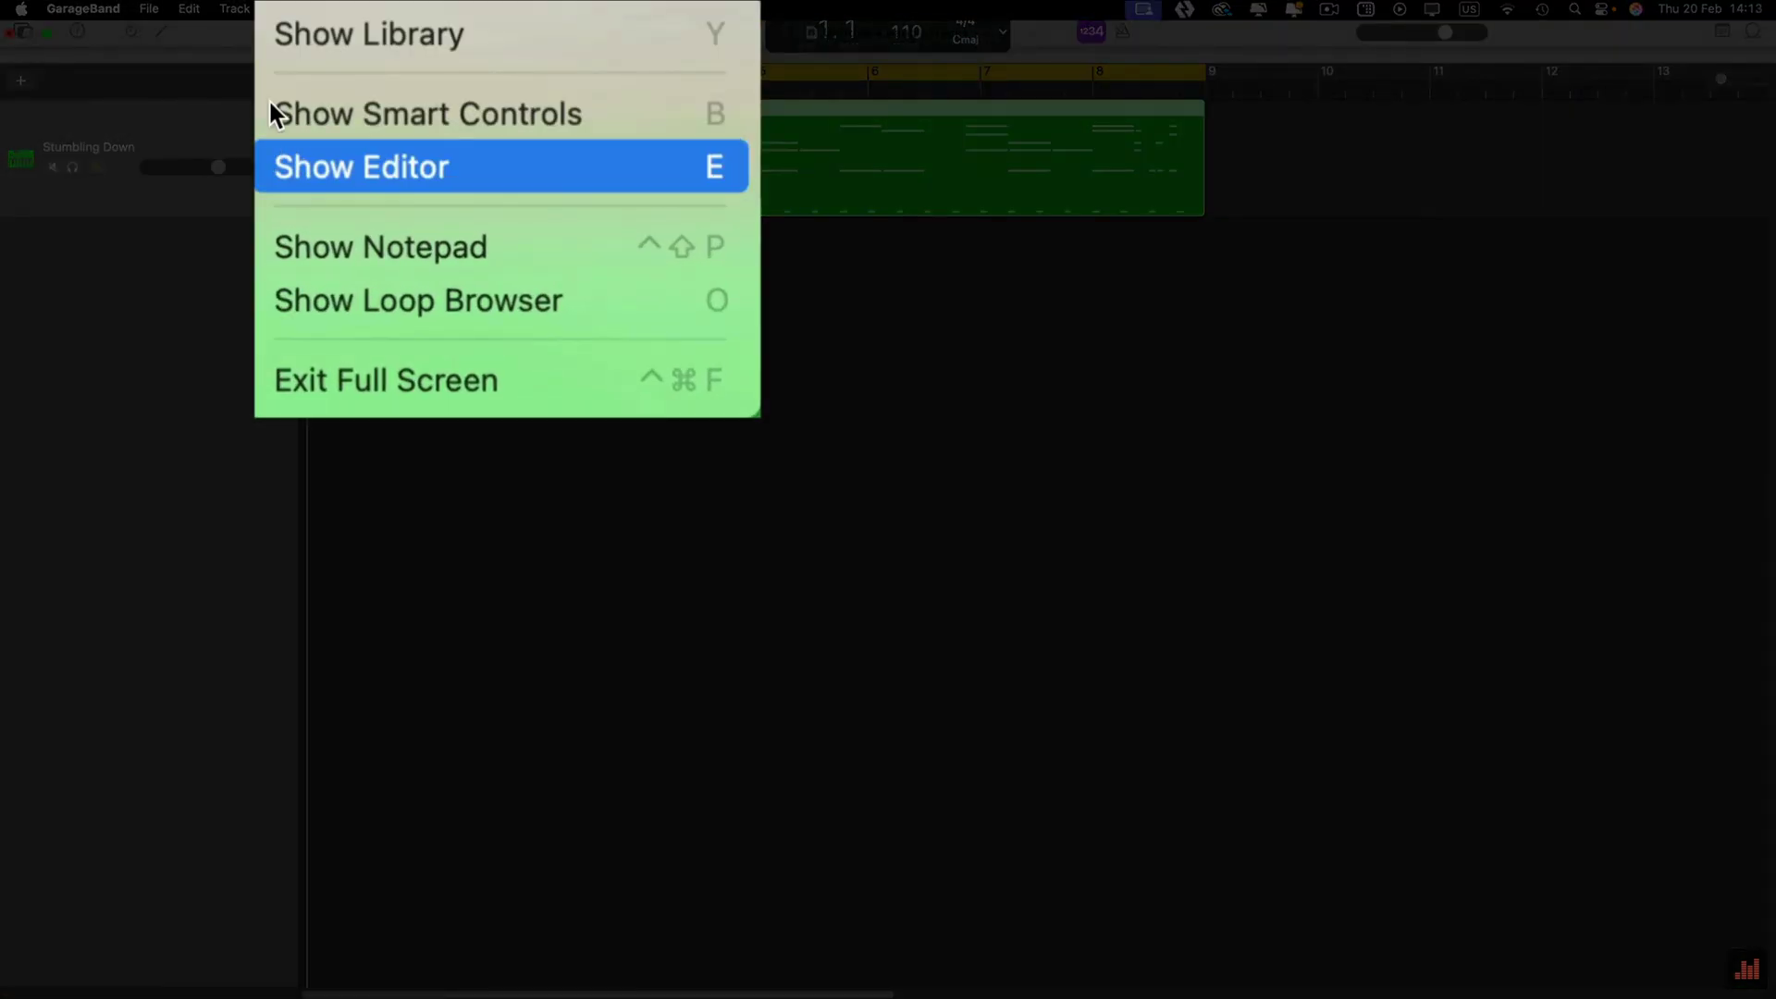
left_click(286, 160)
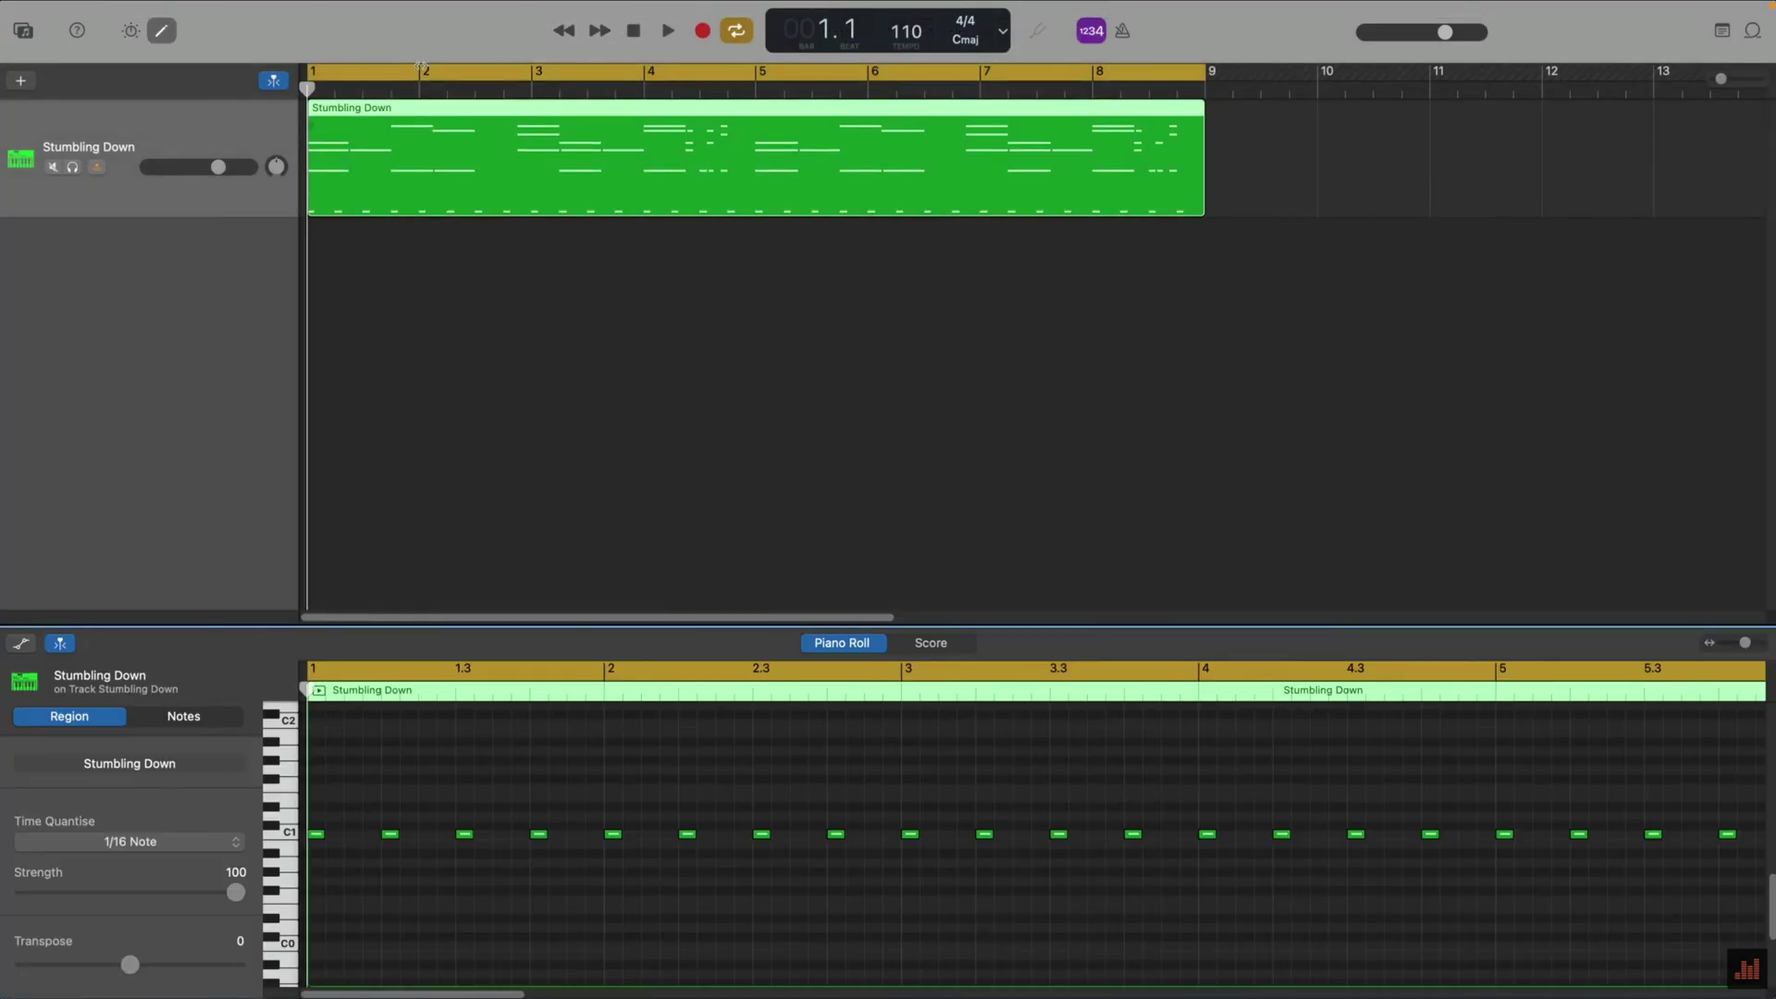
Step: Toggle the Editor repeatedly between hidden and shown, leaving it open
key("e")
key("e")
key("e")
key("e")
key("e")
key("e")
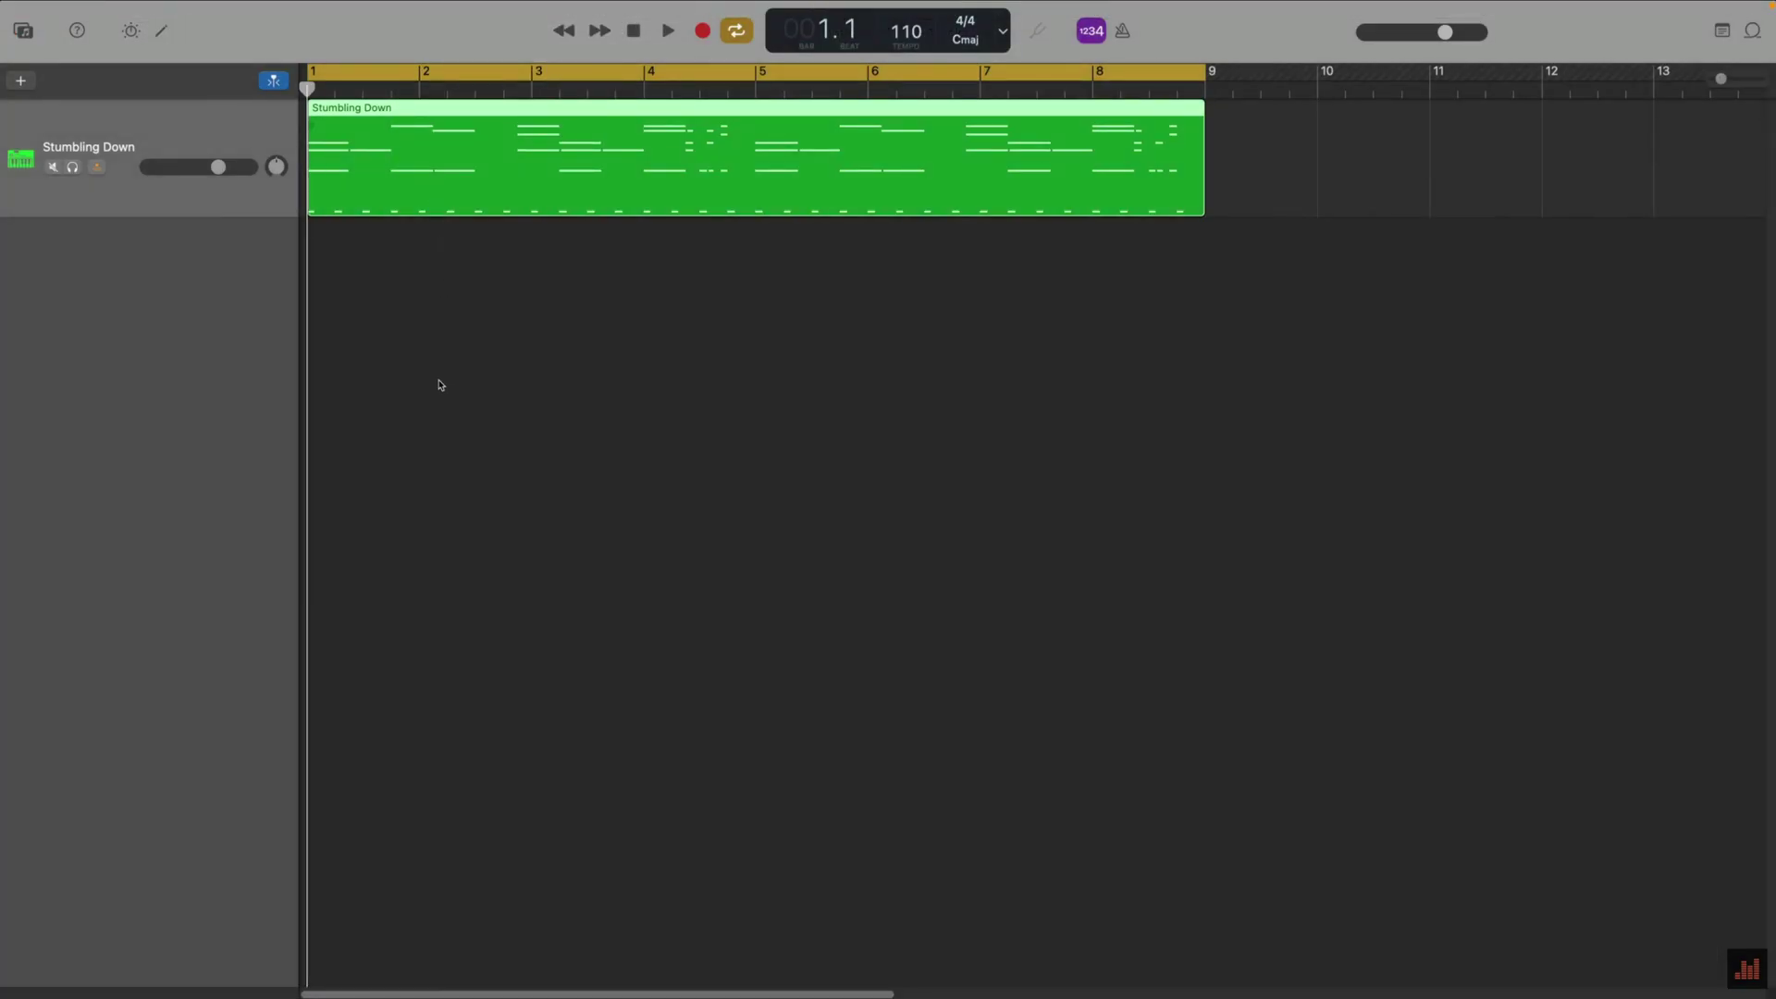
key("e")
key("e")
key("e")
key("e")
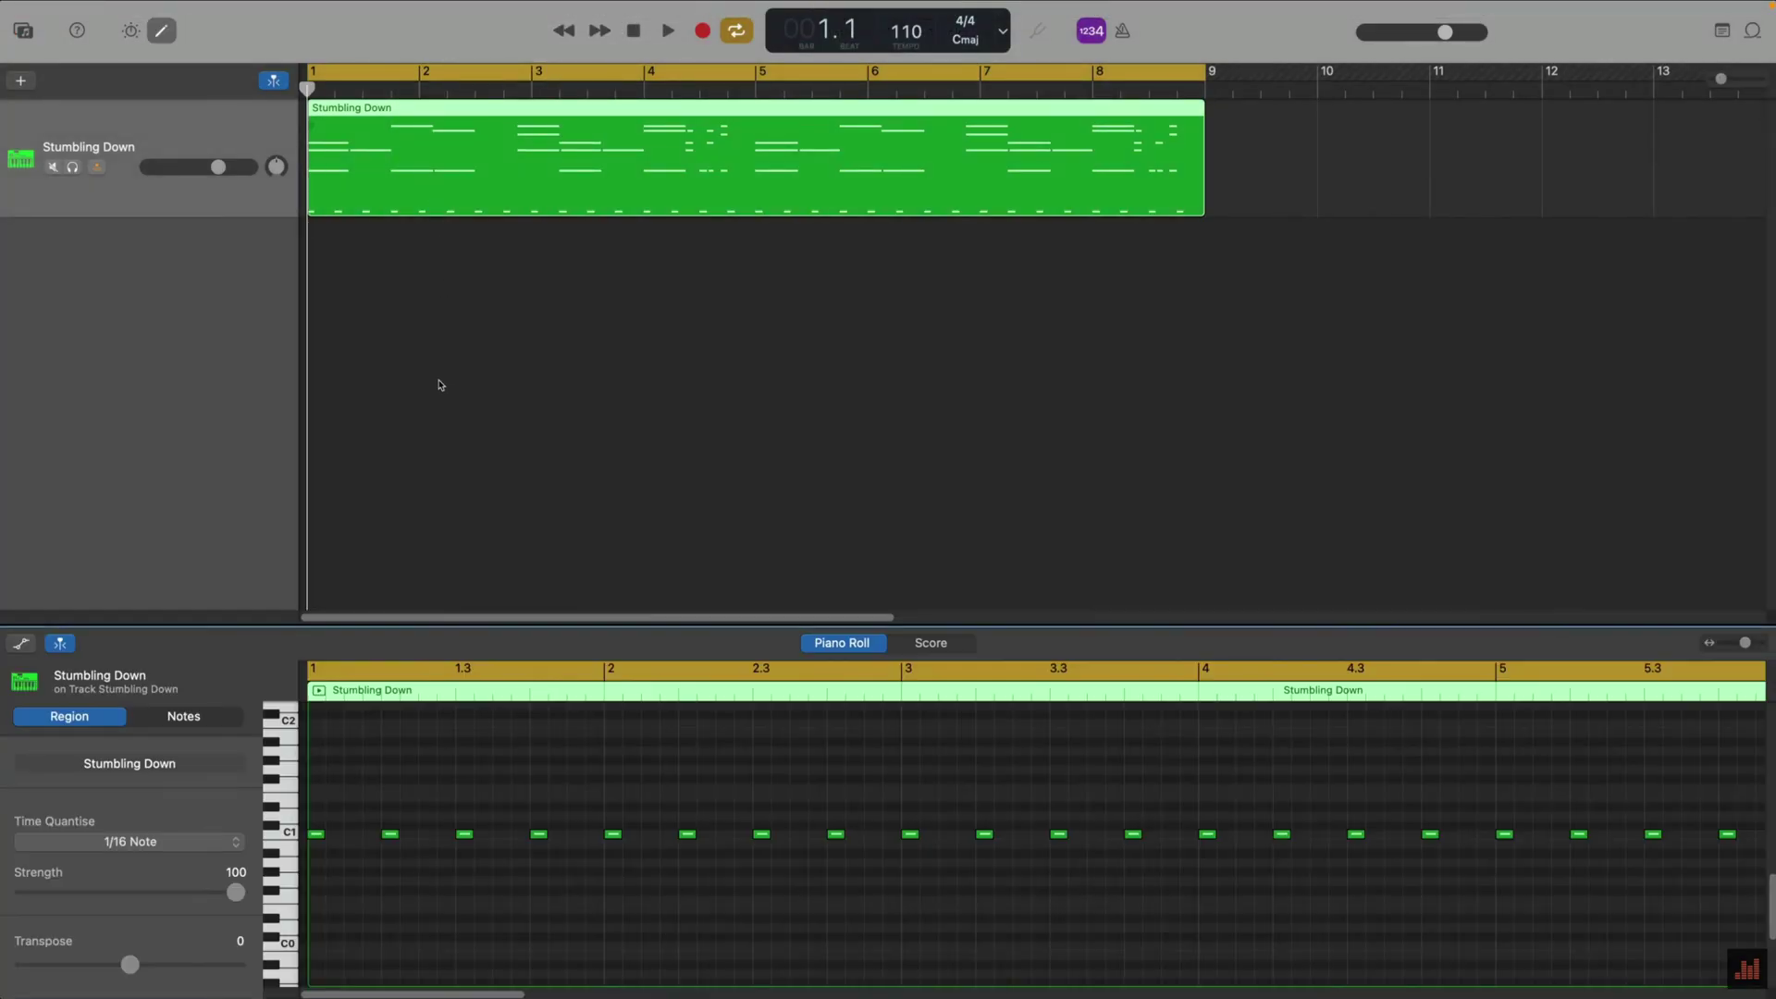
Step: Switch the Editor to Score view and play the region along with its notation
key("n")
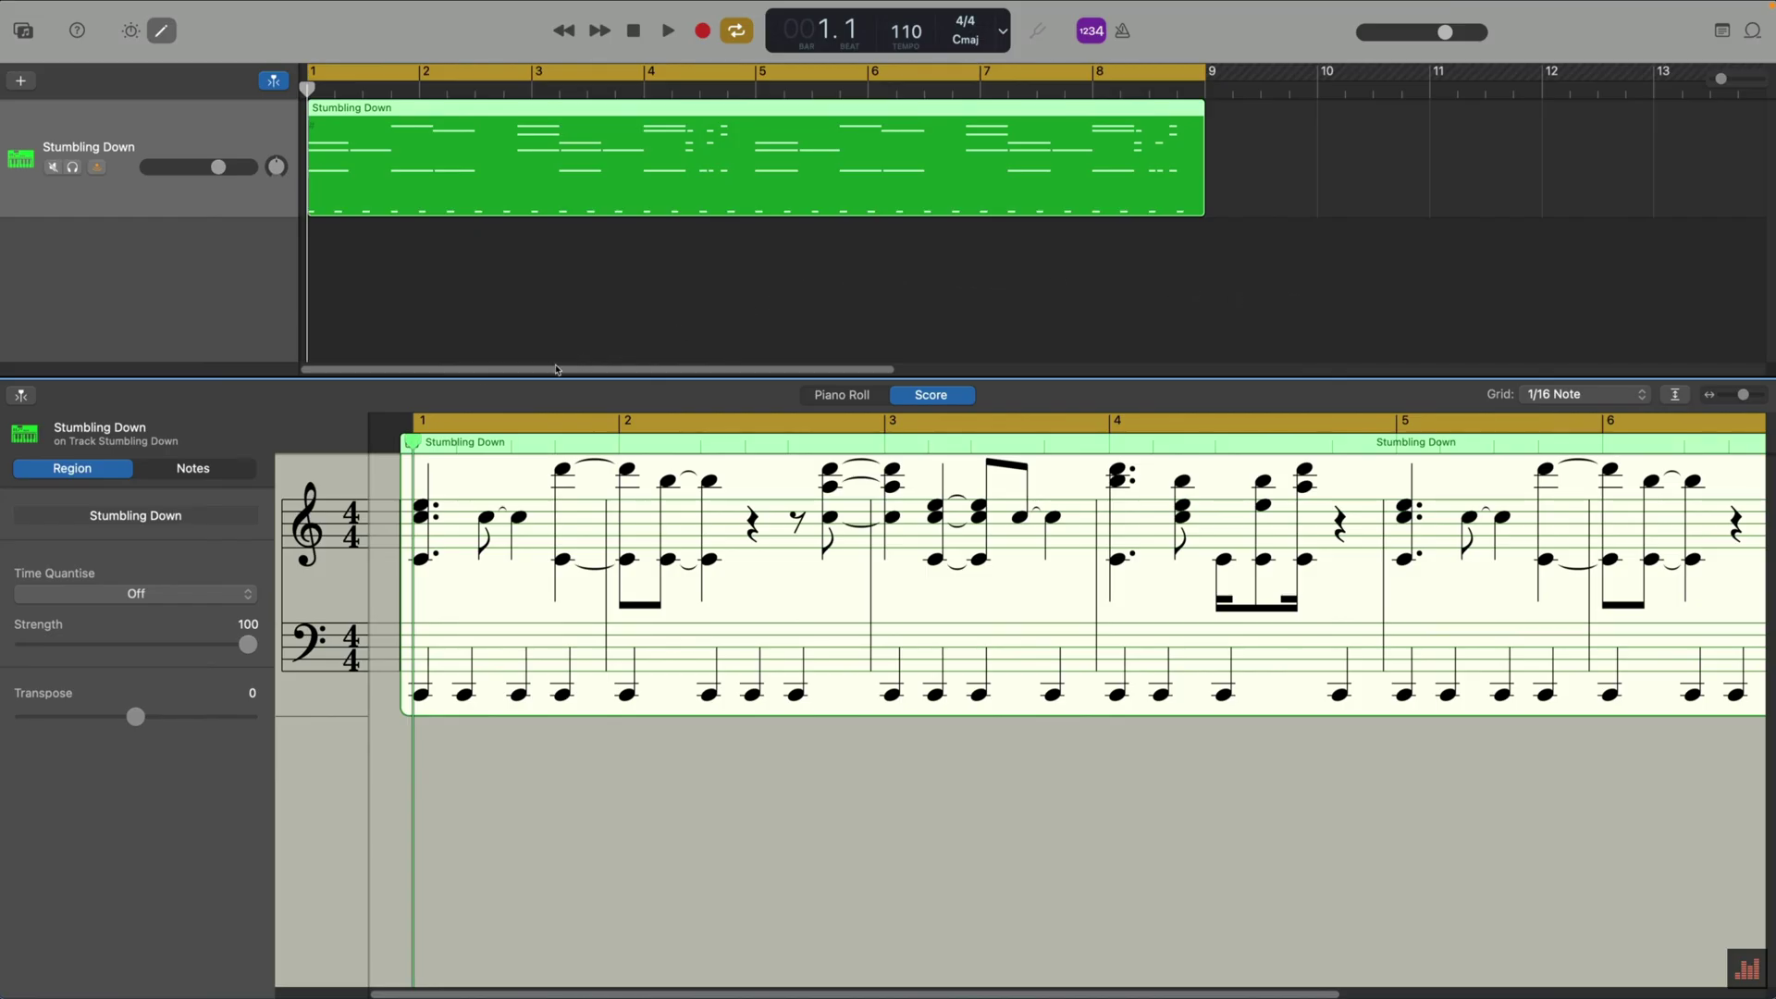
key("space")
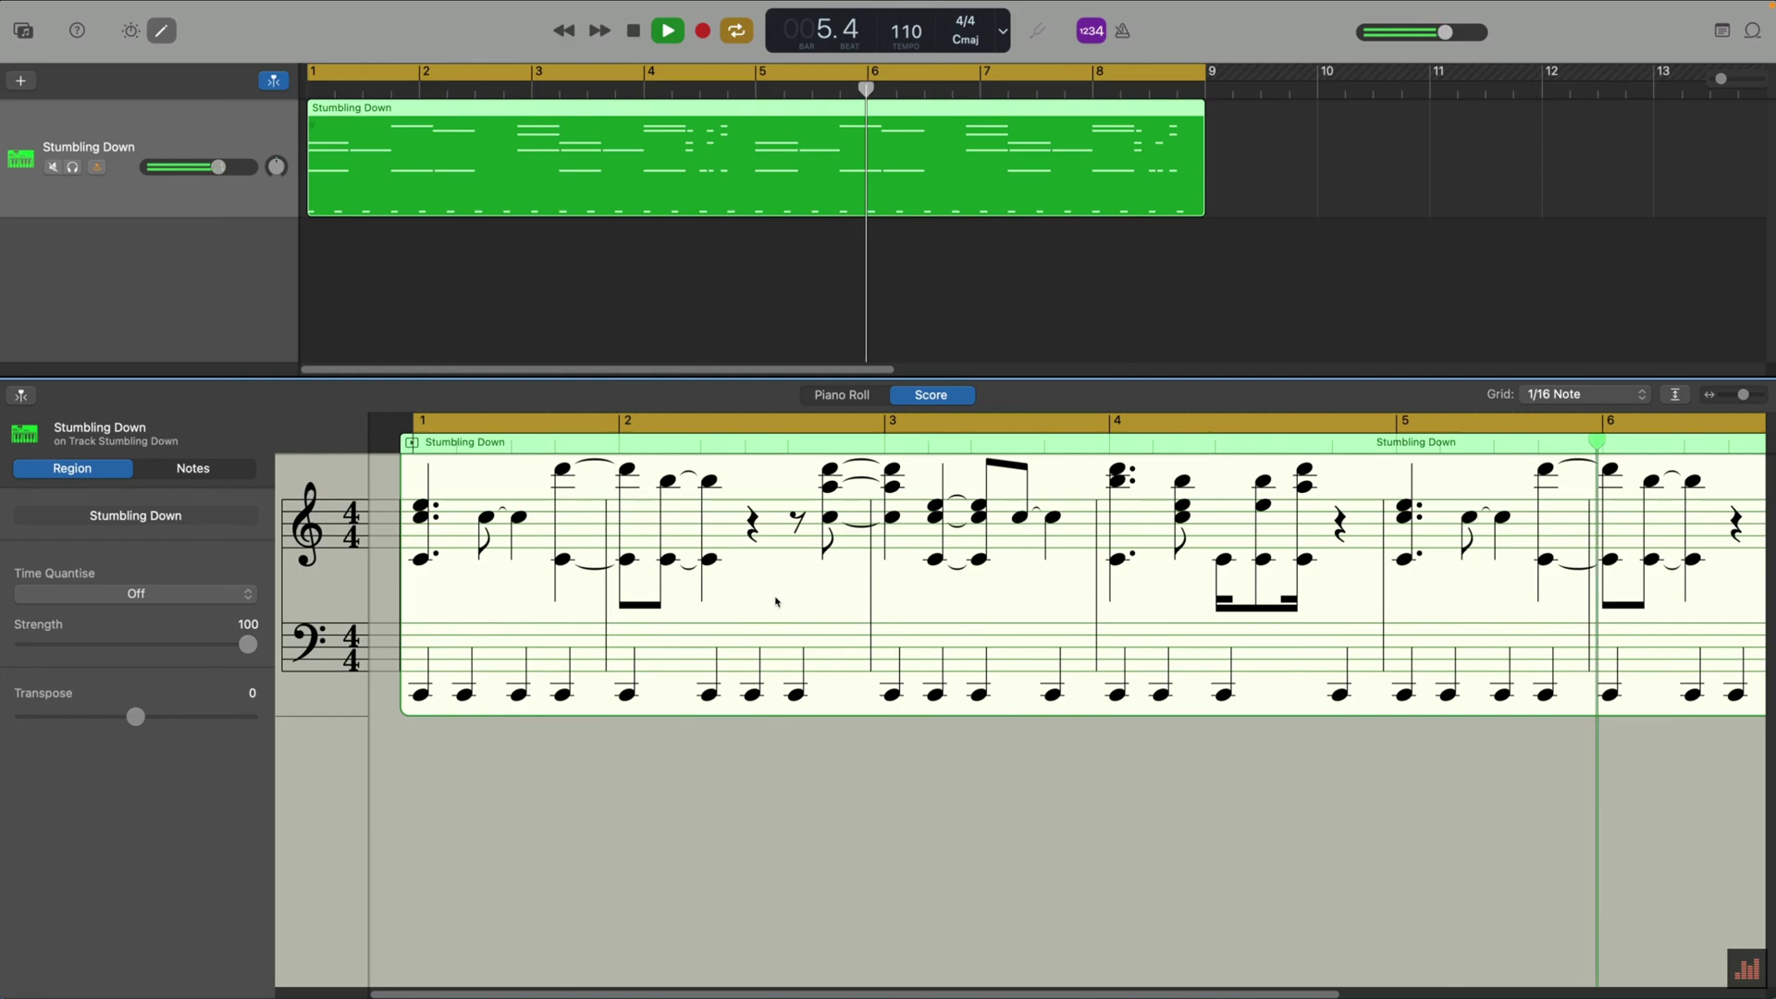
key("space")
Step: Change the project's key signature to A Major and play the region
left_click(966, 39)
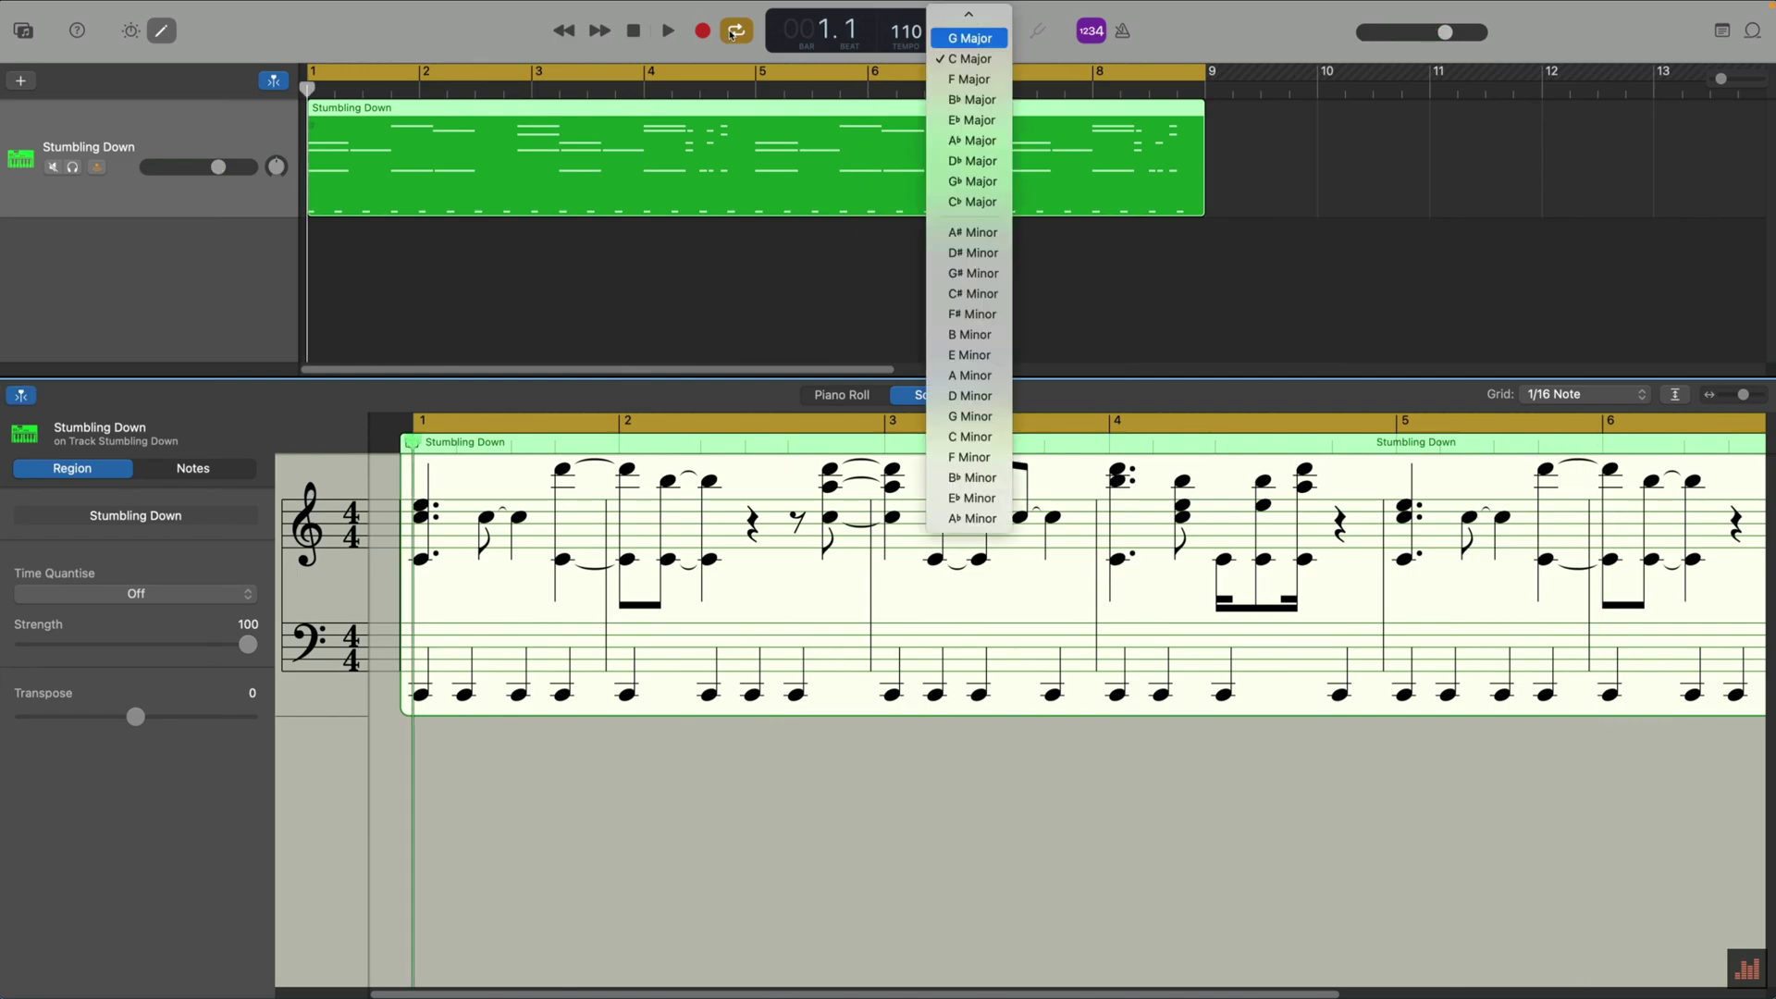
key("Down")
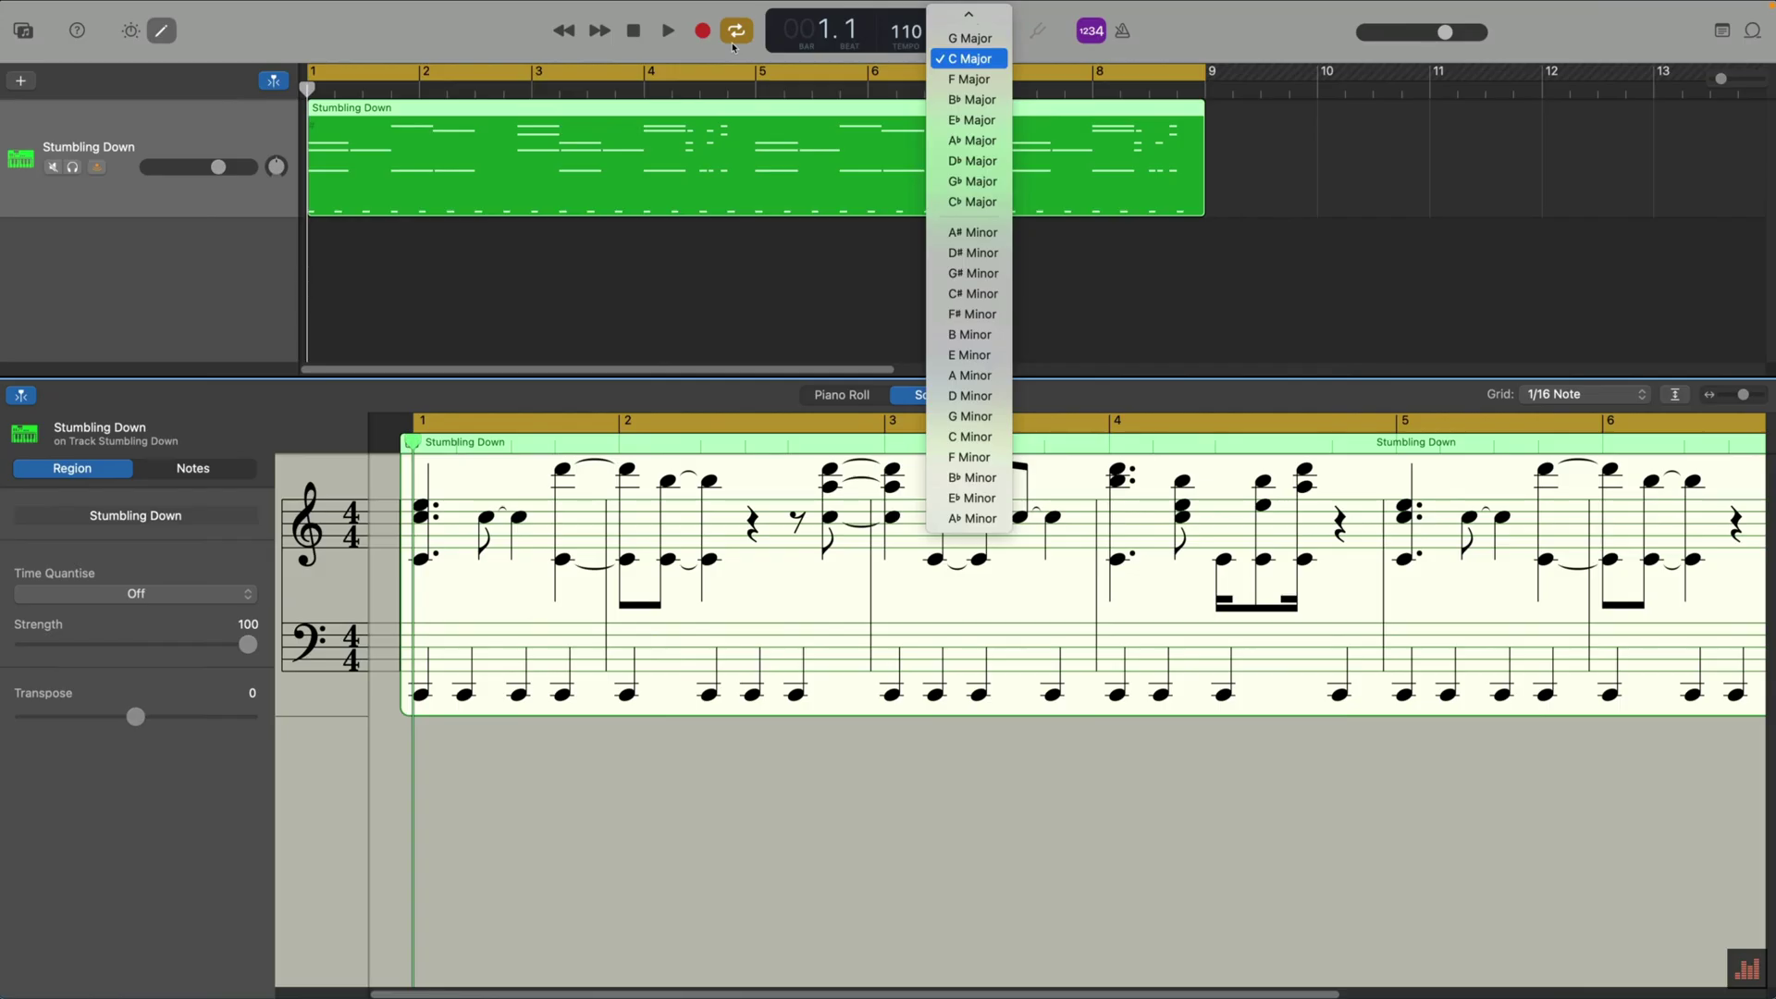
scroll(969, 58, "up", 3)
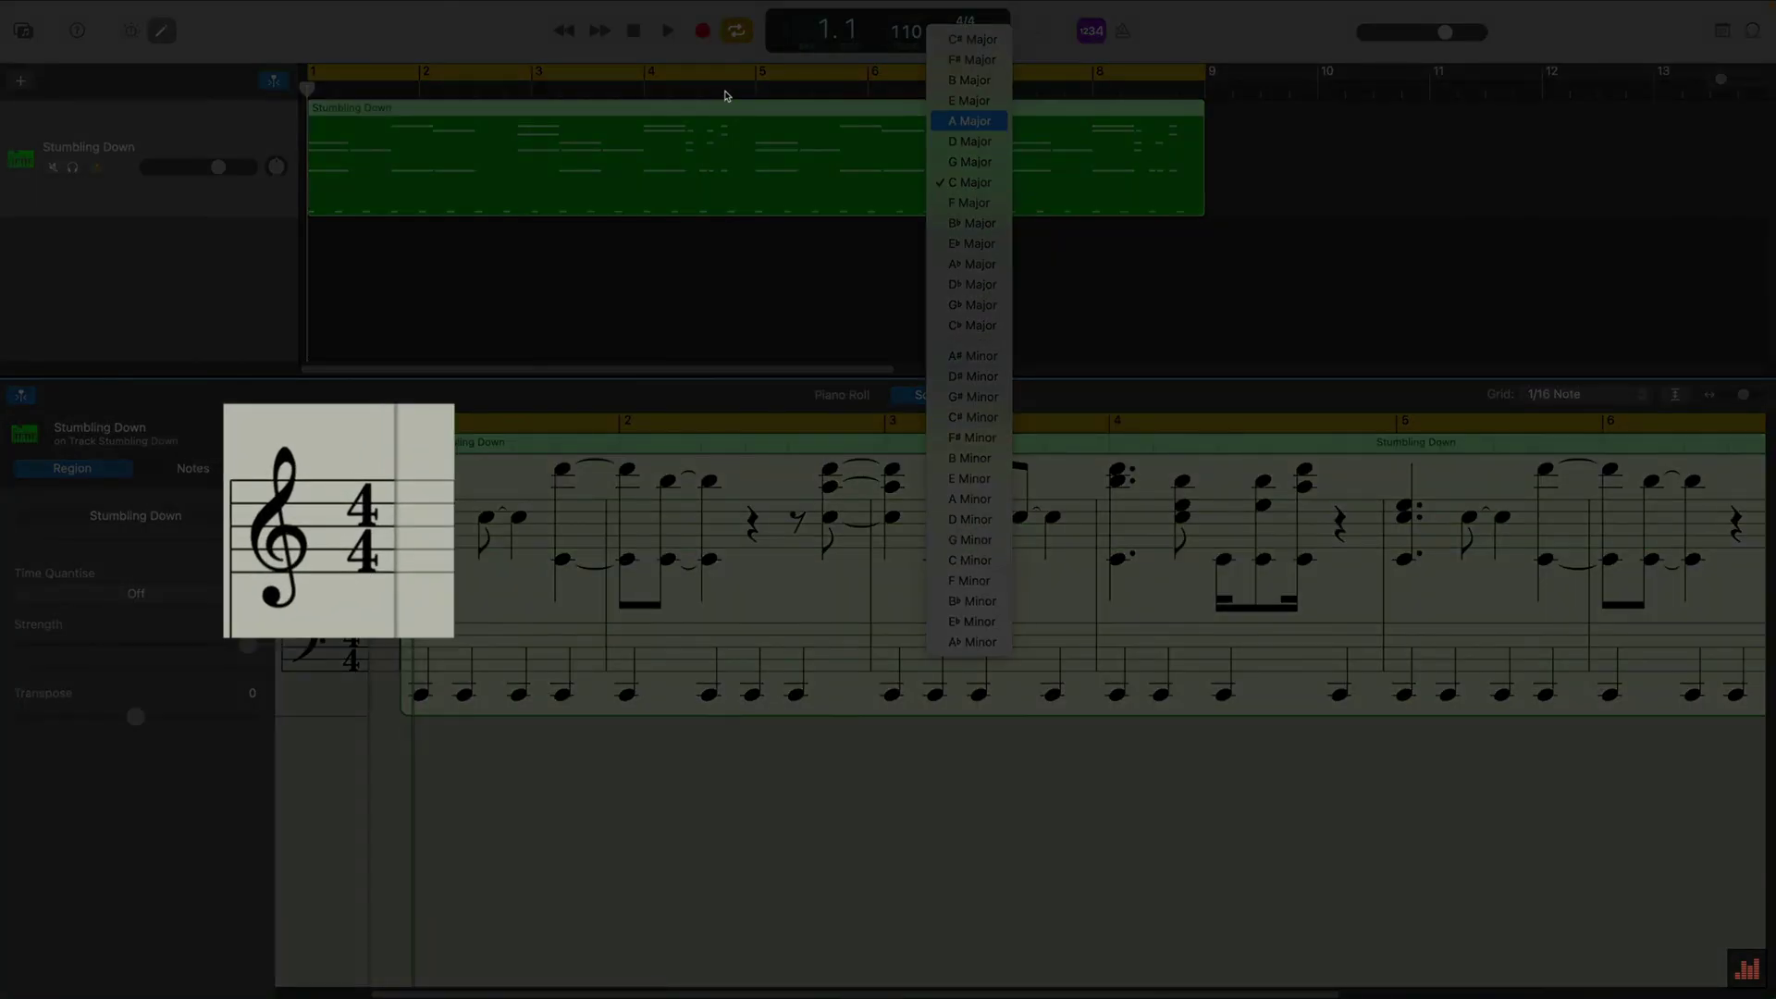
key("Return")
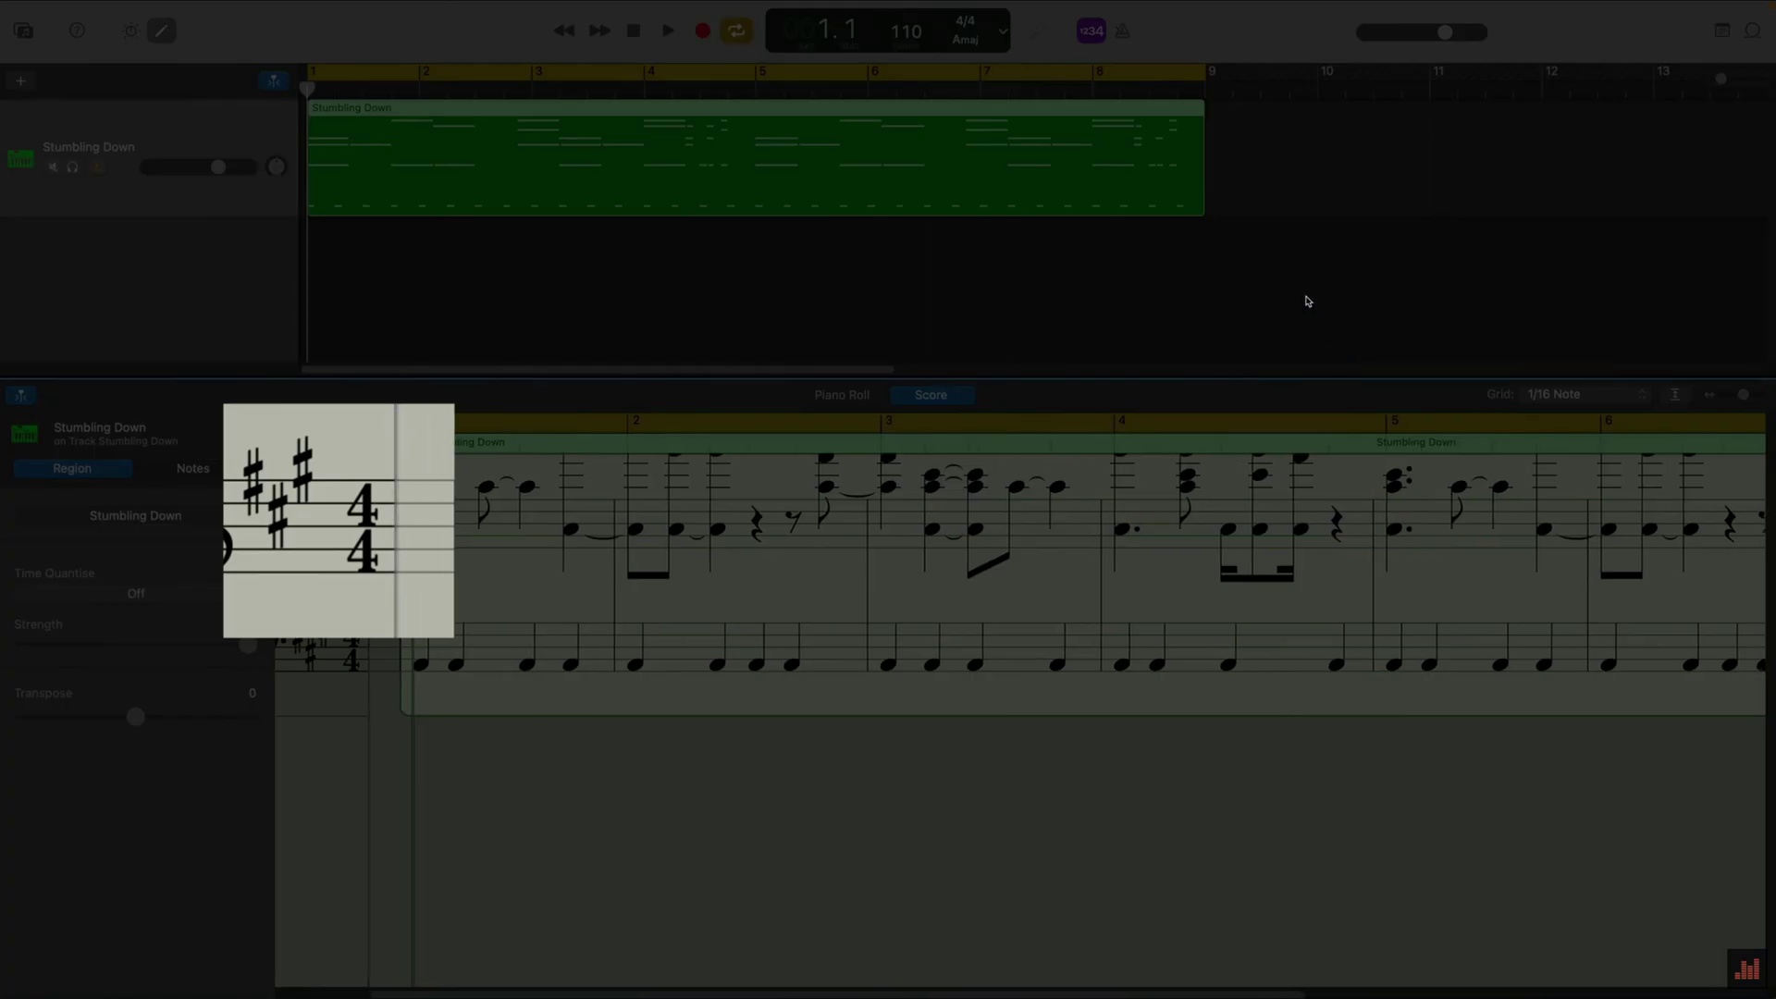
key("space")
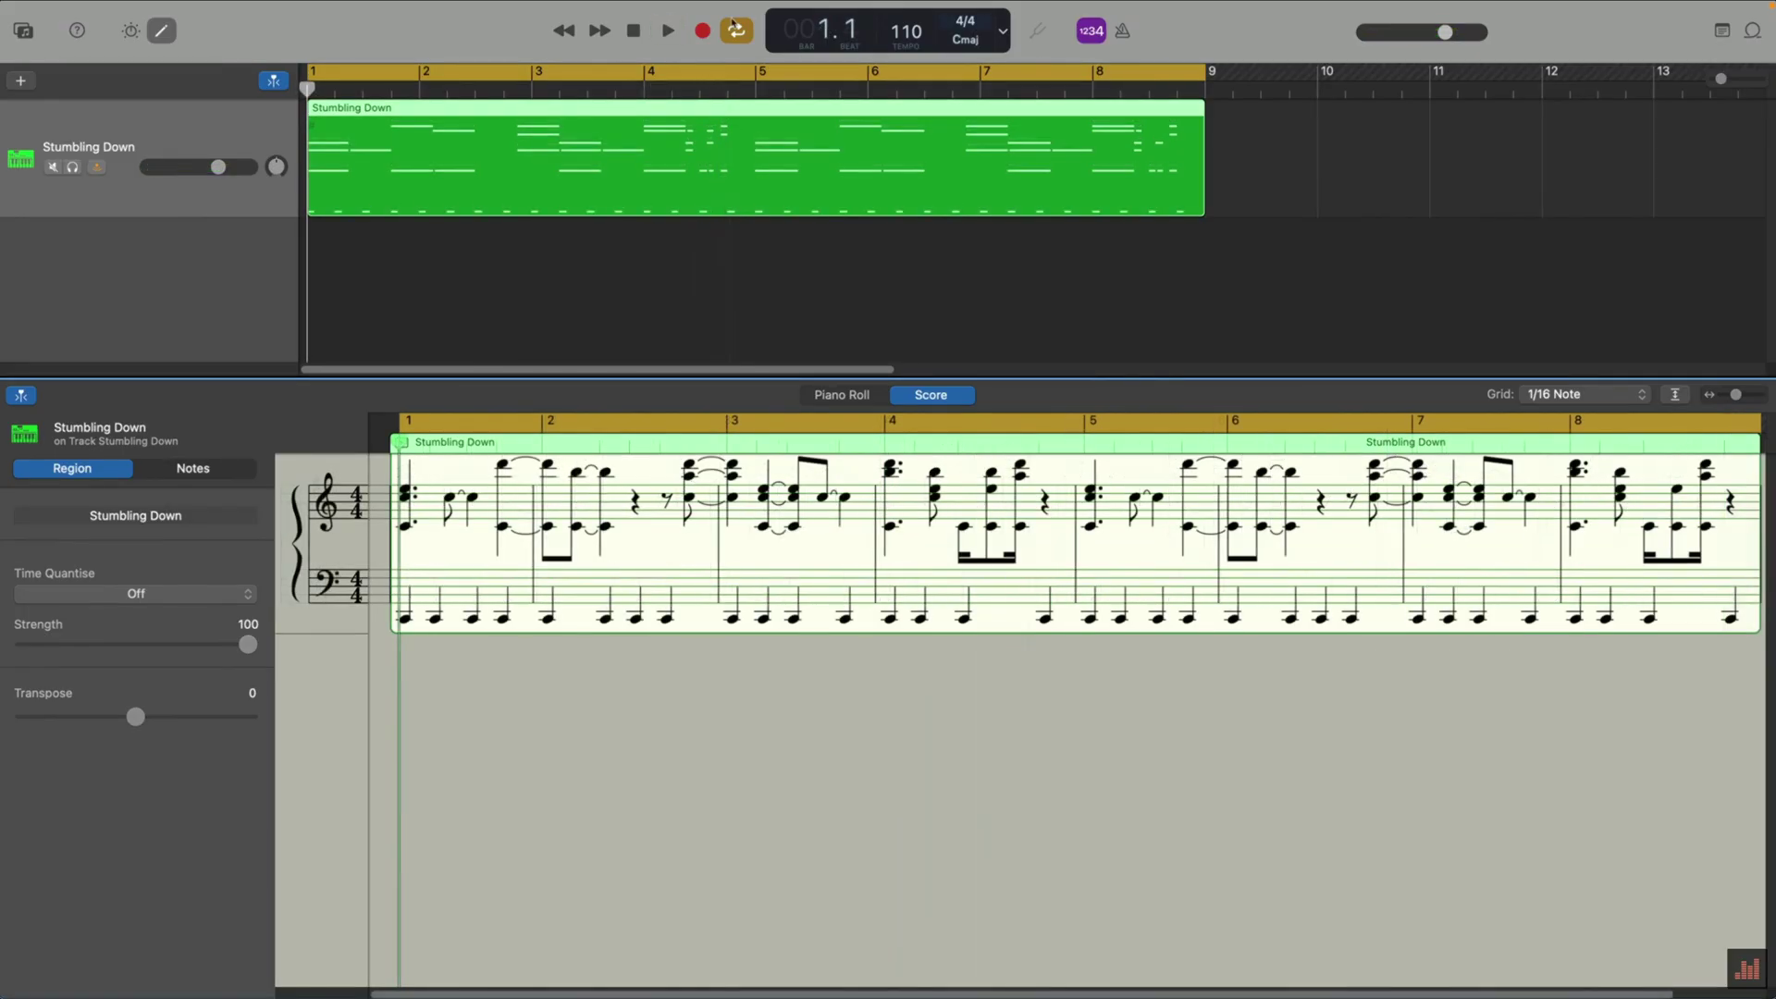
Step: Change the project's time signature to 5/4 and play the region
left_click(964, 21)
key("Down")
key("Down")
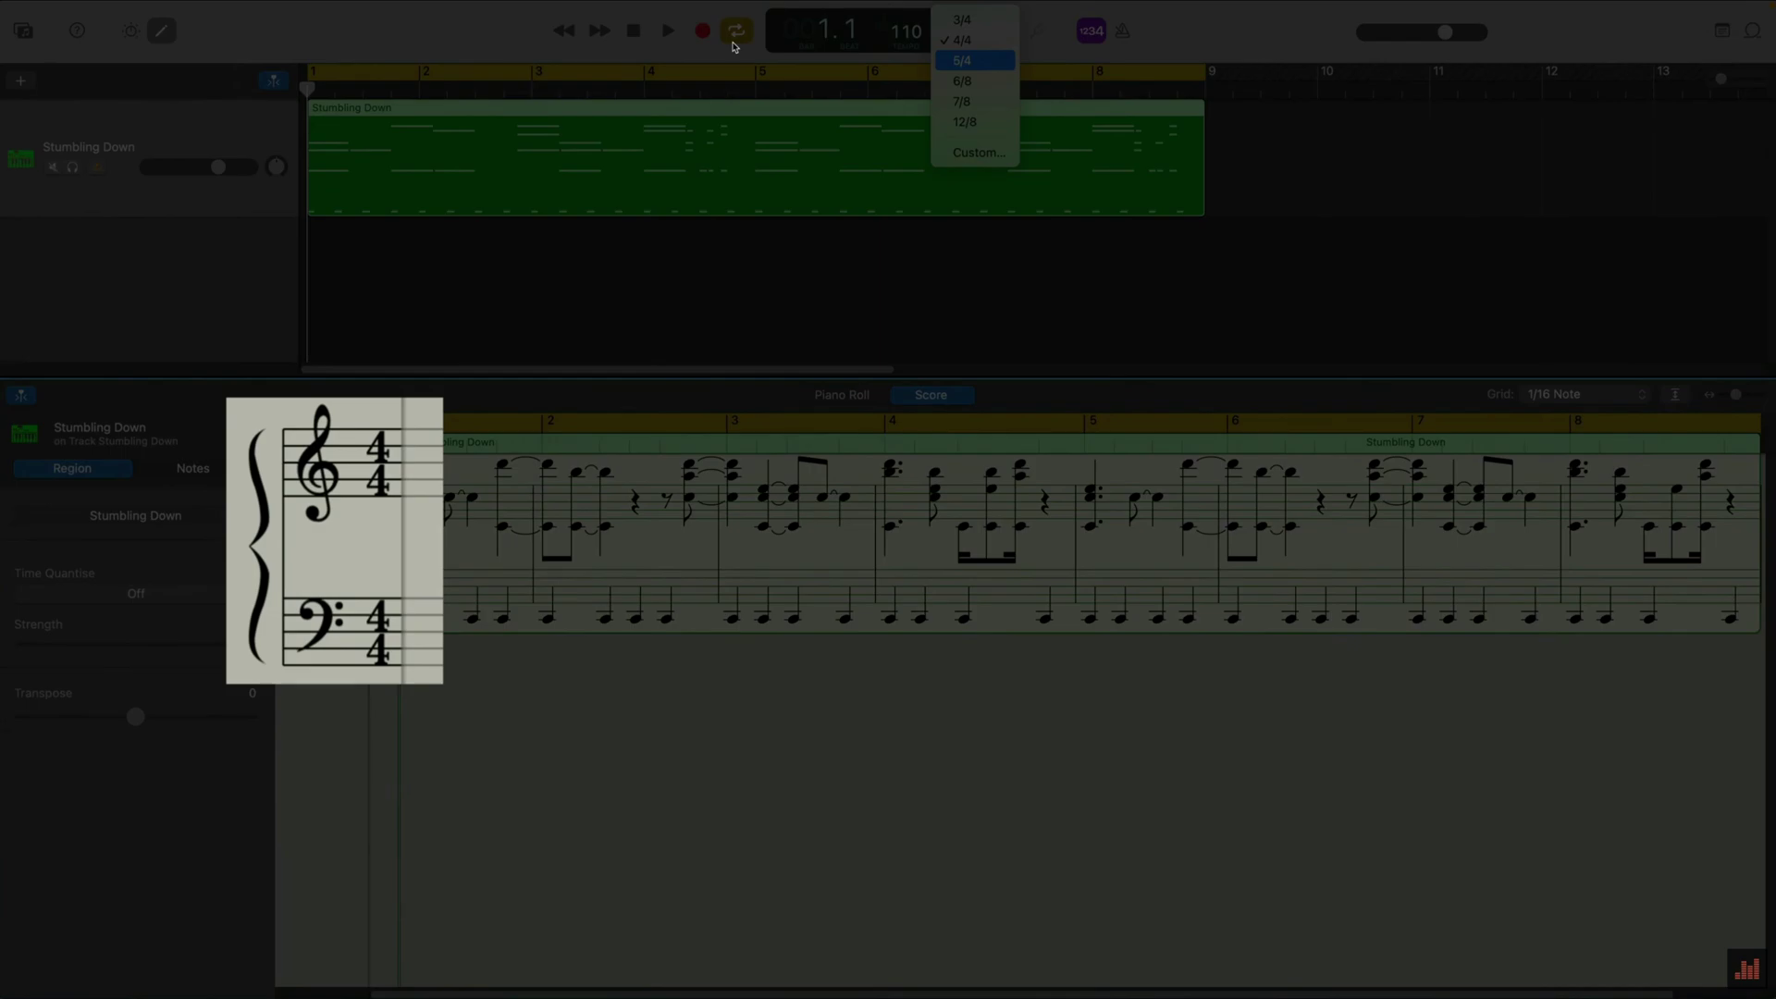
key("Return")
key("space")
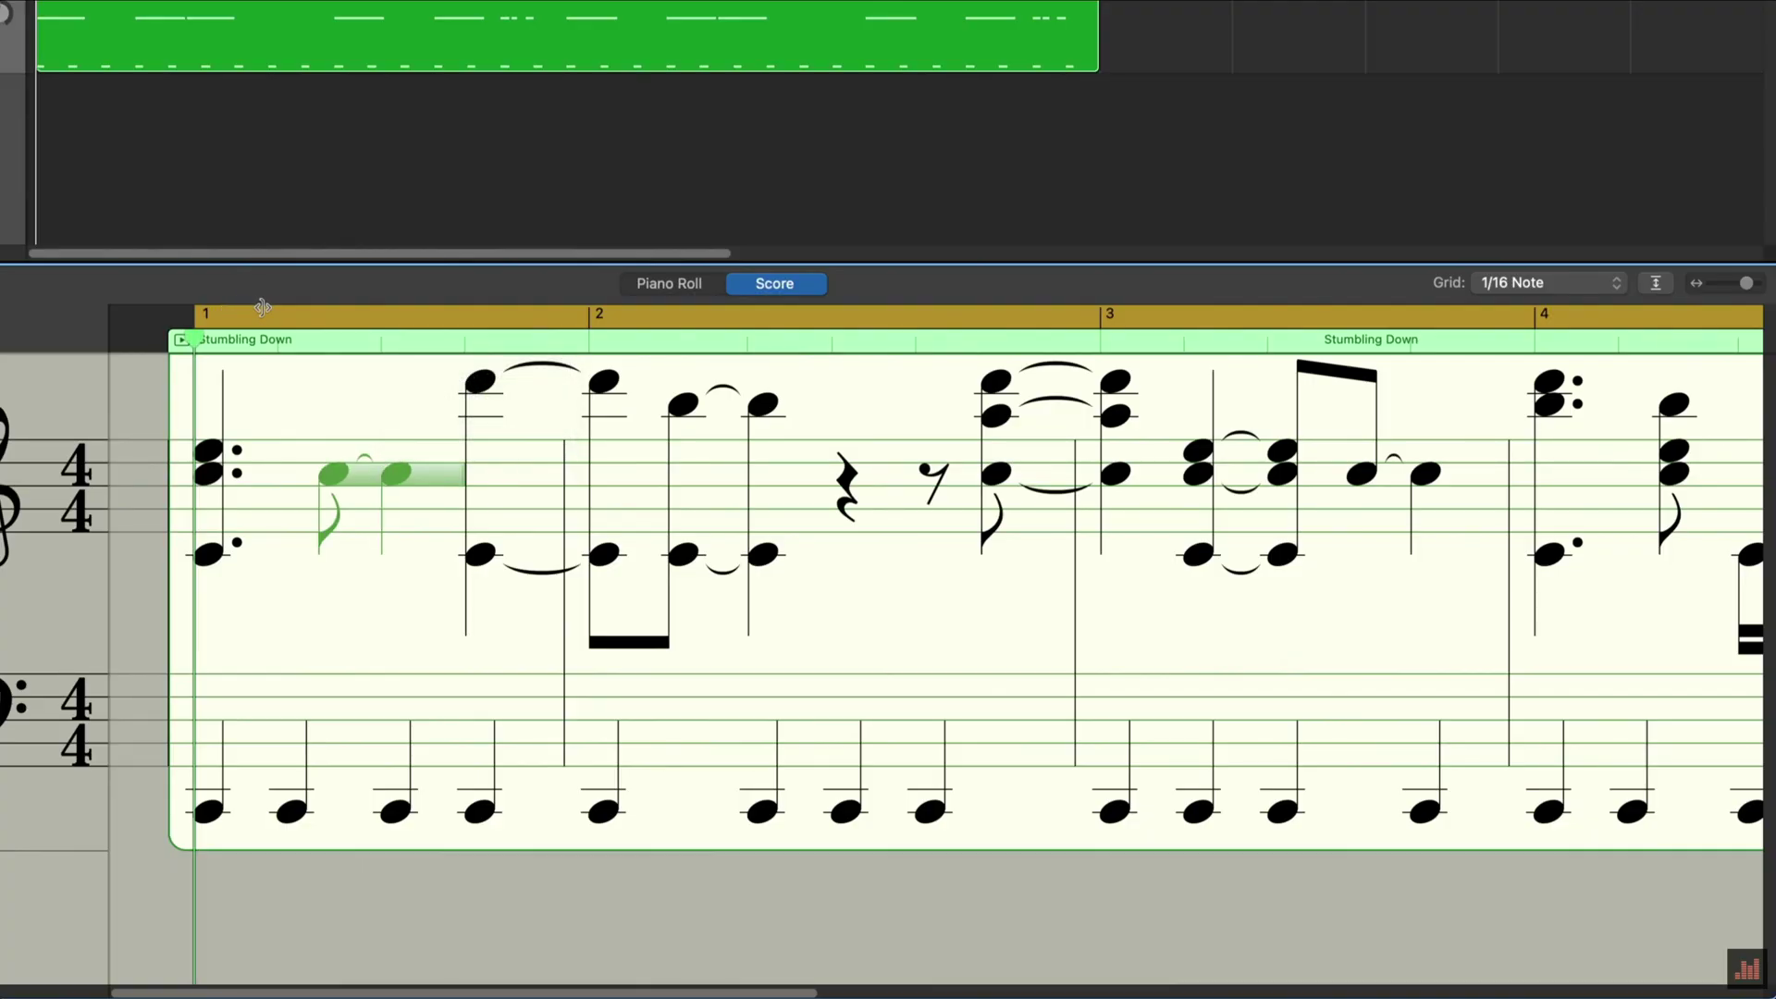
Step: Shorten the tied note after the first chord in bar 1 to an eighth note and play the score
left_click_drag(263, 307, 177, 318)
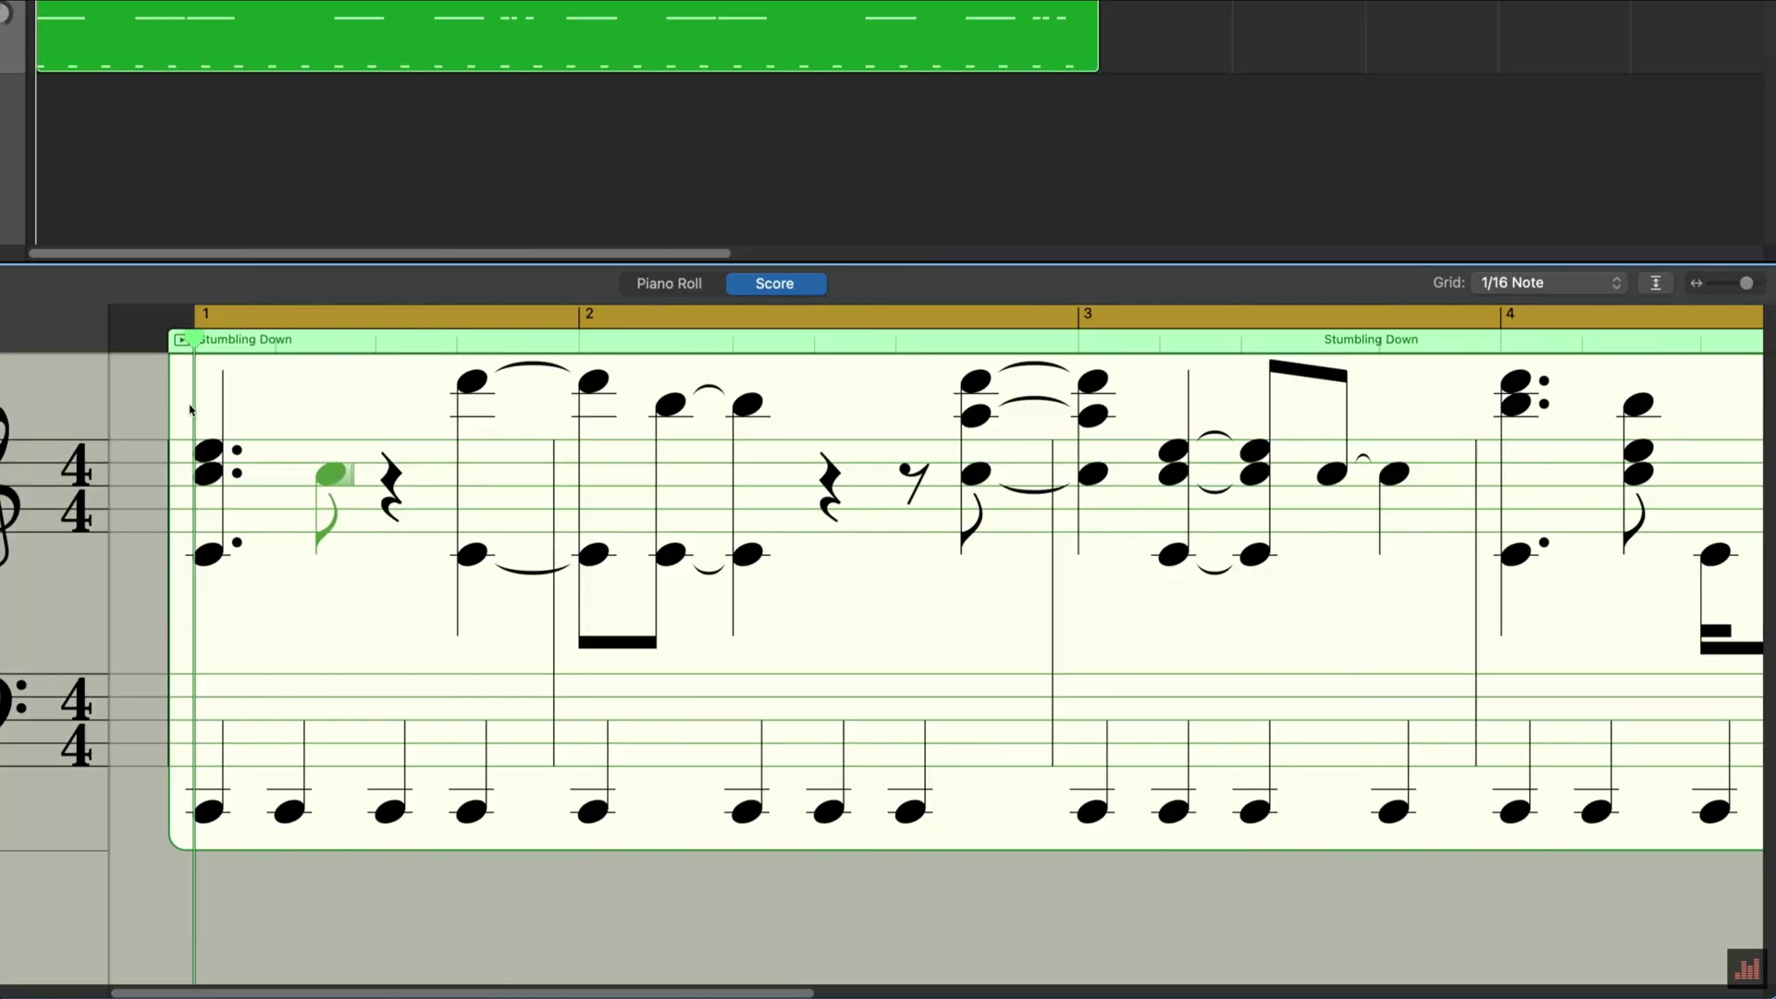
key("space")
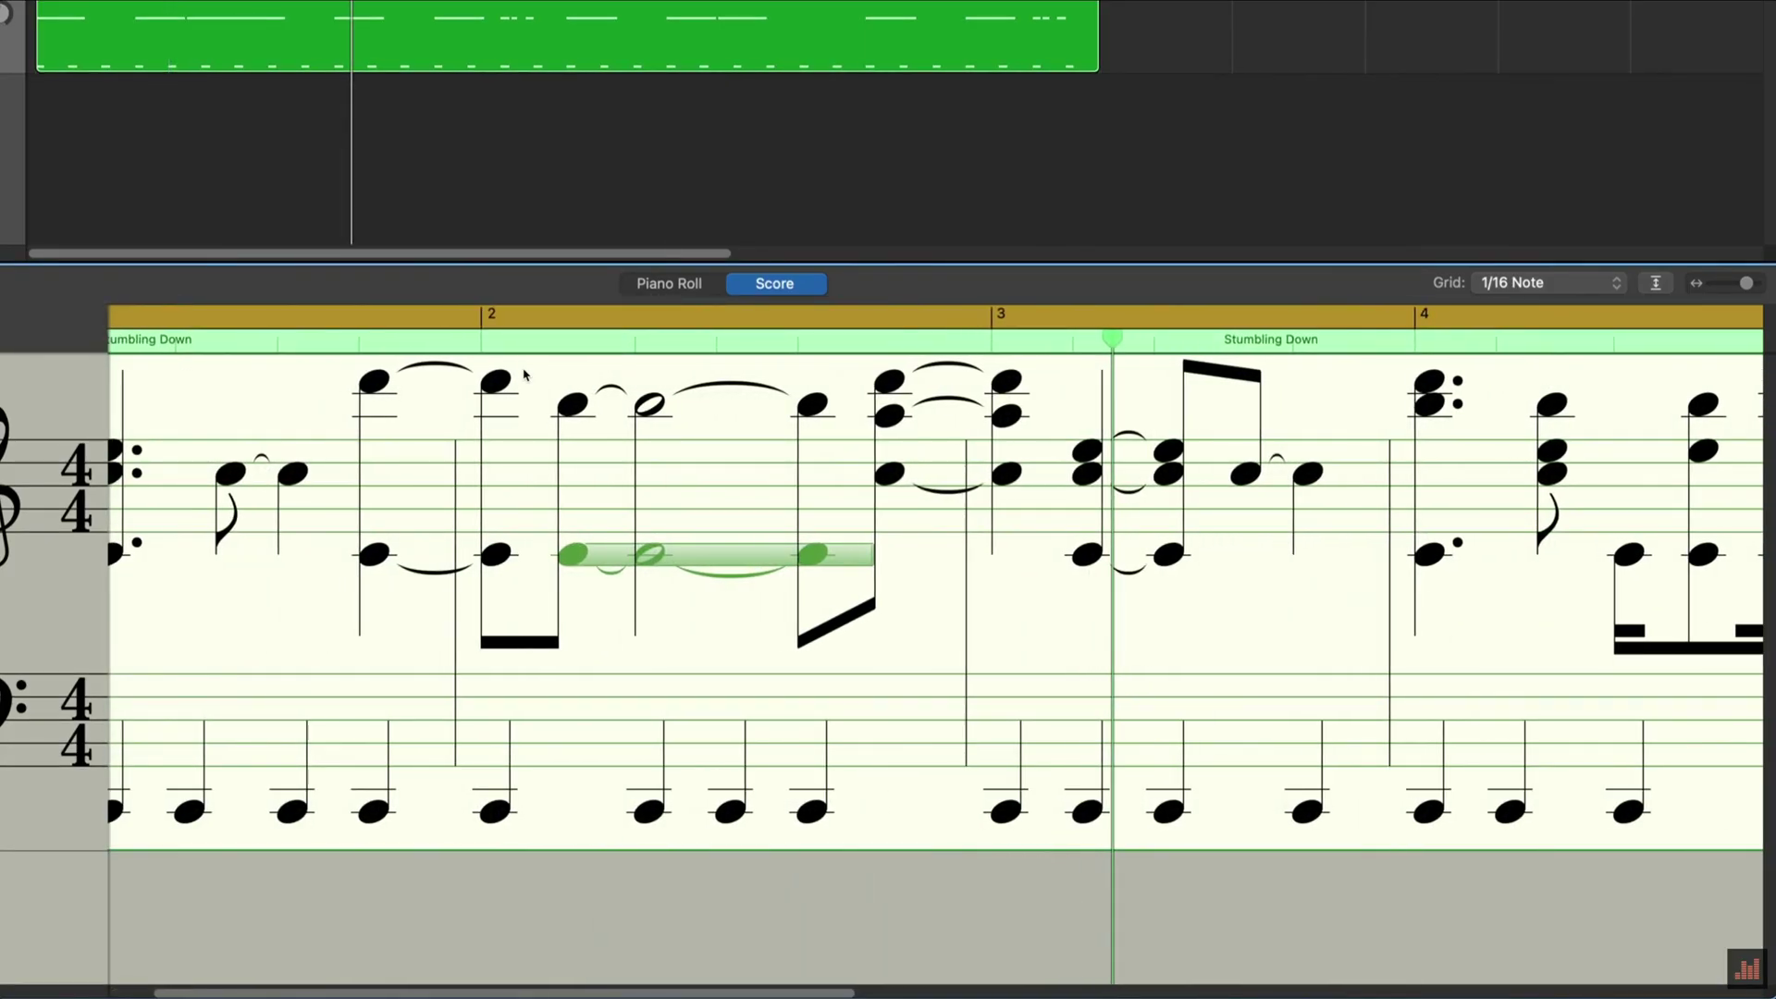
Step: Delete the two long tied notes in the middle of bar 2 and return the playhead to bar 1
key("Delete")
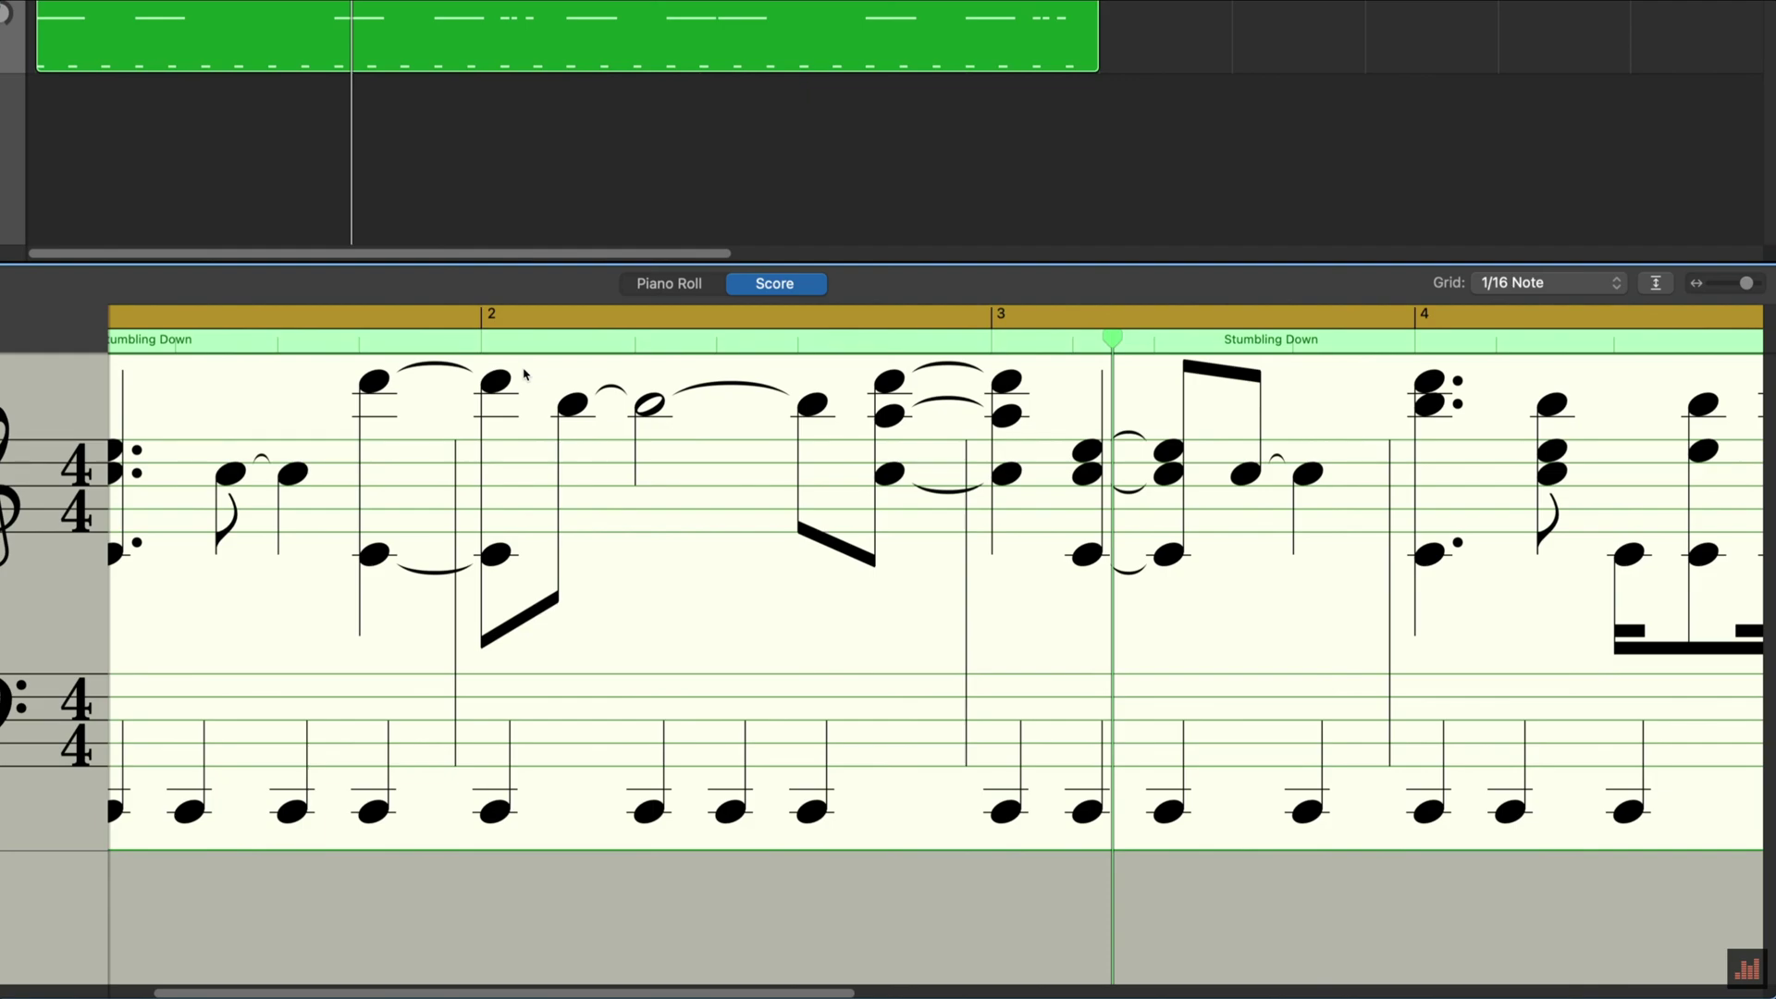
key("Right")
key("Delete")
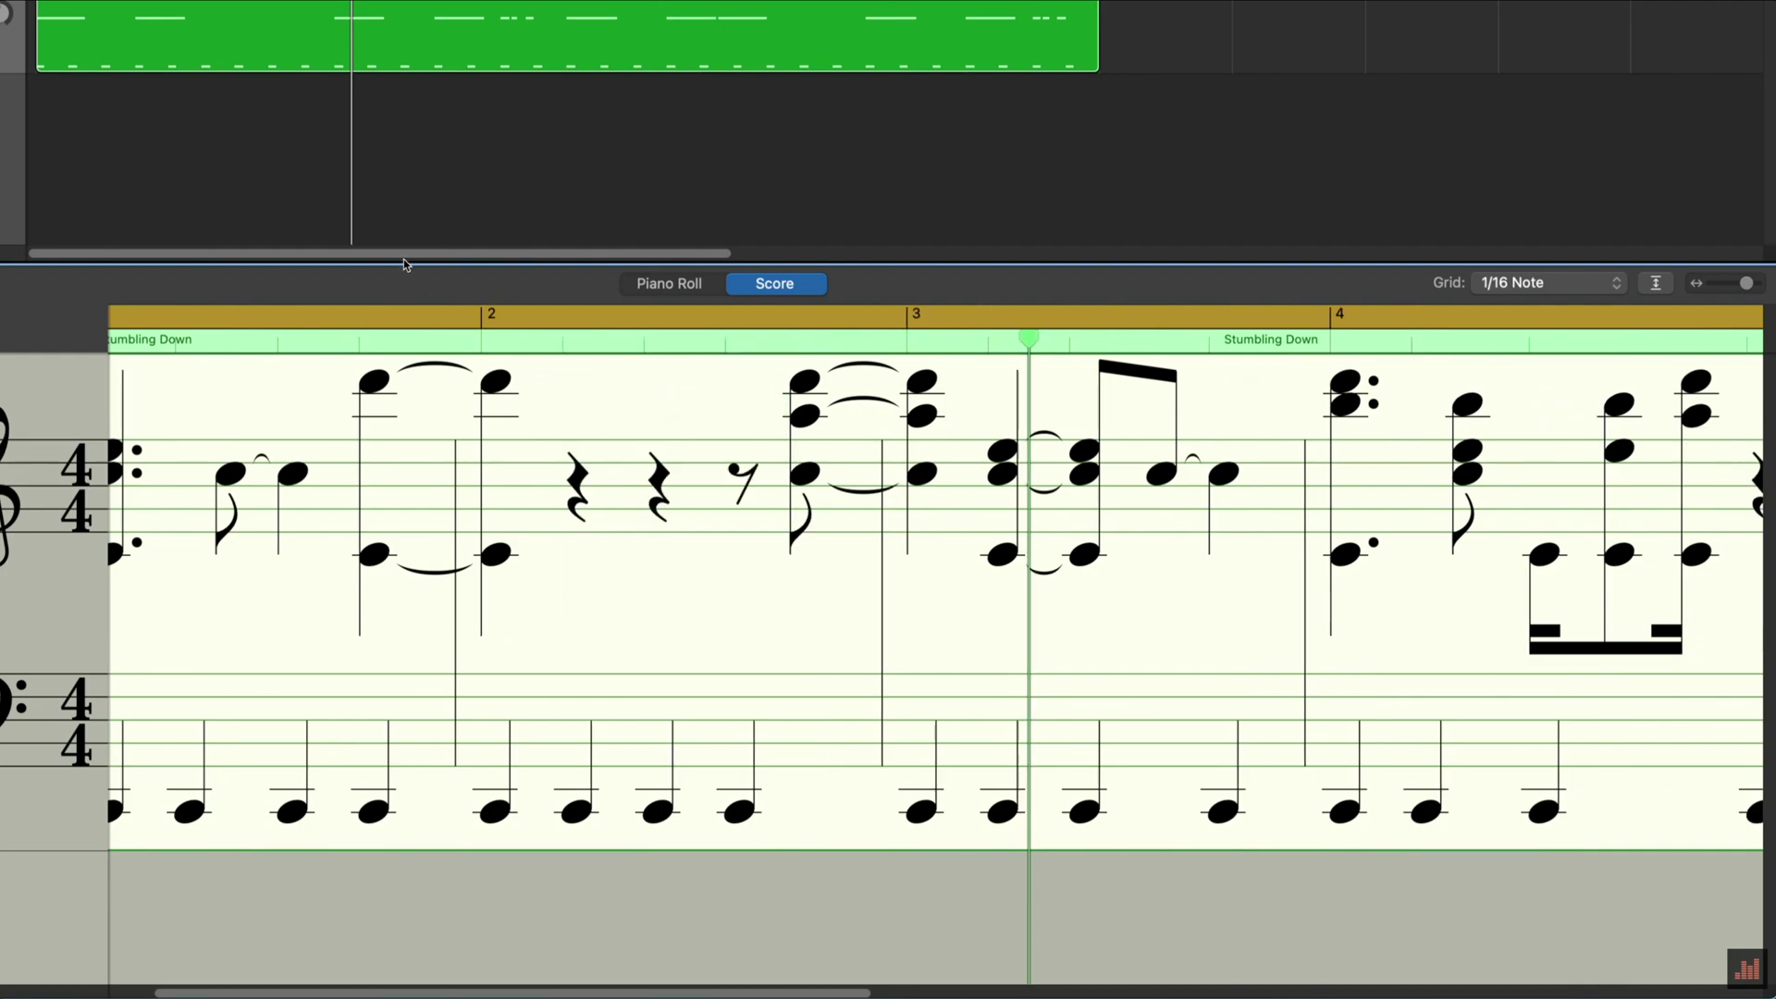
left_click(144, 312)
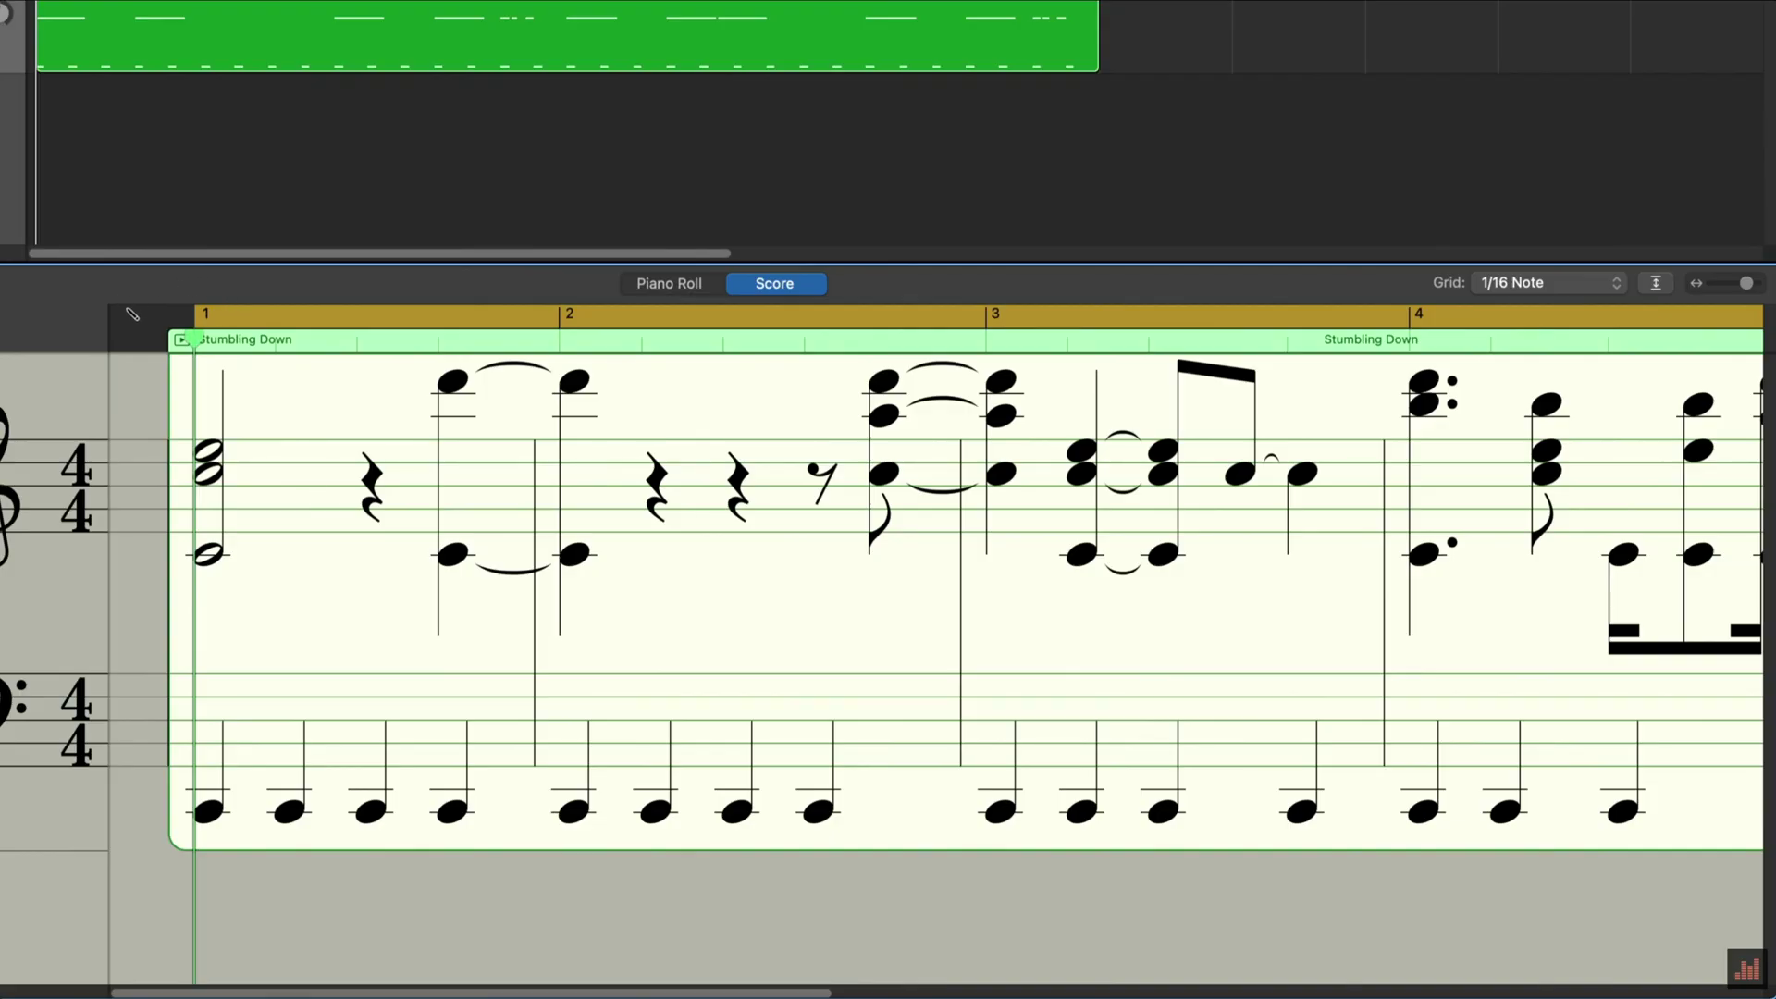
Step: Insert an eighth note on beat 2 of bar 1 and adjust its pitch up to C#4 and back to C4
left_click(289, 485)
key("alt+Up")
key("alt+Up")
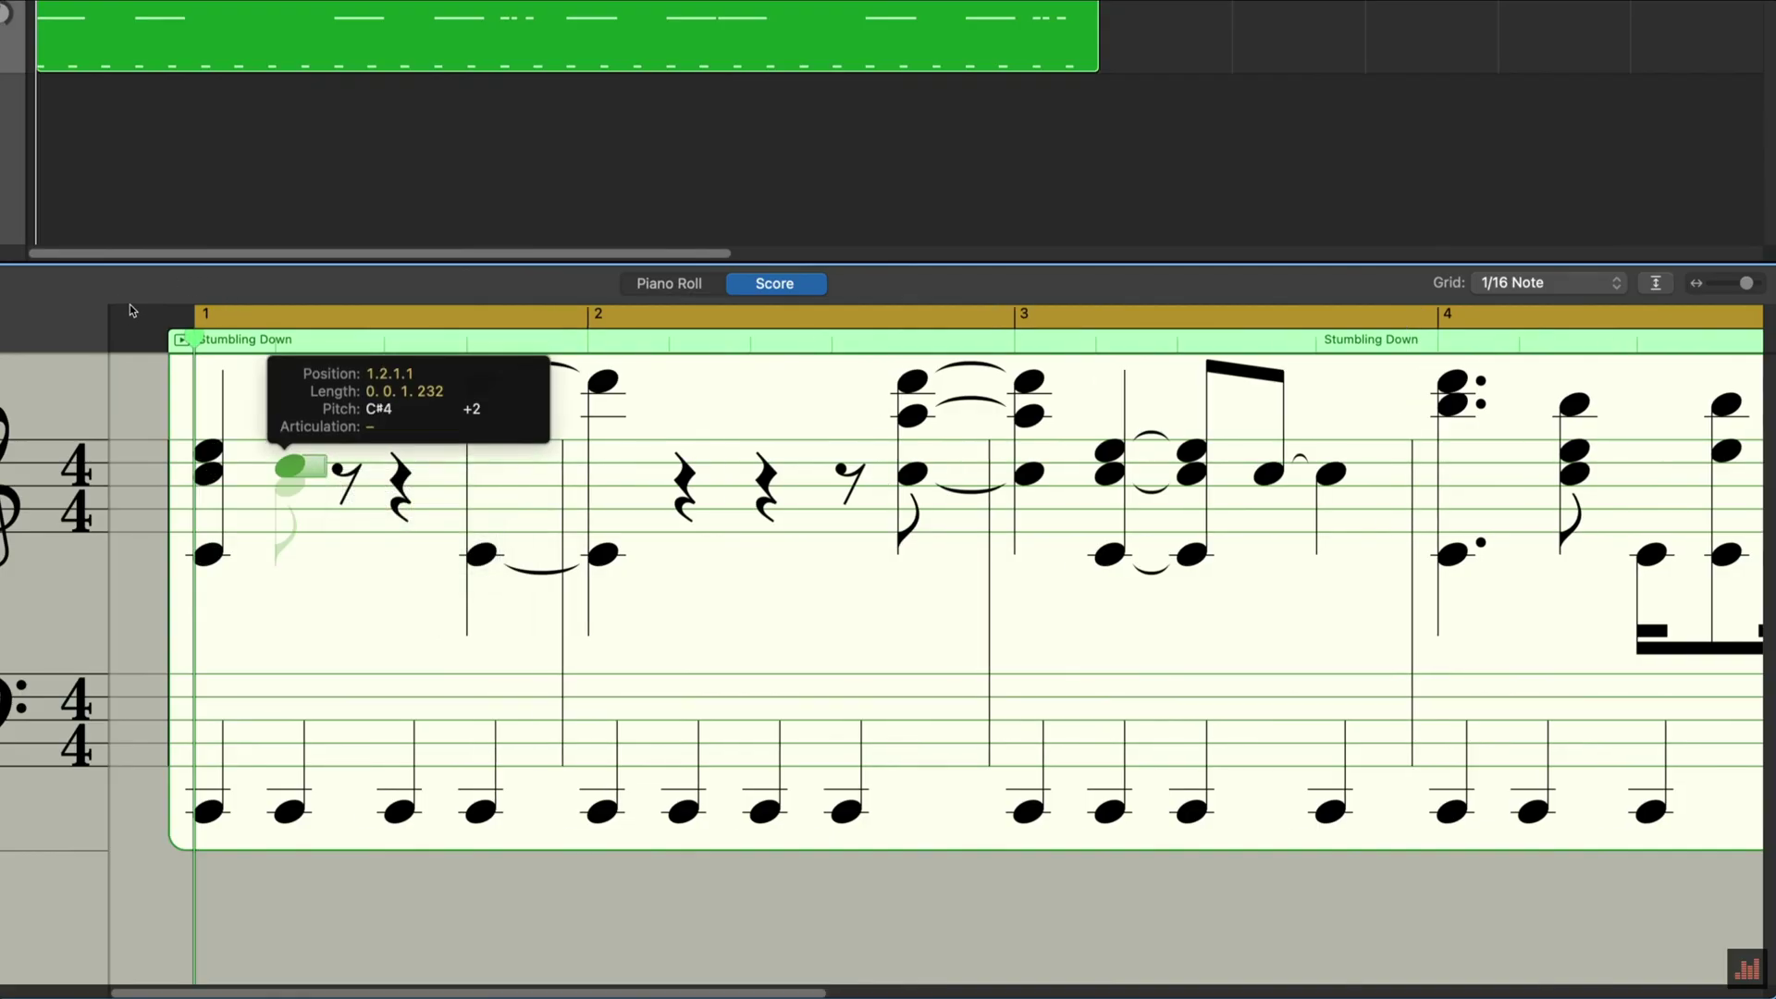
key("alt+Down")
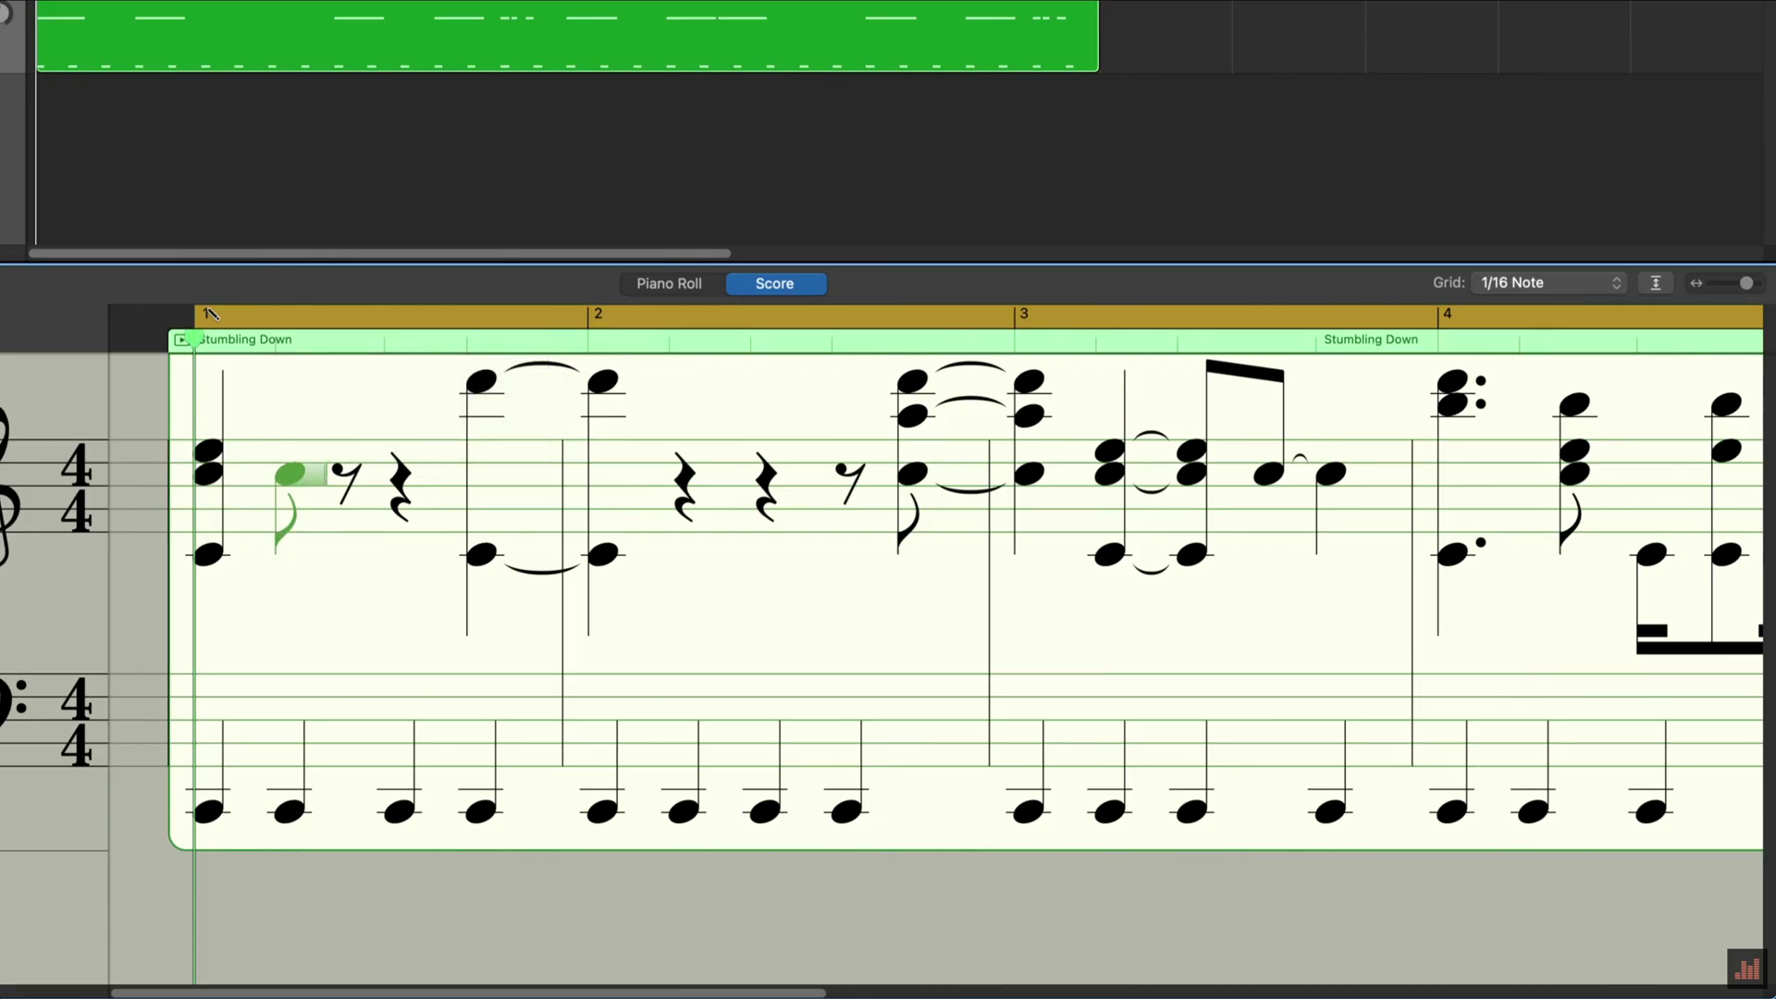
Step: Add a C4 eighth note on beat 3 of bar 1 and stack an E4 eighth note above it
left_click(401, 485, "super")
key("alt+Up")
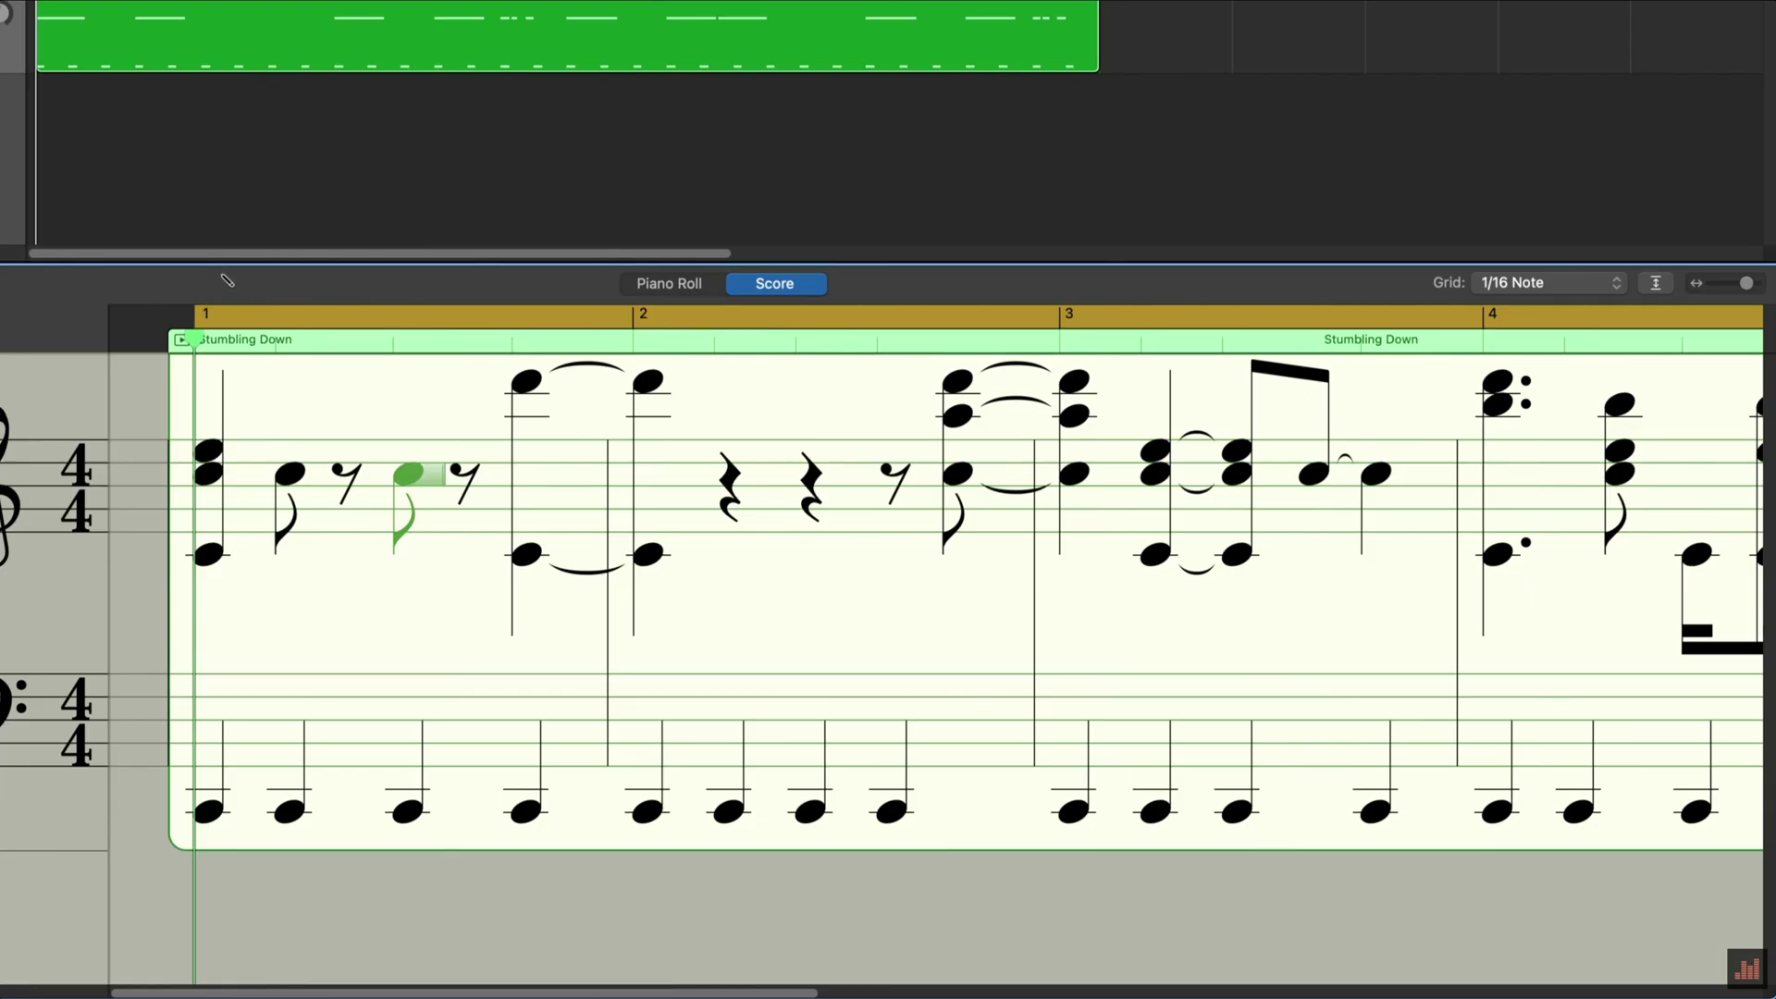
key("alt+Up")
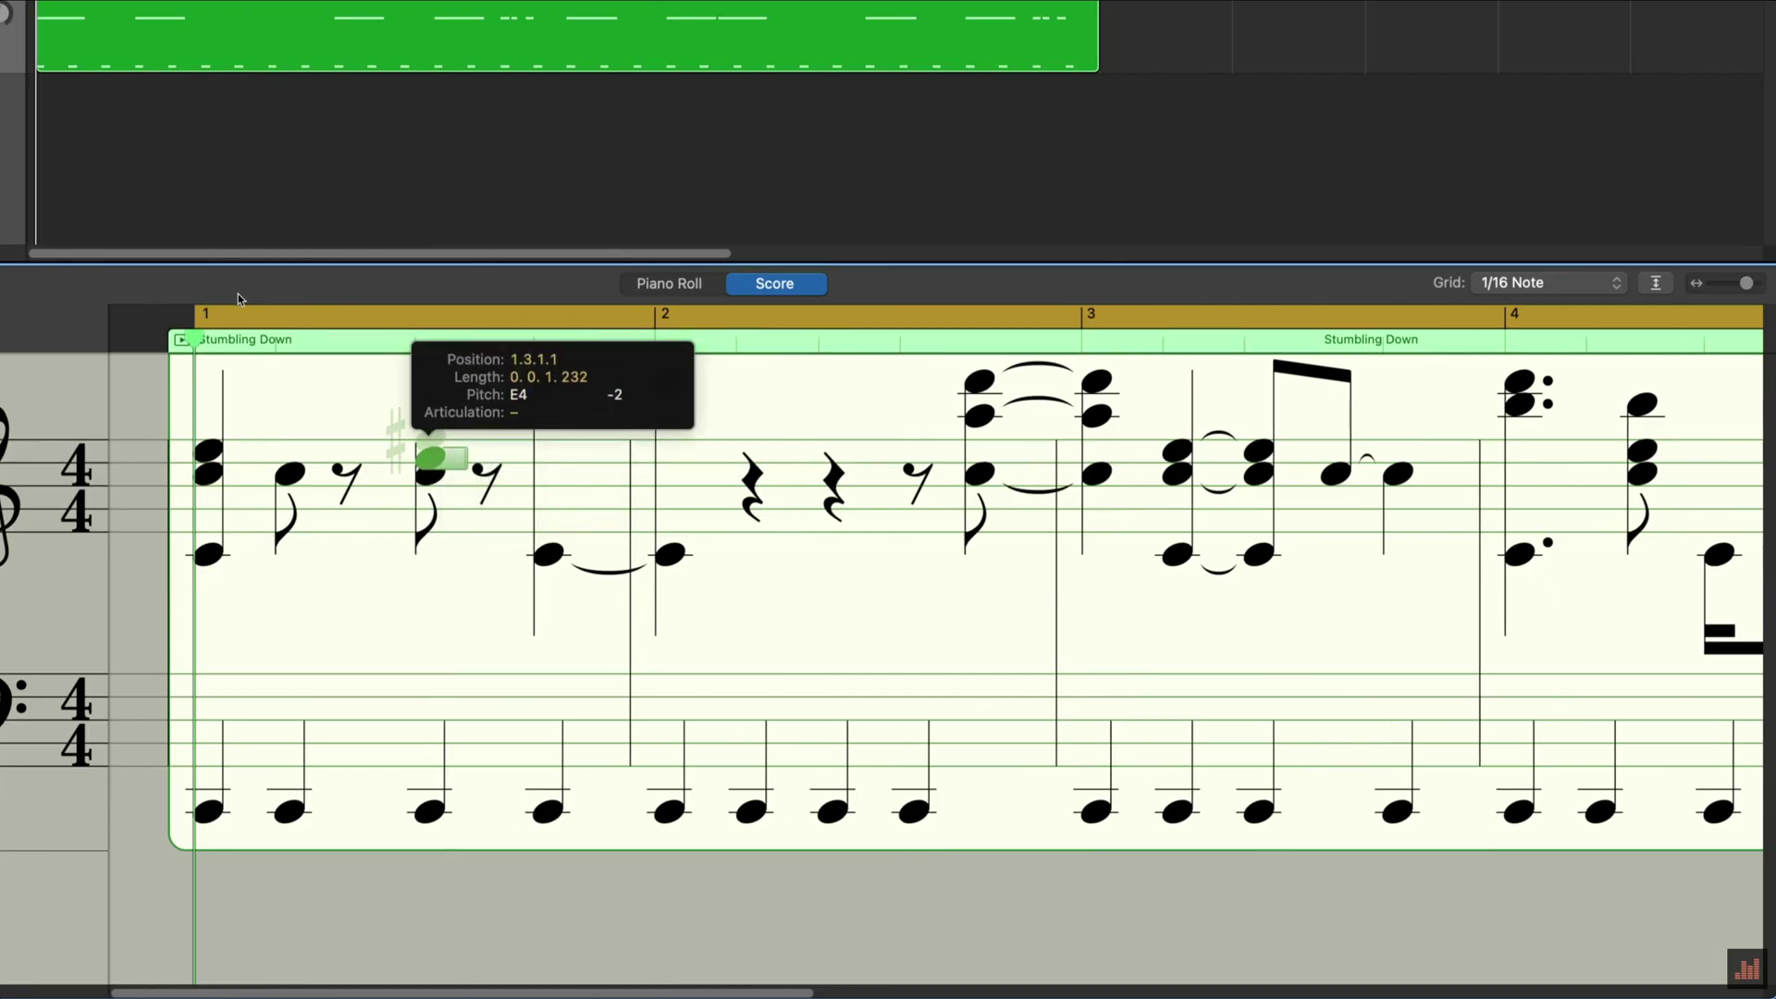
key("alt+Up")
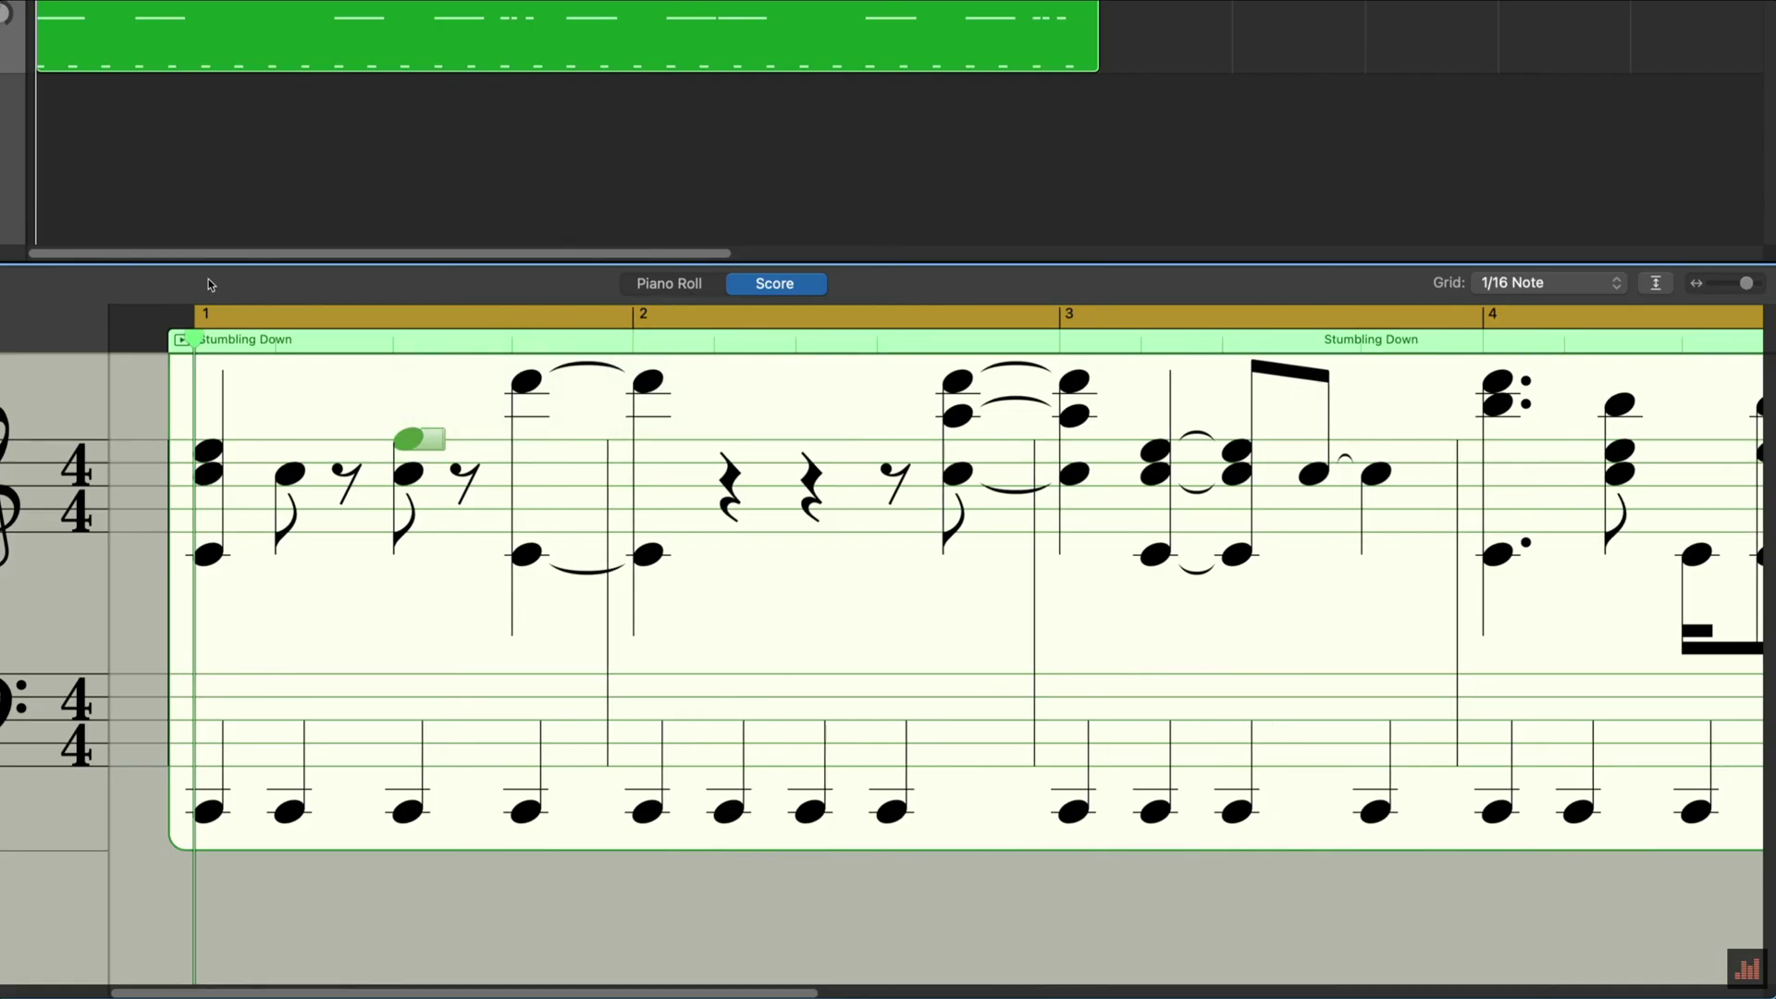
Step: Play the edited notes and compare them in the Piano Roll and Score views, finishing in Score view
key("space")
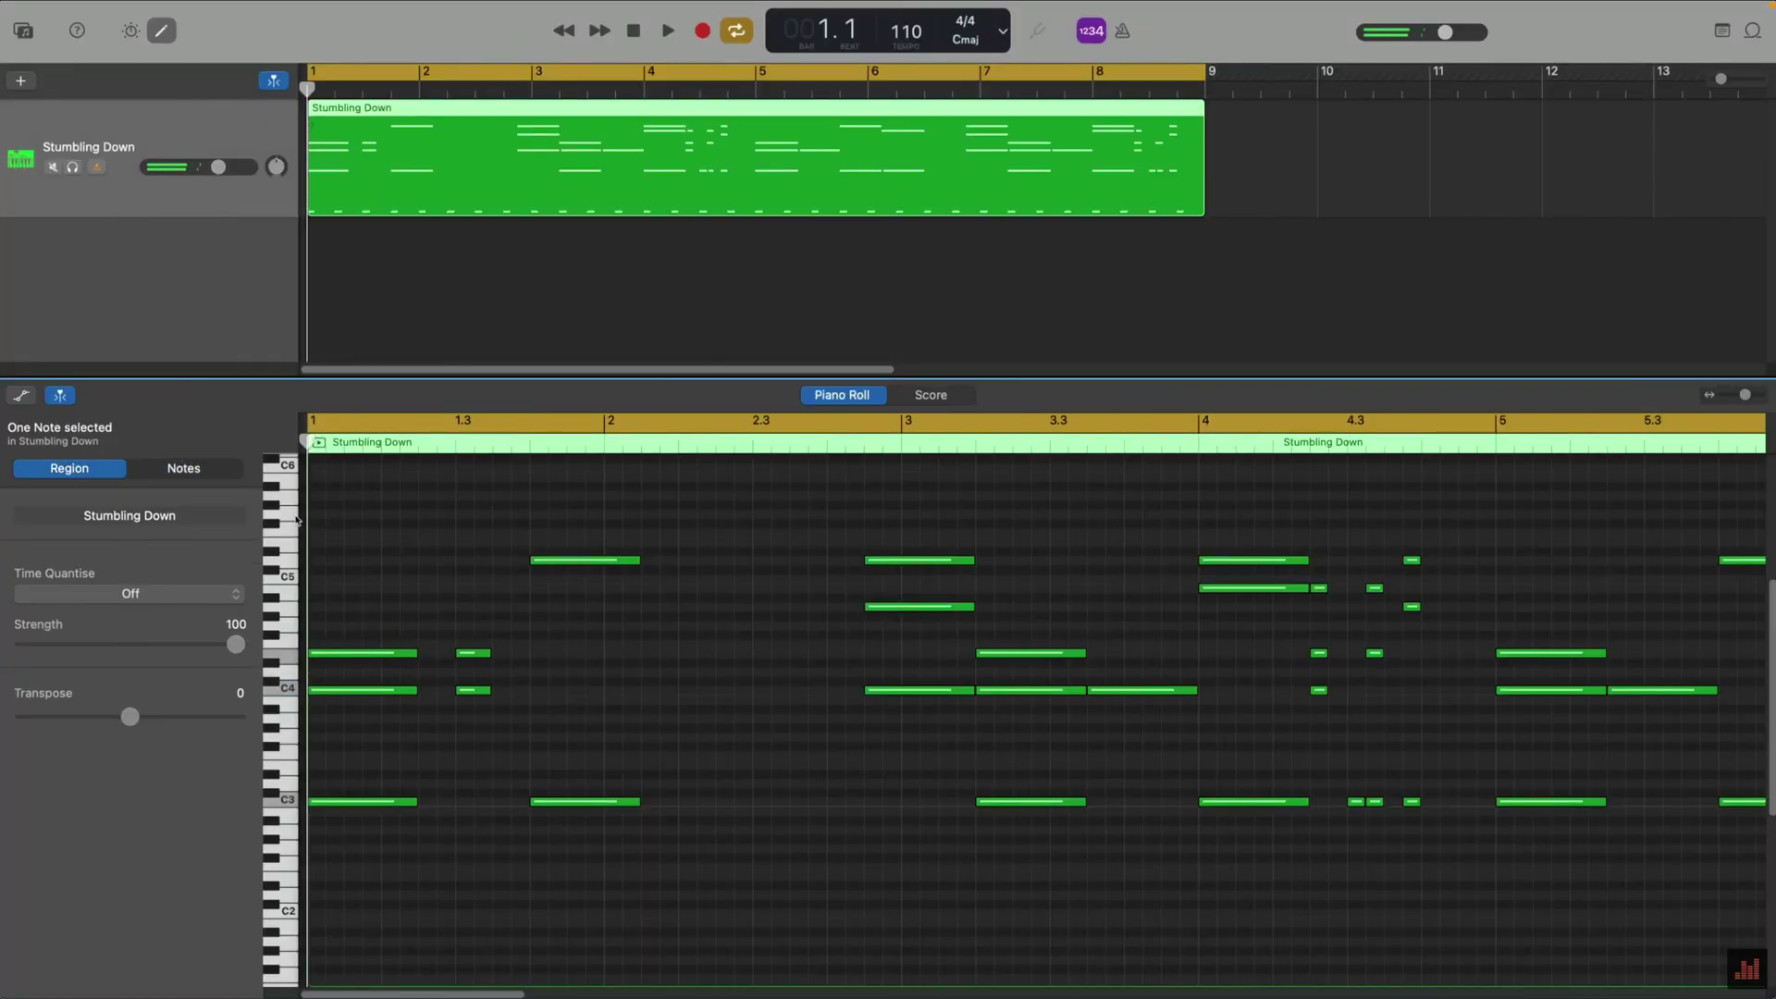
key("n")
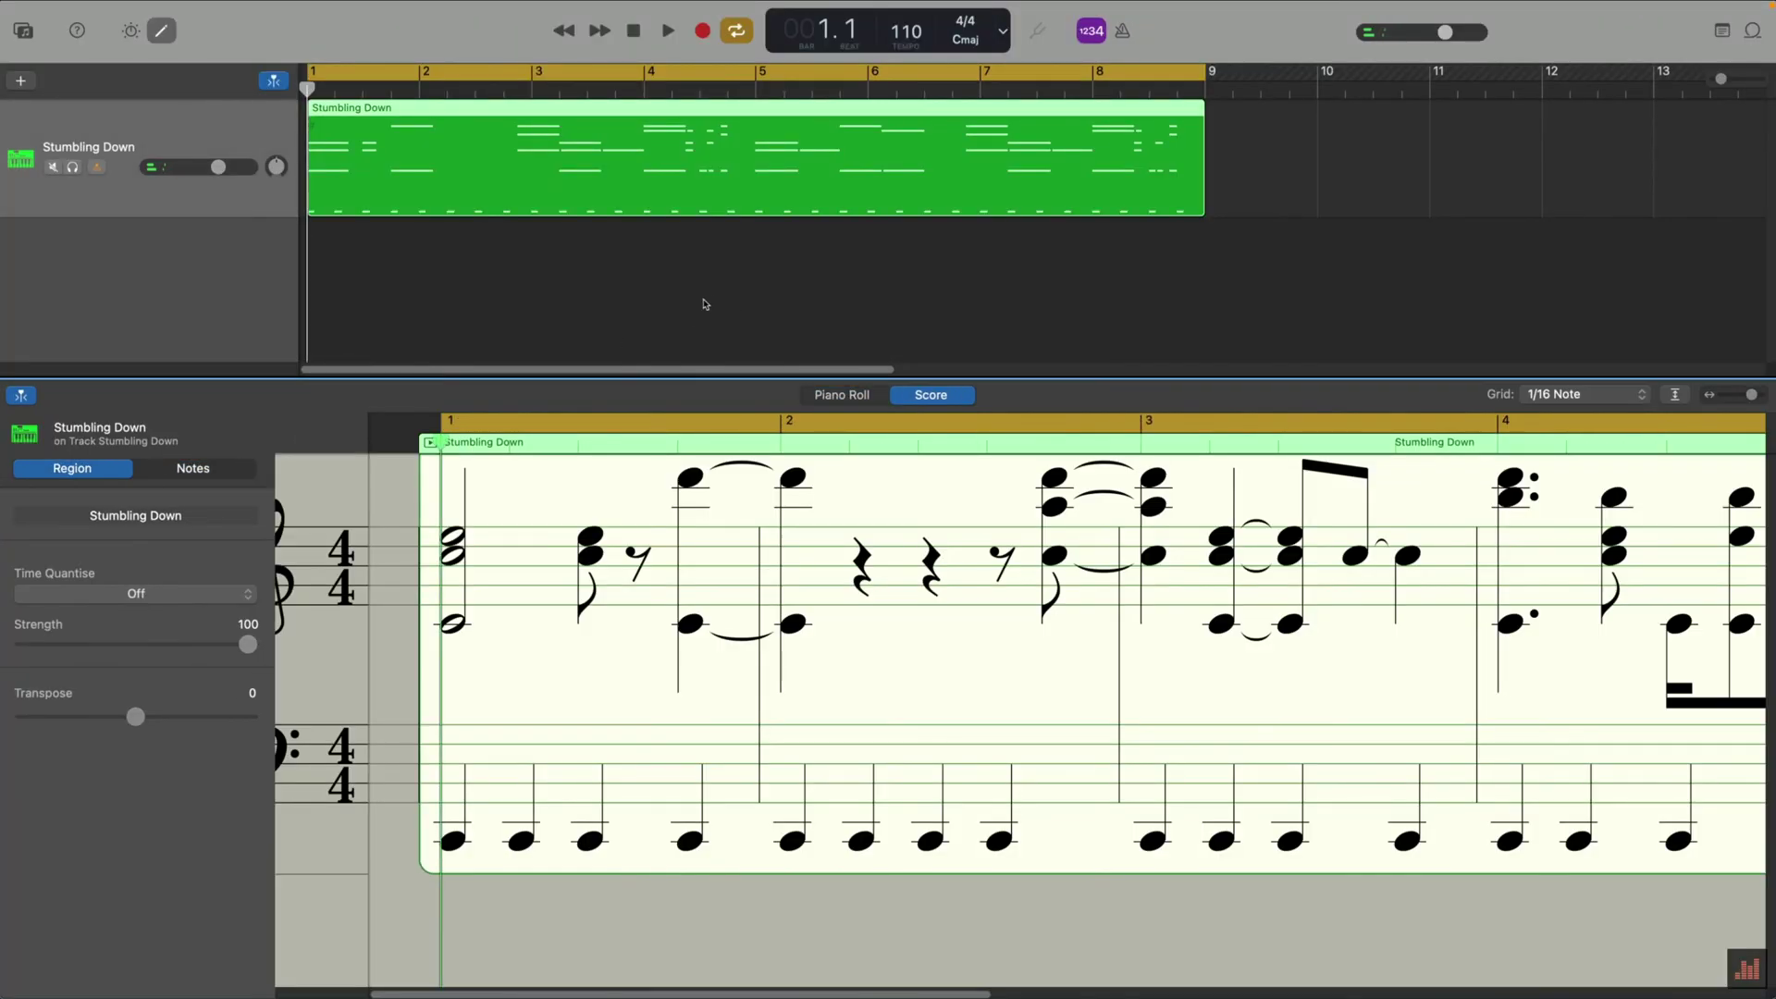
key("n")
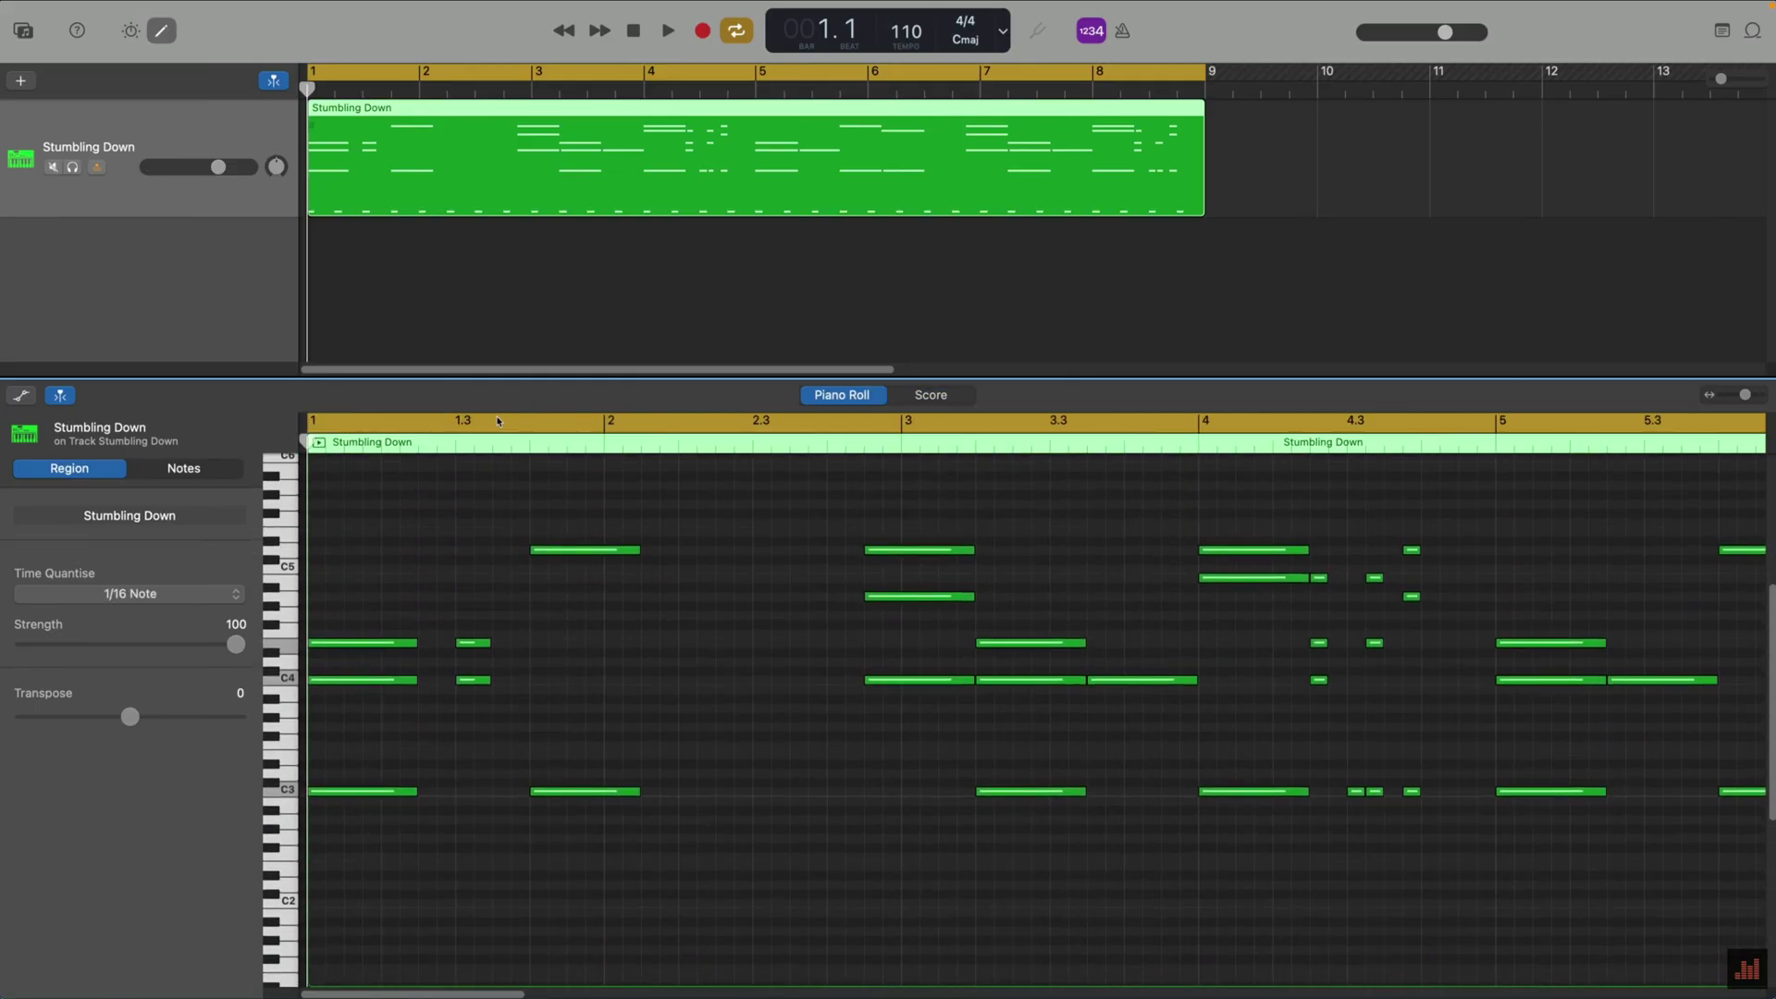
key("n")
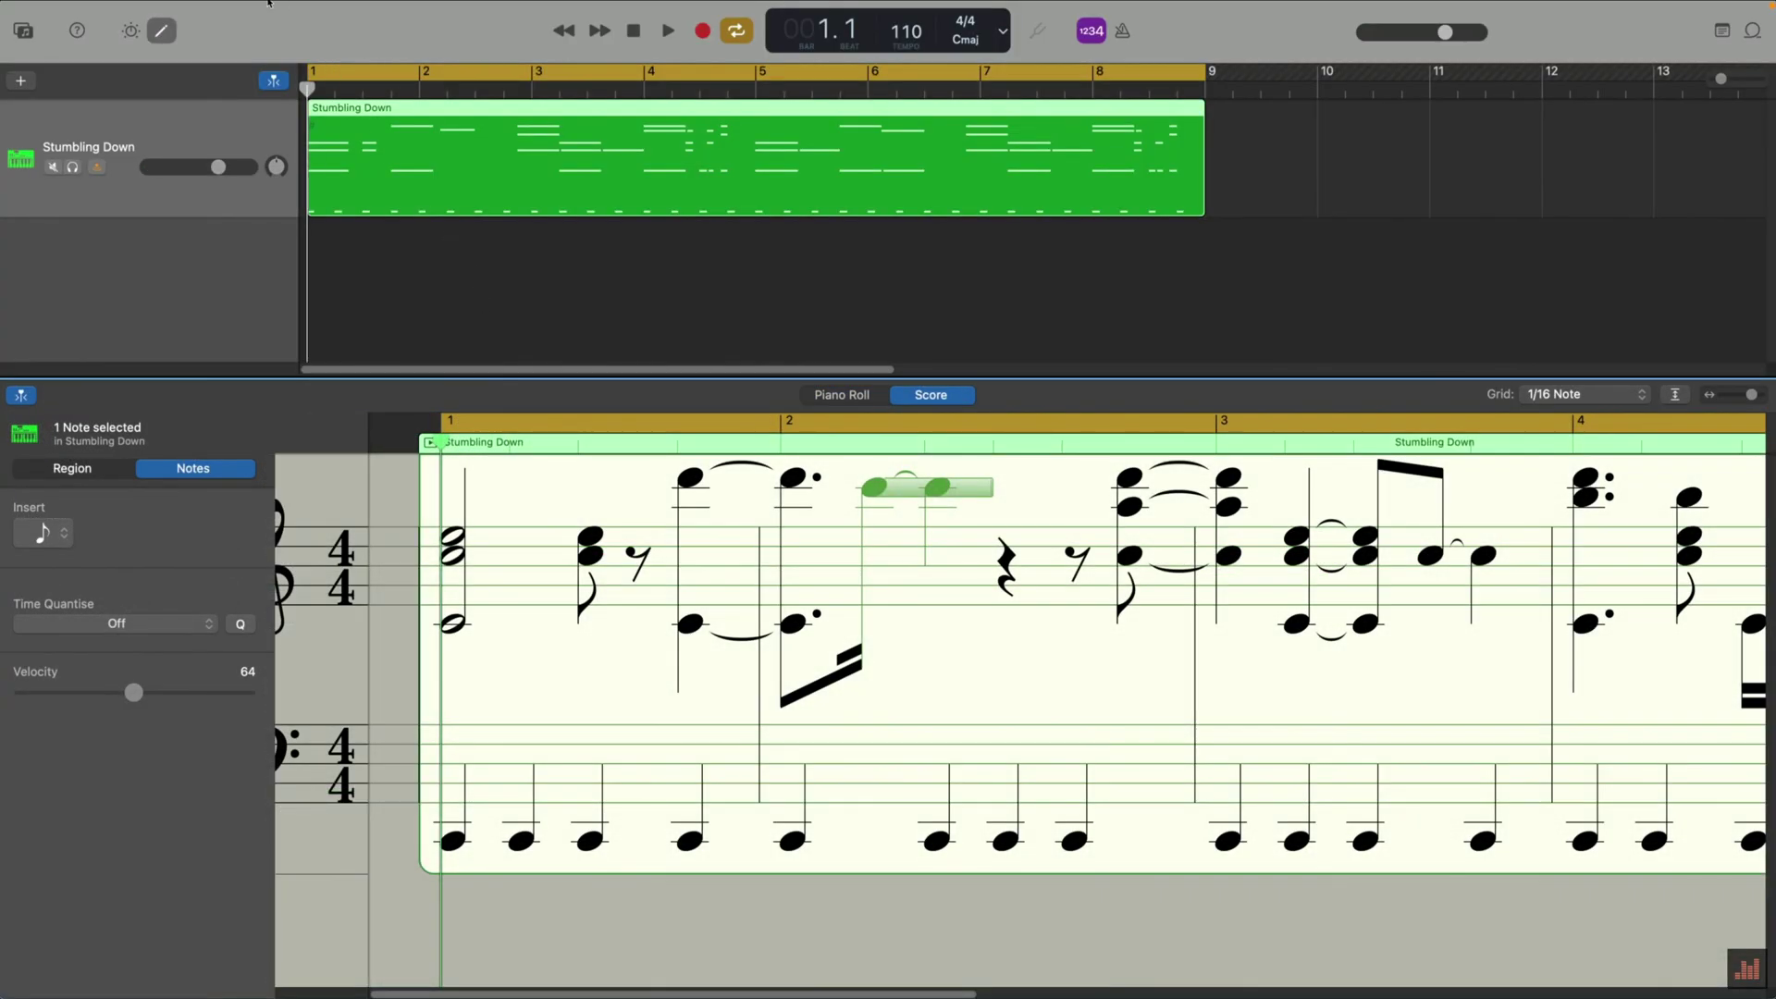
Step: Configure the score's page setup for A4 paper in portrait orientation
mouse_move(262, 4)
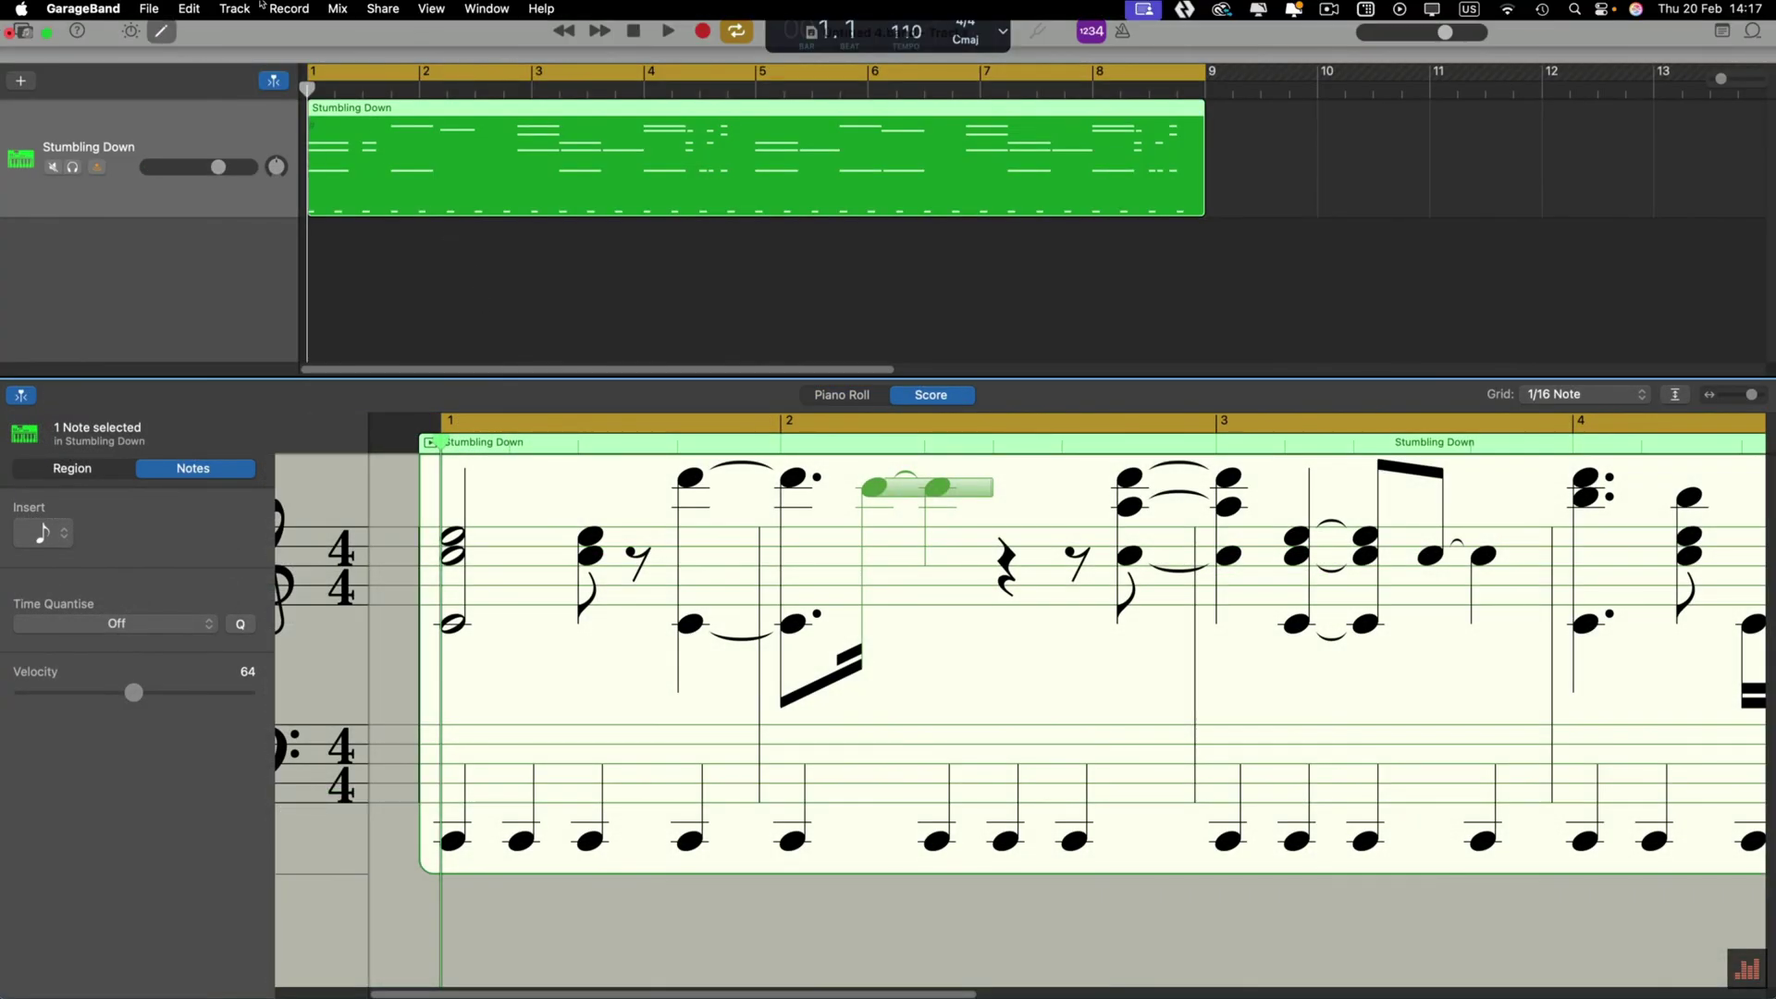
left_click(141, 9)
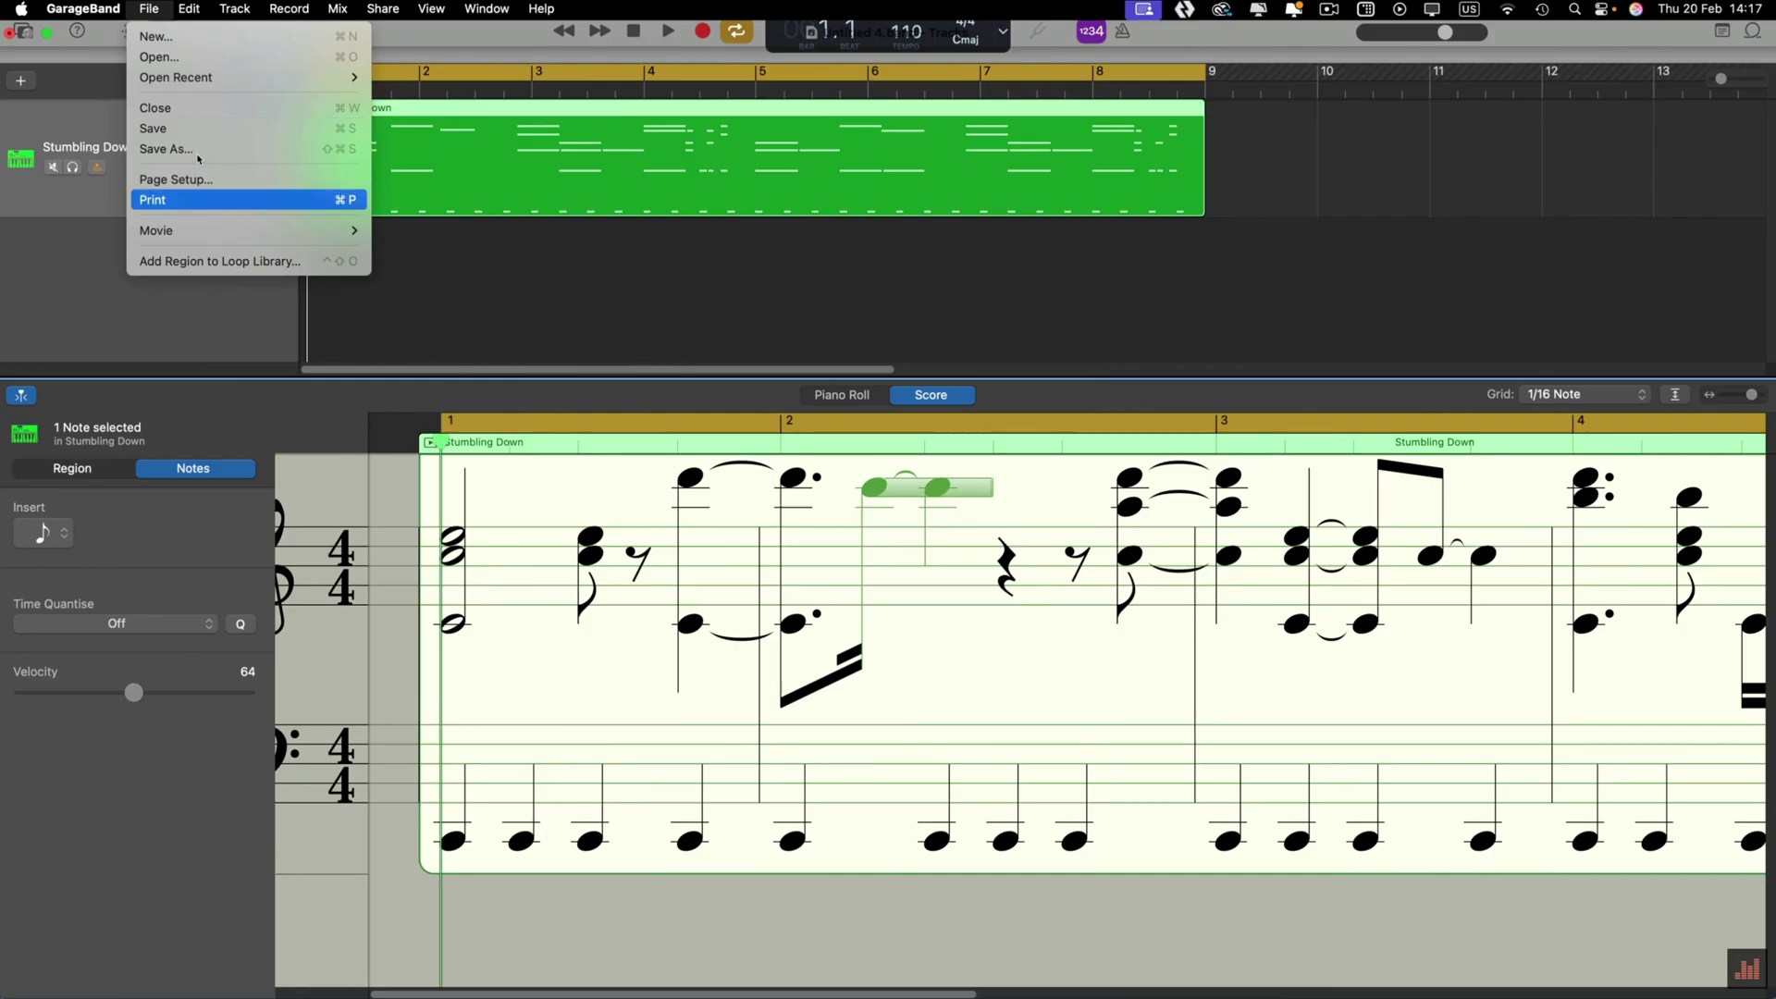
left_click(185, 199)
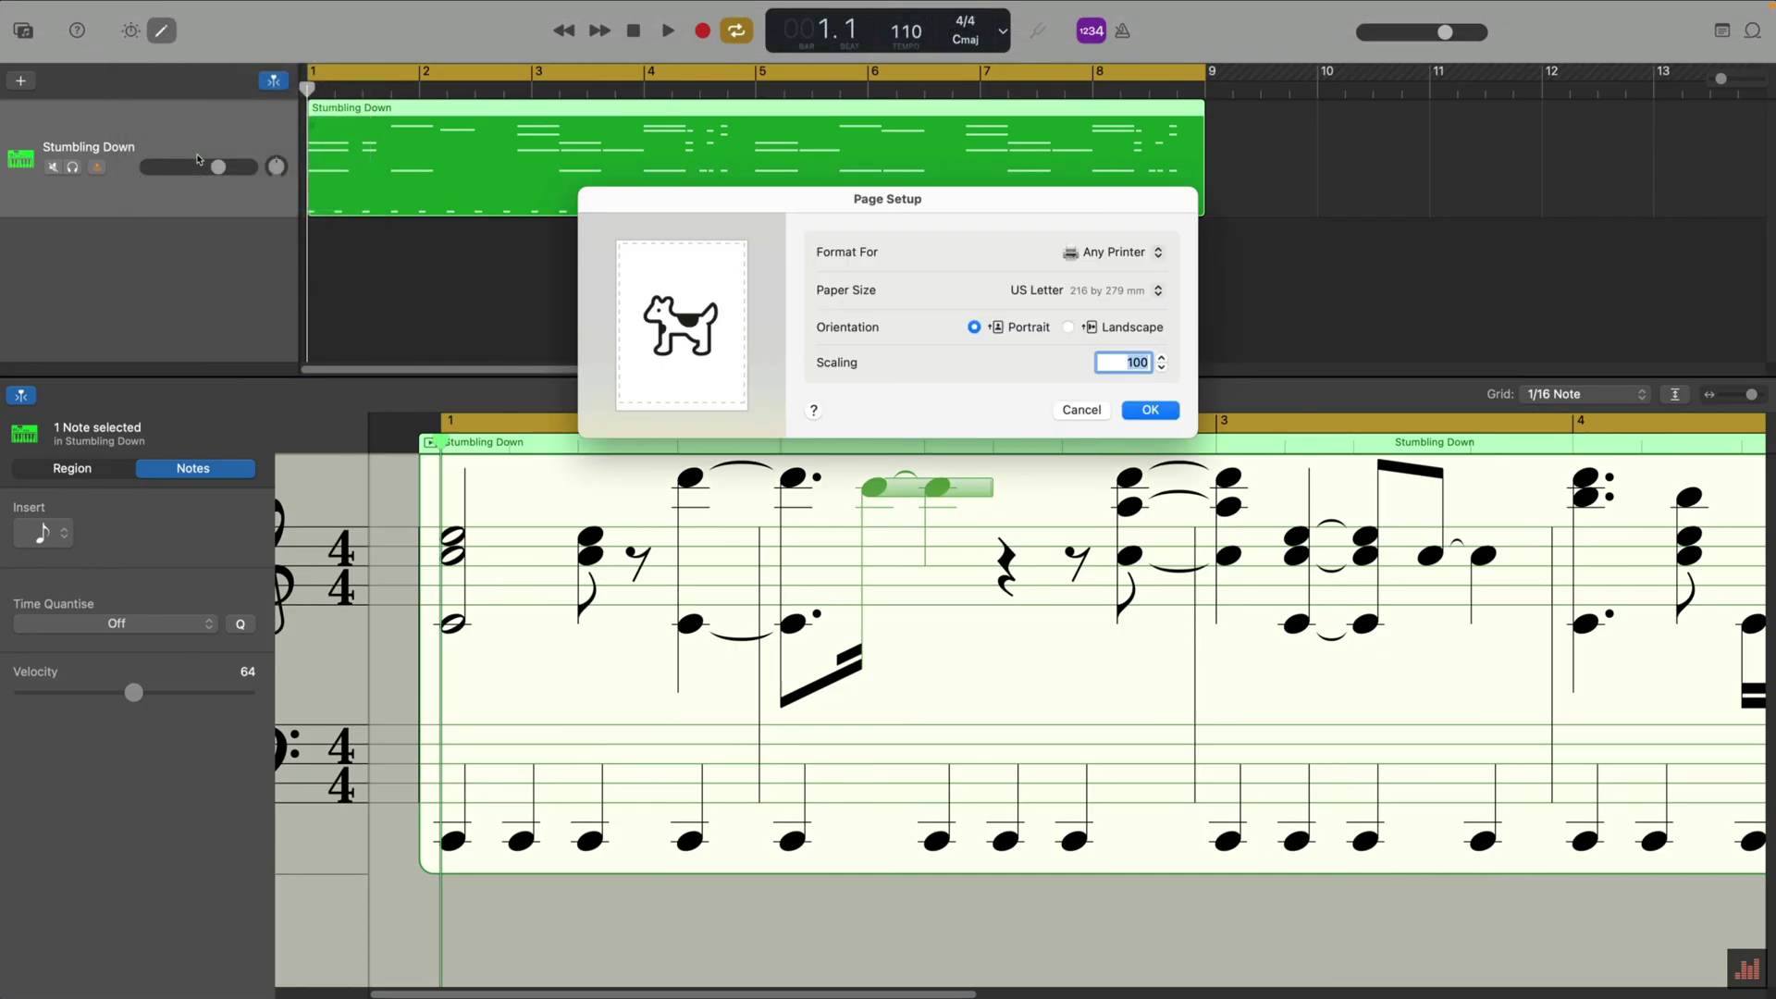
left_click(1115, 253)
left_click(1115, 252)
left_click(1115, 291)
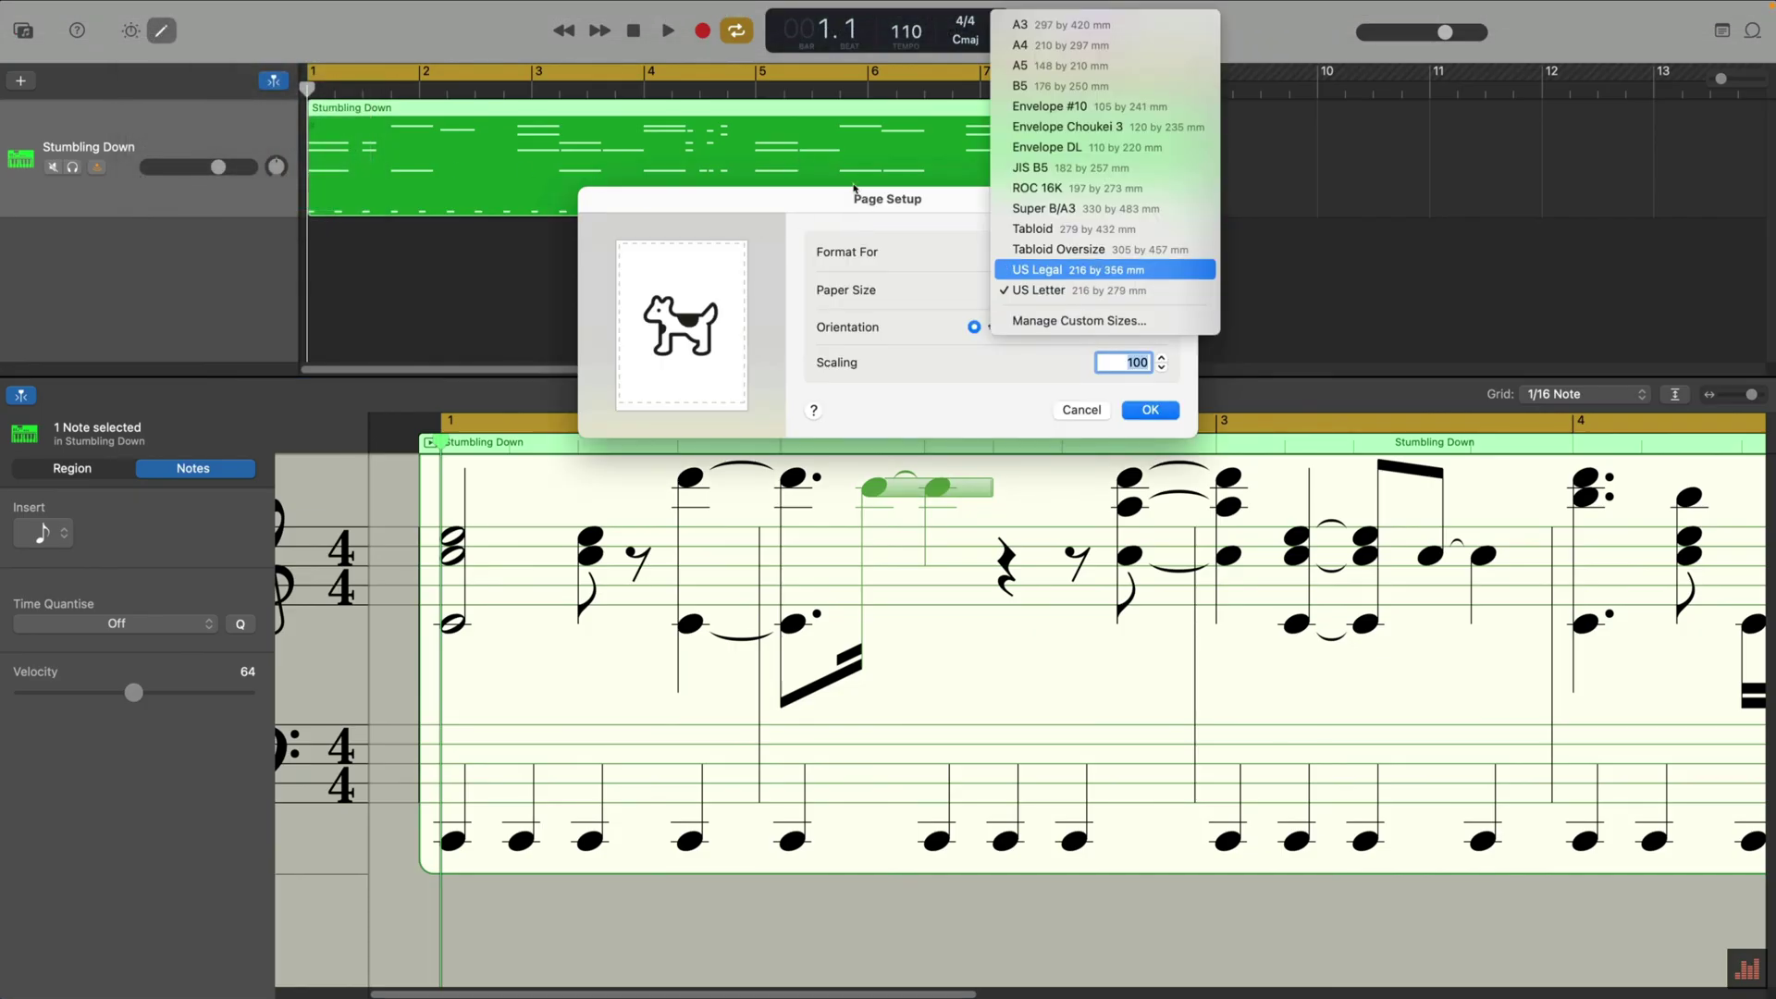
left_click(1060, 45)
left_click(1069, 328)
left_click(974, 327)
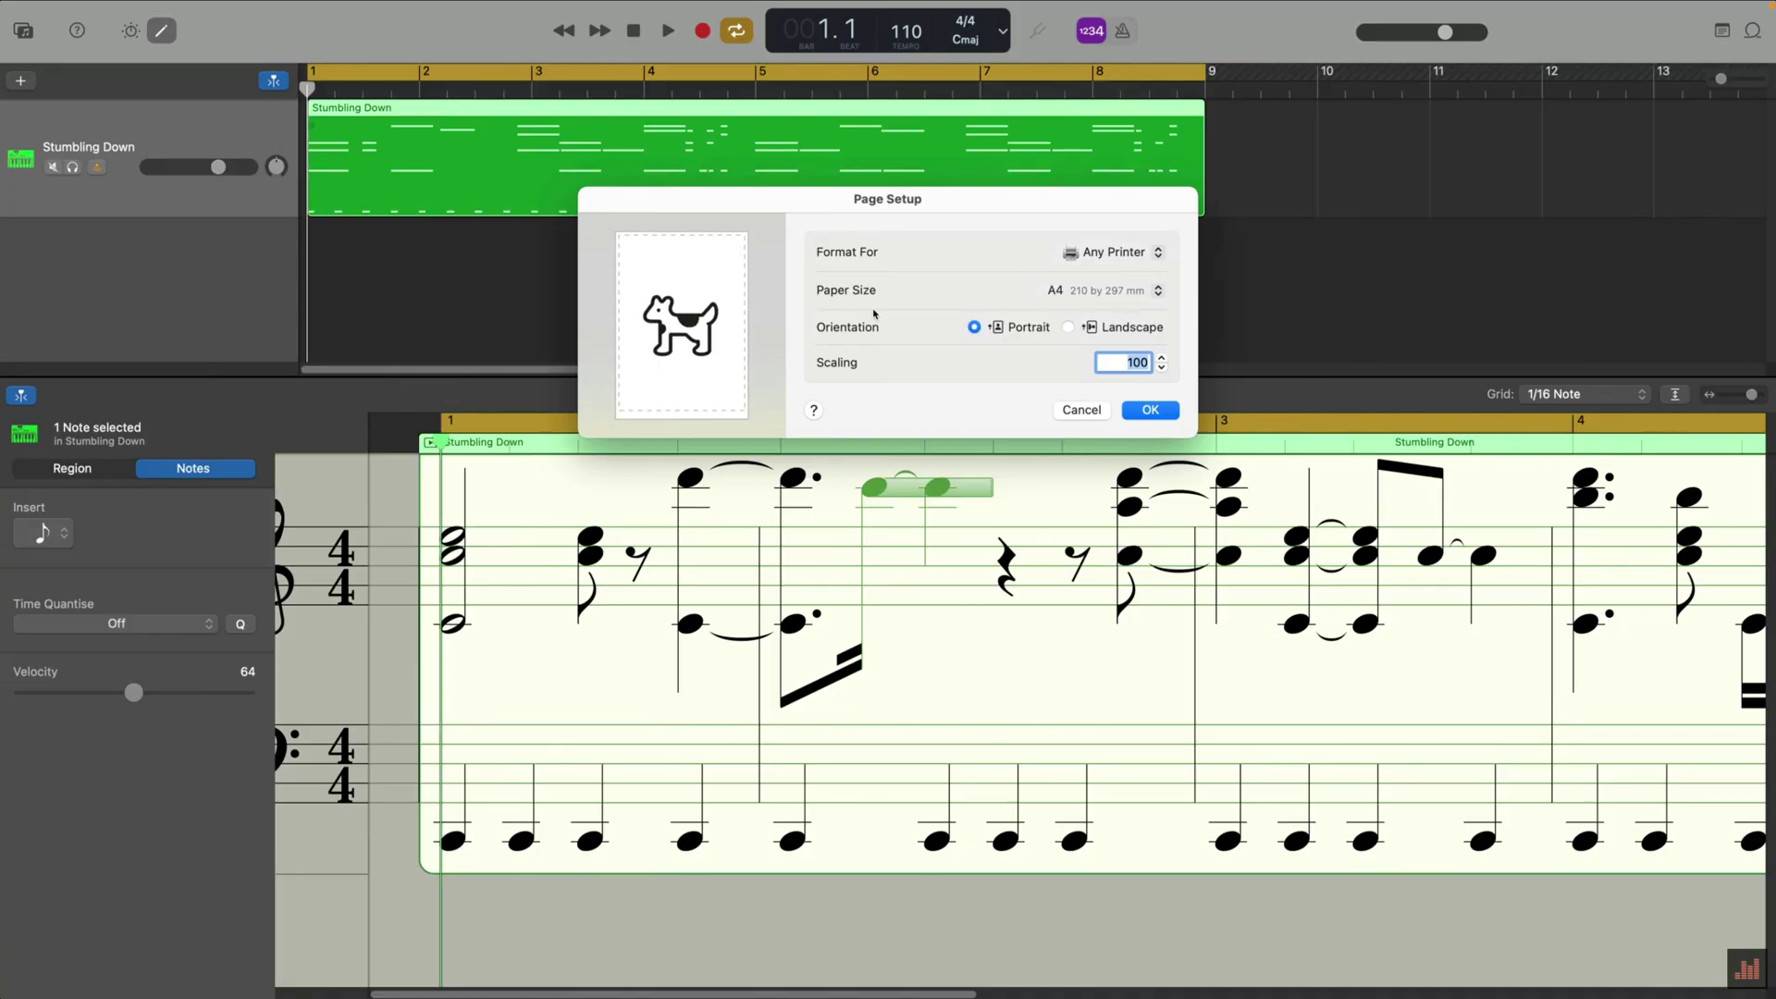
key("Return")
Step: Bring up the print options for the score and check the available printers
key("super+p")
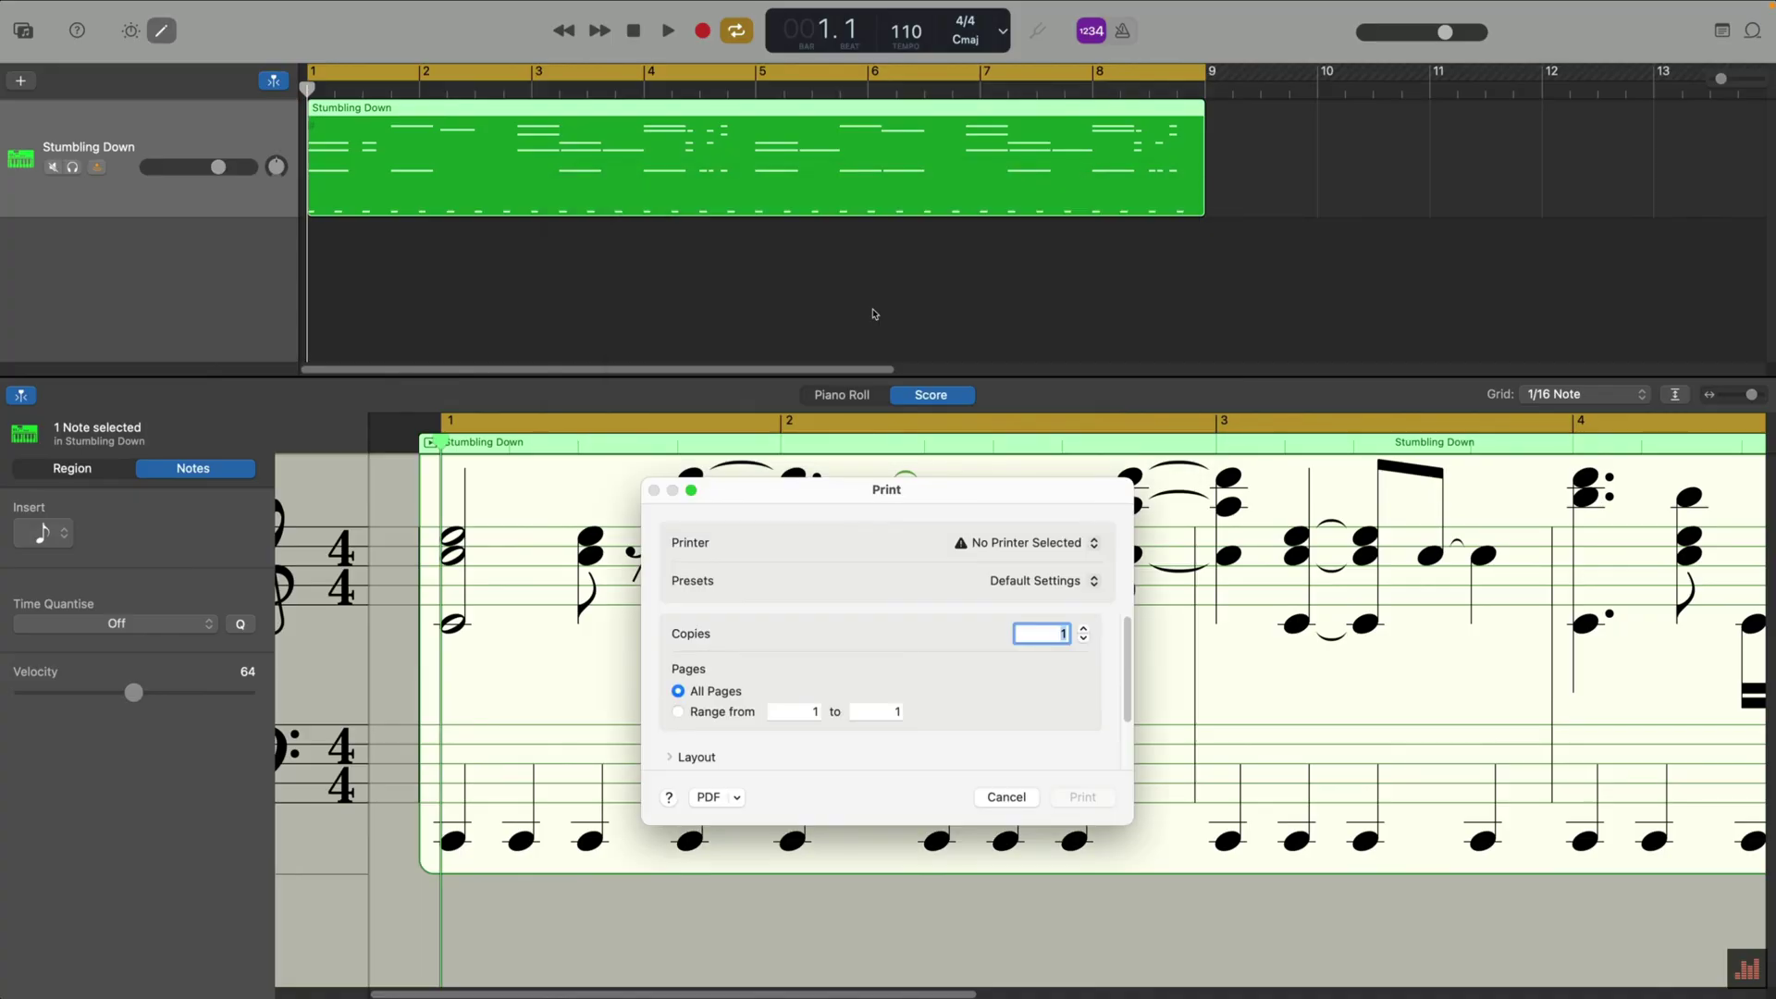
left_click(1027, 543)
left_click(1027, 543)
Step: Review the PDF export choices and save the score to the desktop as Untitled.pdf
left_click(737, 797)
key("Up")
key("Up")
key("Up")
key("Up")
key("Up")
key("Up")
key("Up")
key("Up")
key("Up")
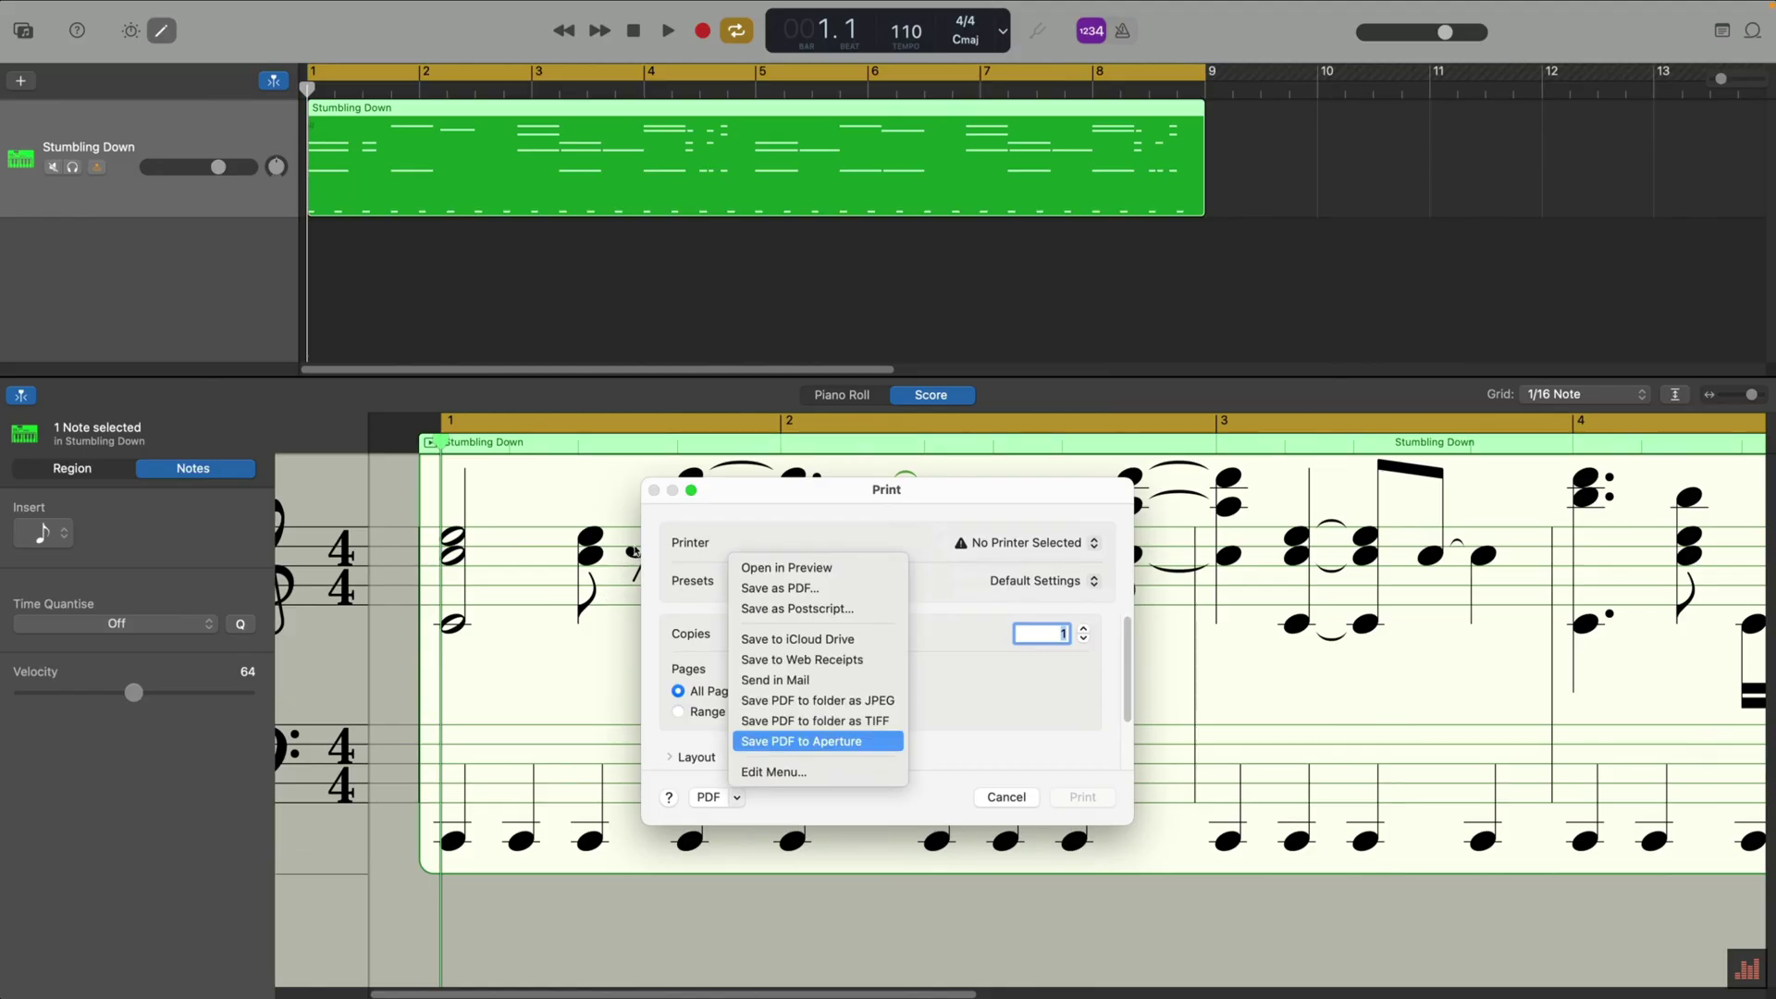
key("Down")
key("Down")
key("Down")
key("Down")
key("Down")
key("Down")
key("Down")
key("Down")
key("Down")
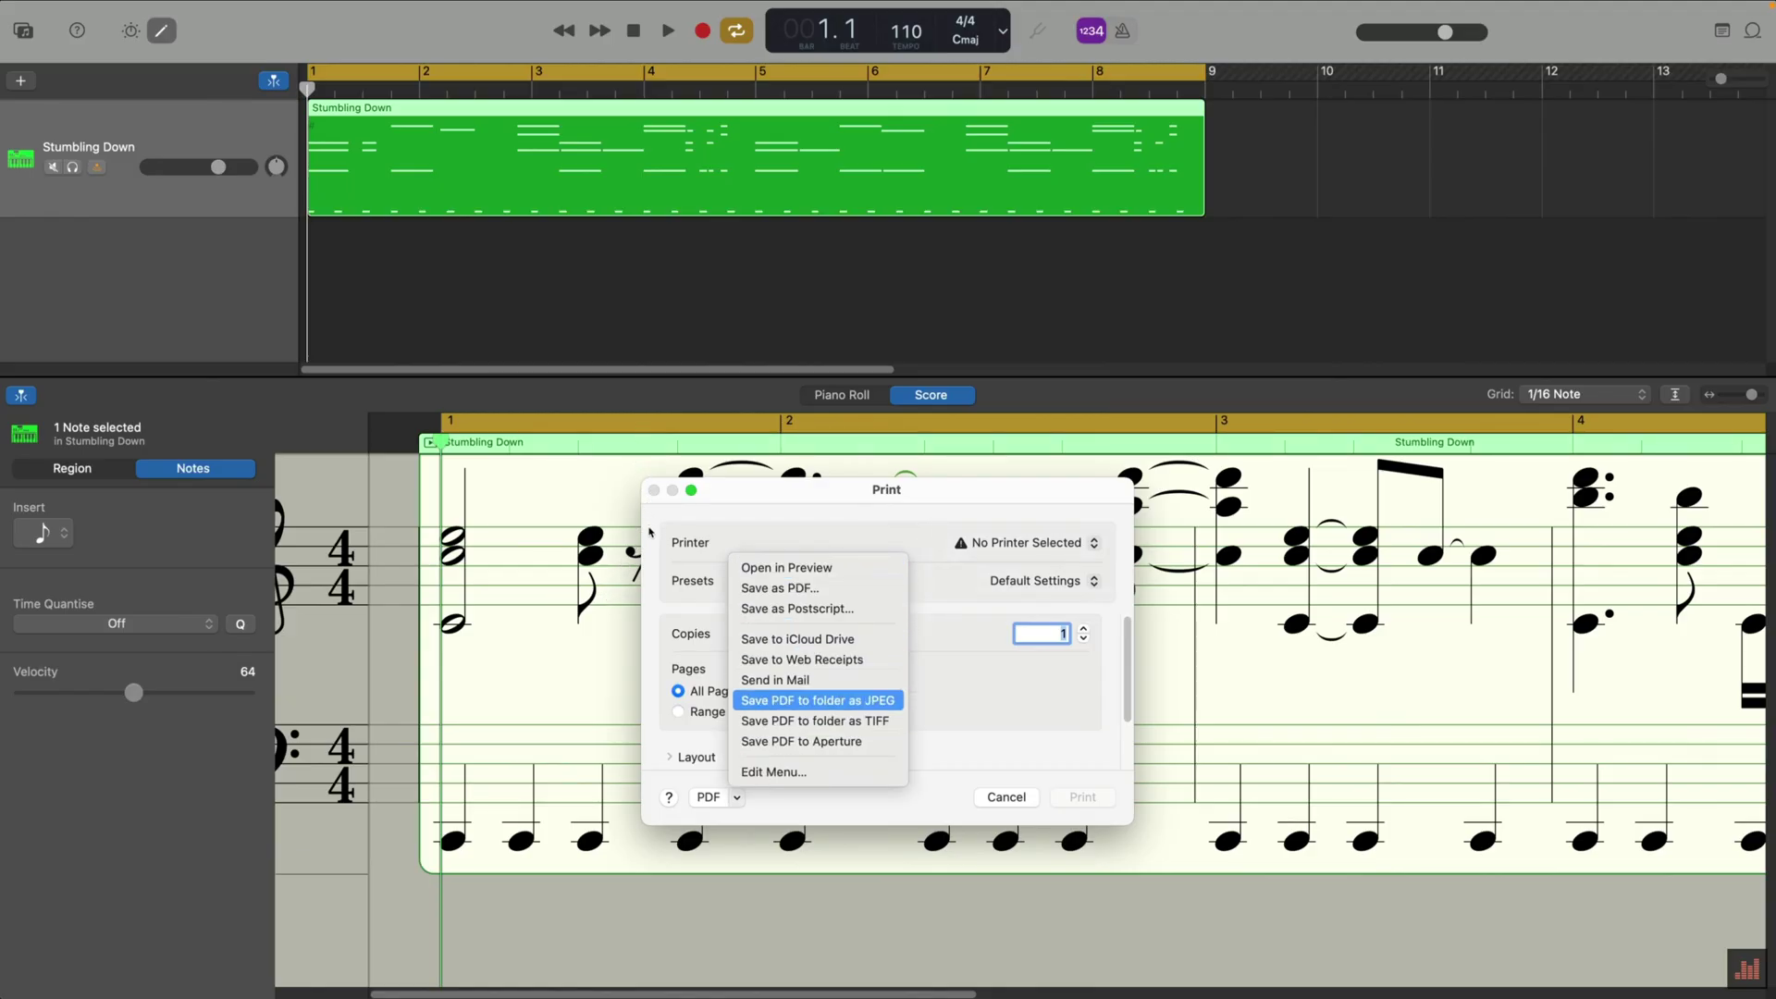
key("Up")
key("Up")
key("Up")
key("Up")
key("Up")
key("Up")
key("Up")
key("Up")
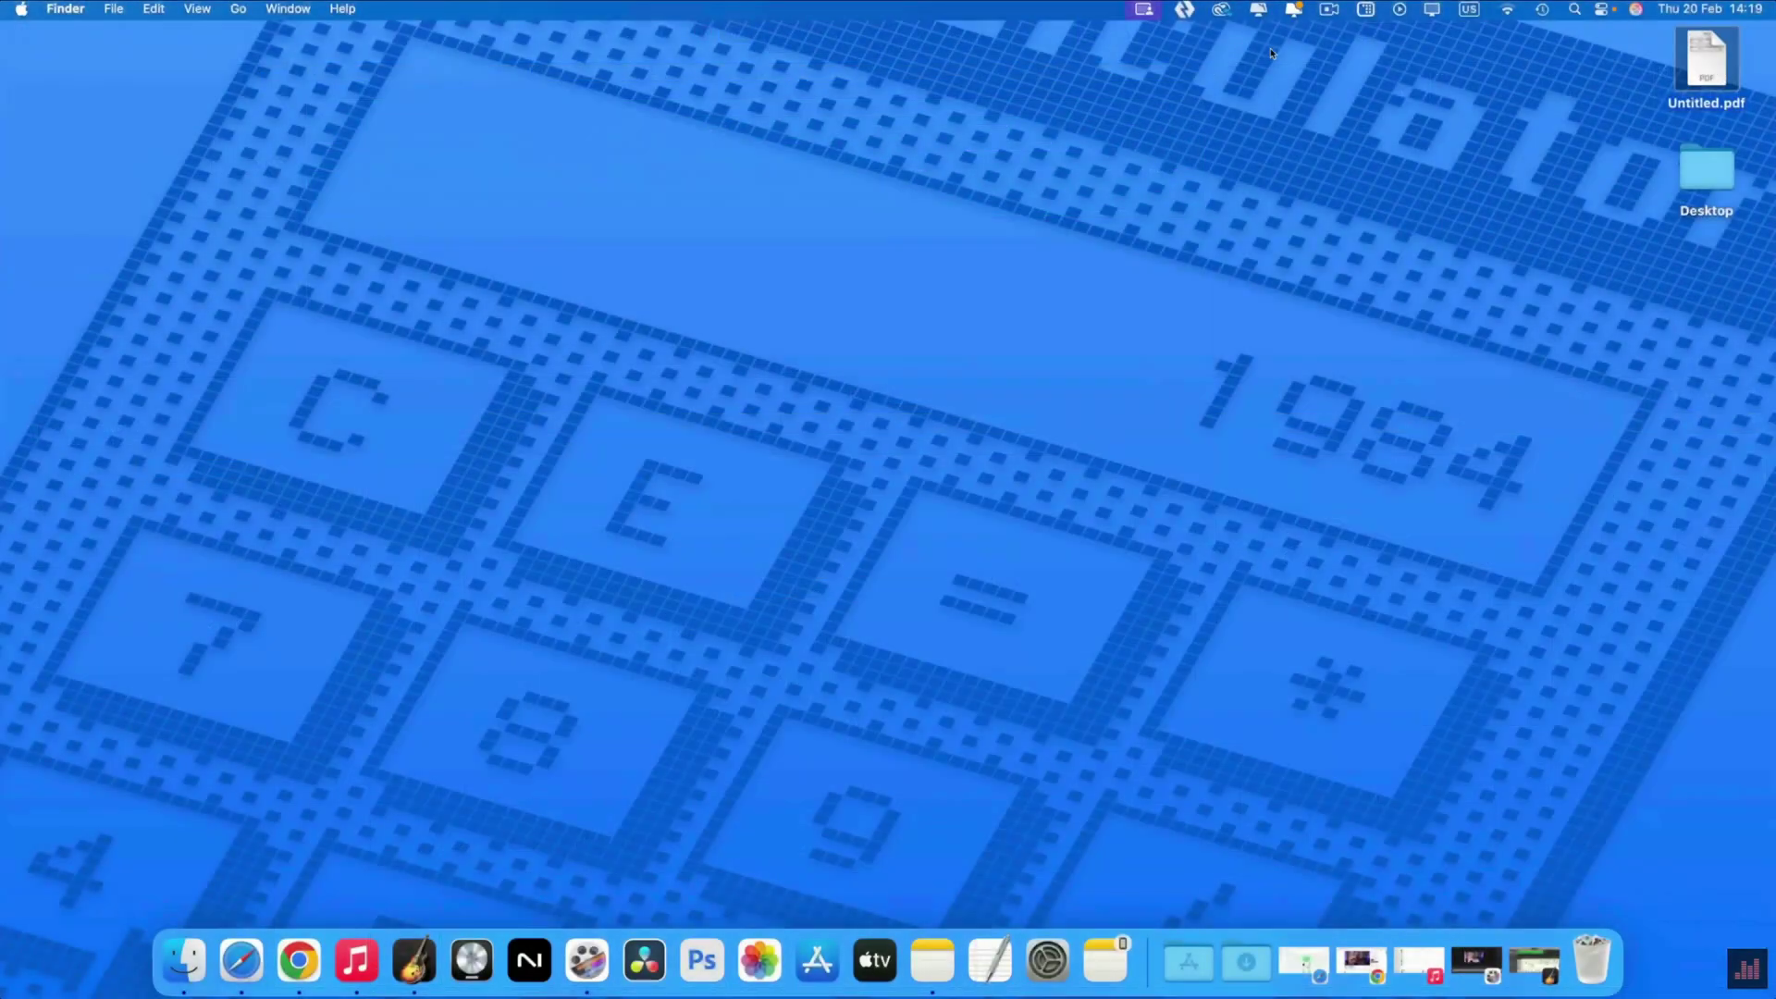
Step: View Untitled.pdf in Preview, moving its window to the middle of the desktop and enlarging it
key("super+o")
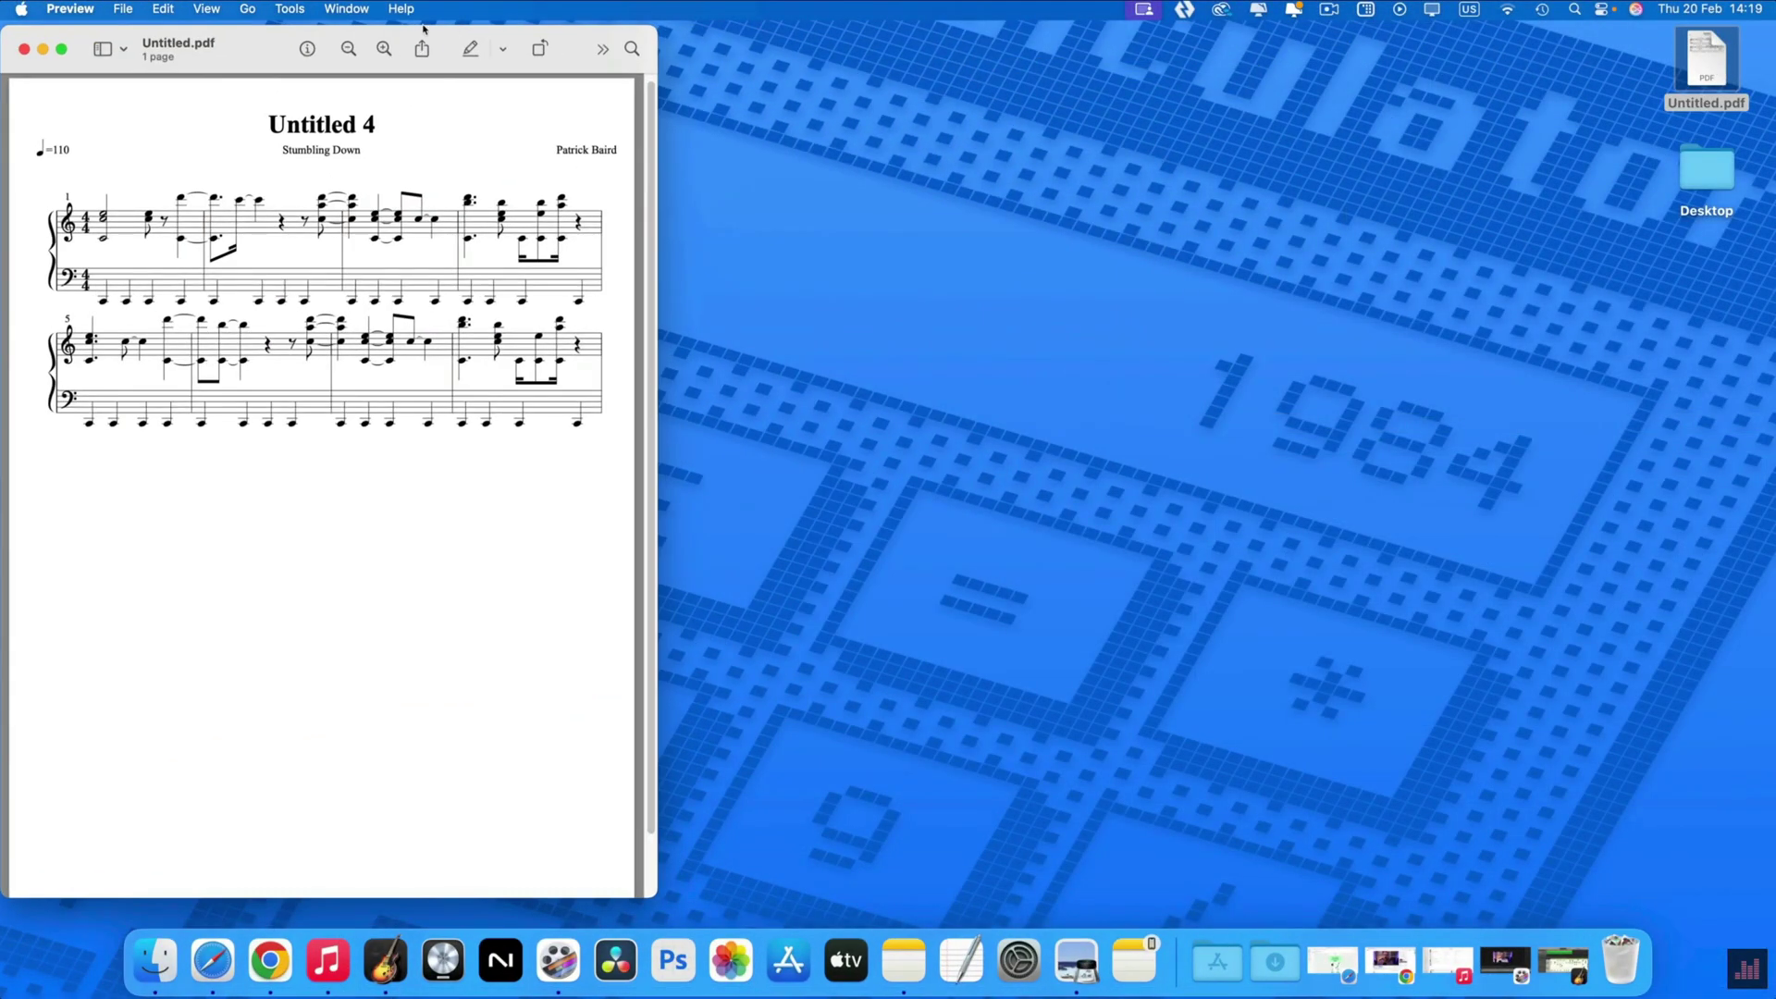
left_click_drag(186, 37, 605, 40)
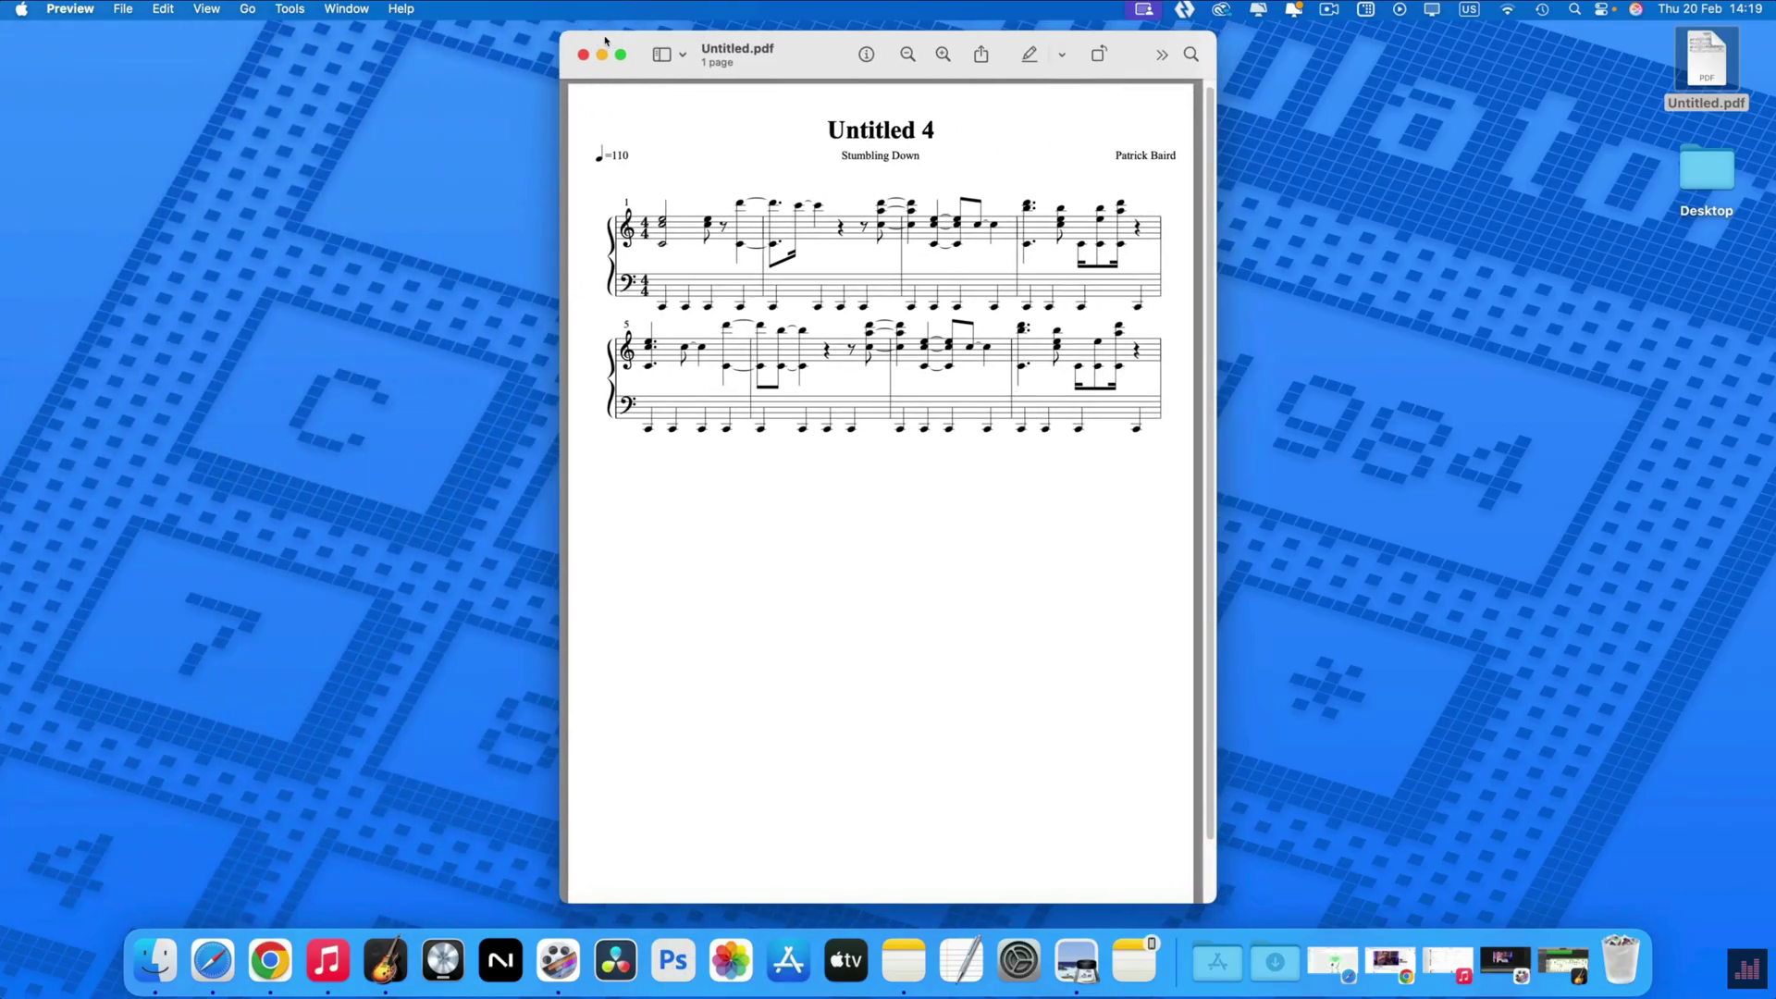
left_click(620, 54)
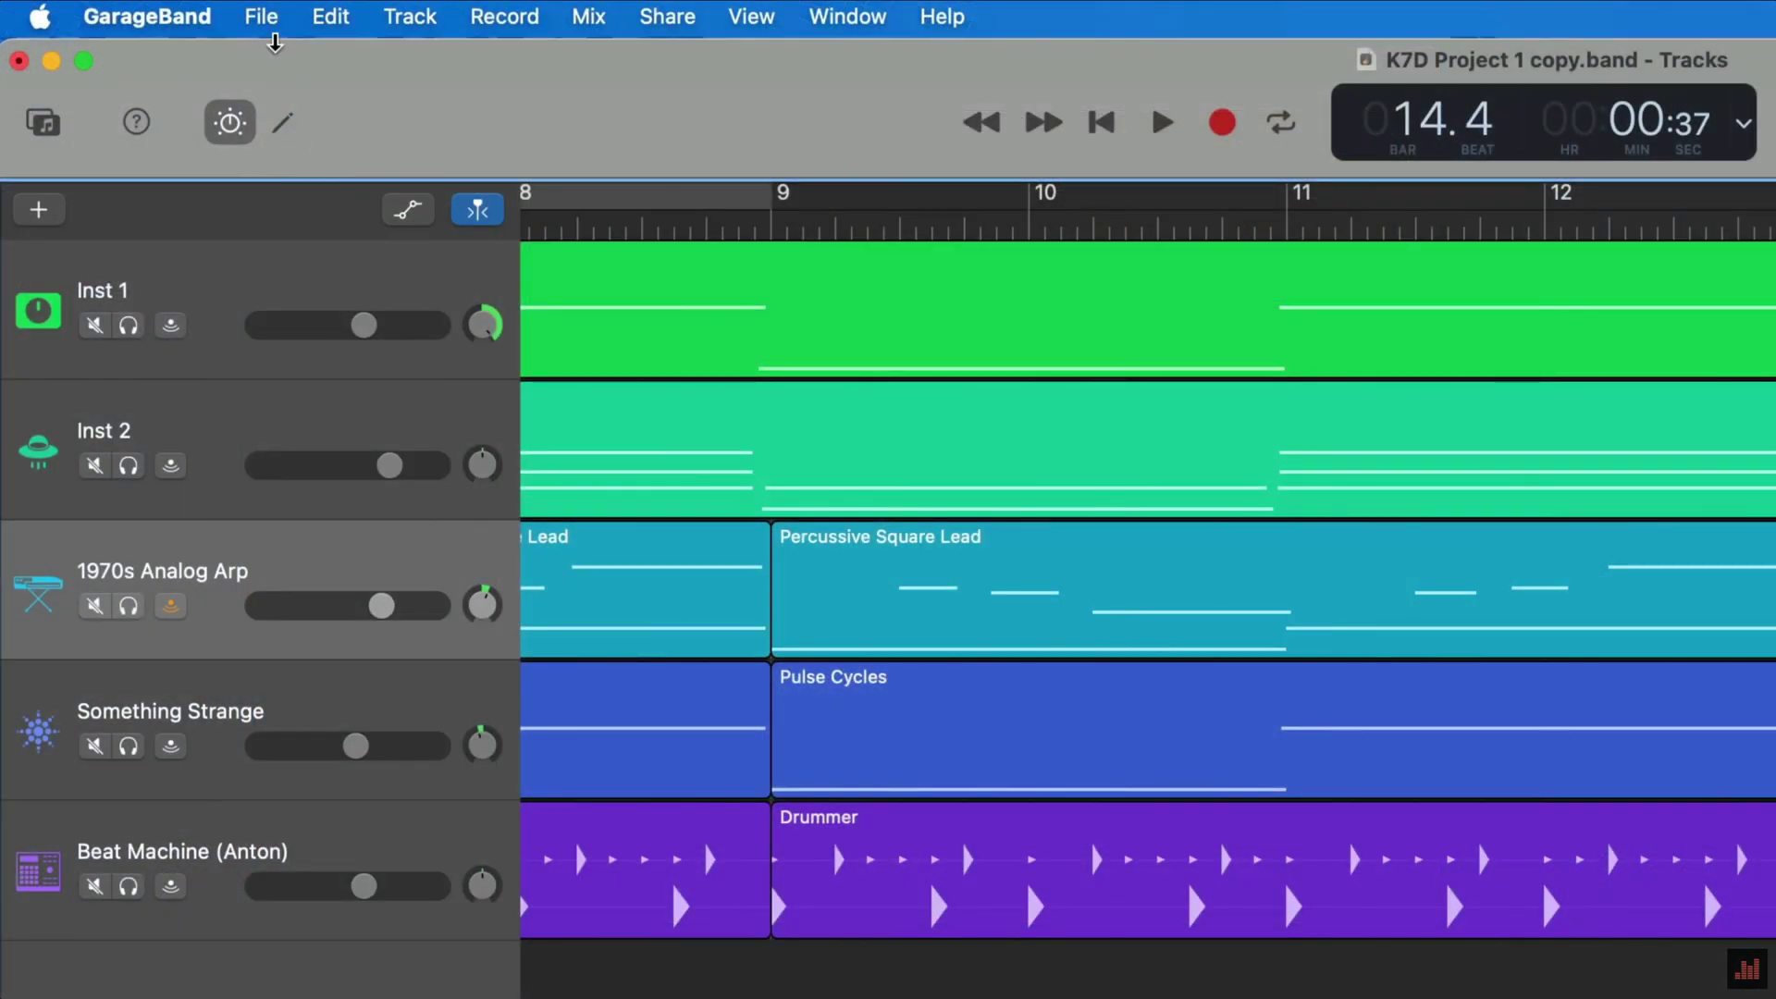
Step: Start a new GarageBand project, discarding the changes to K7D Project 1 copy.band, and choose Empty Project
left_click(268, 22)
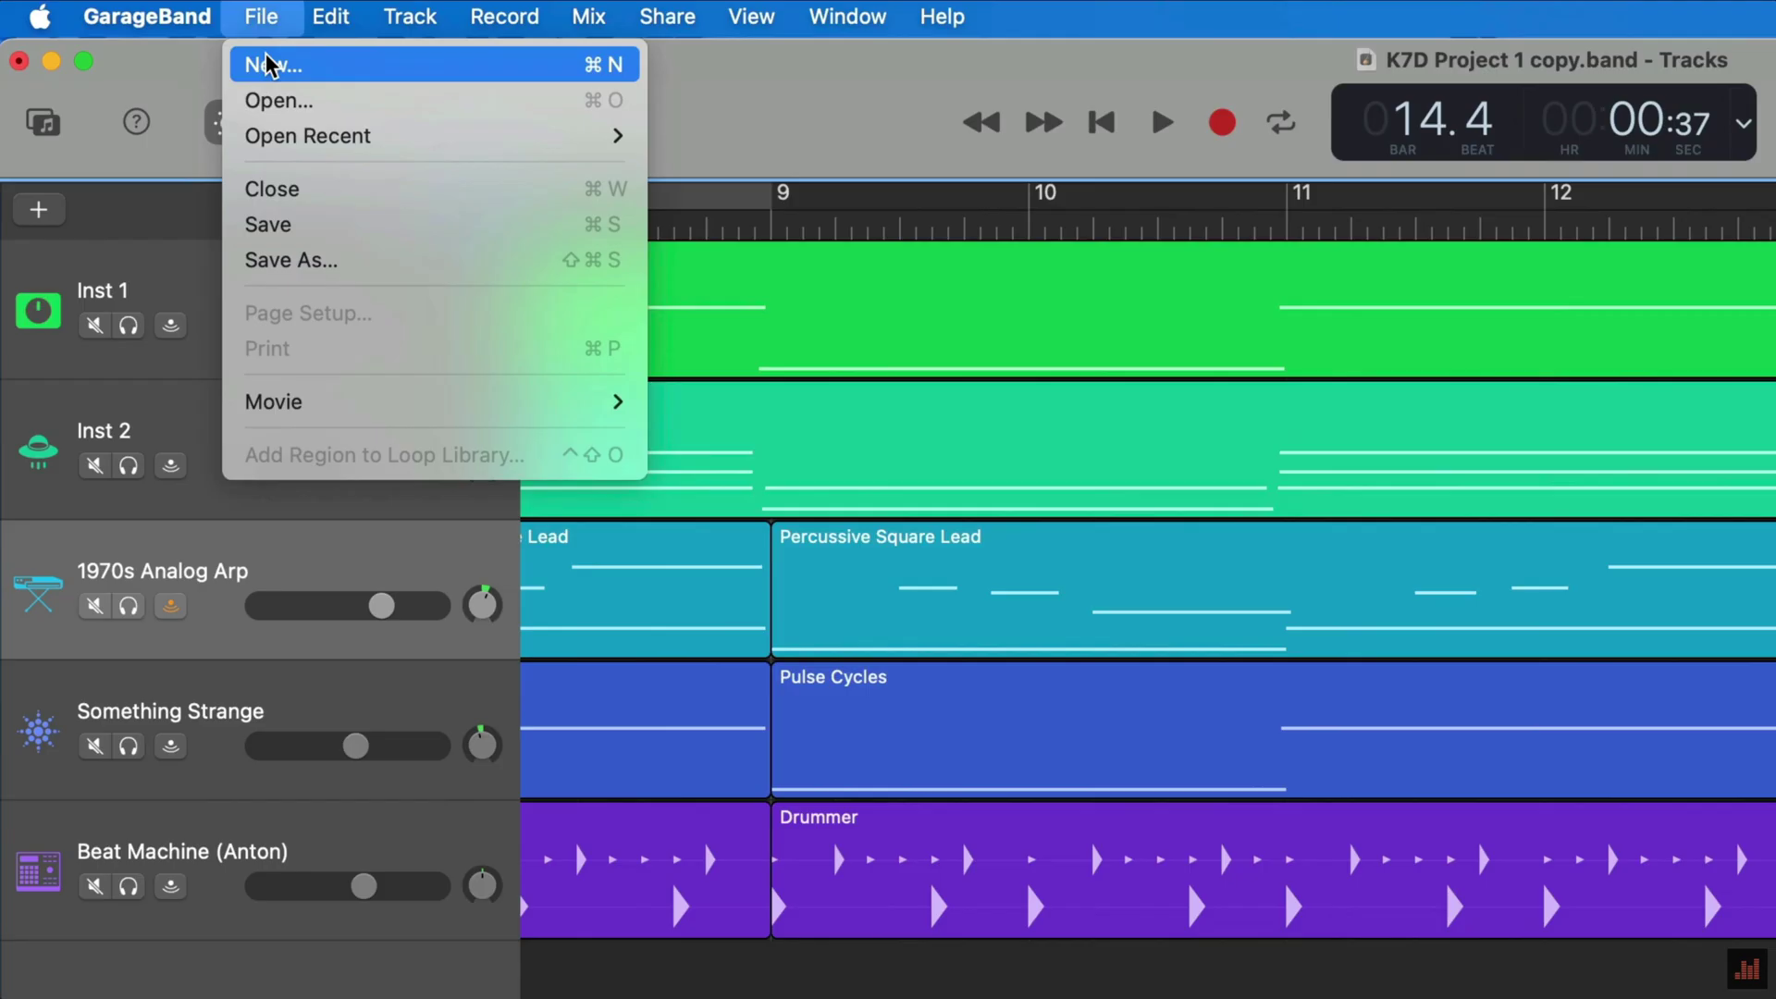
left_click(347, 65)
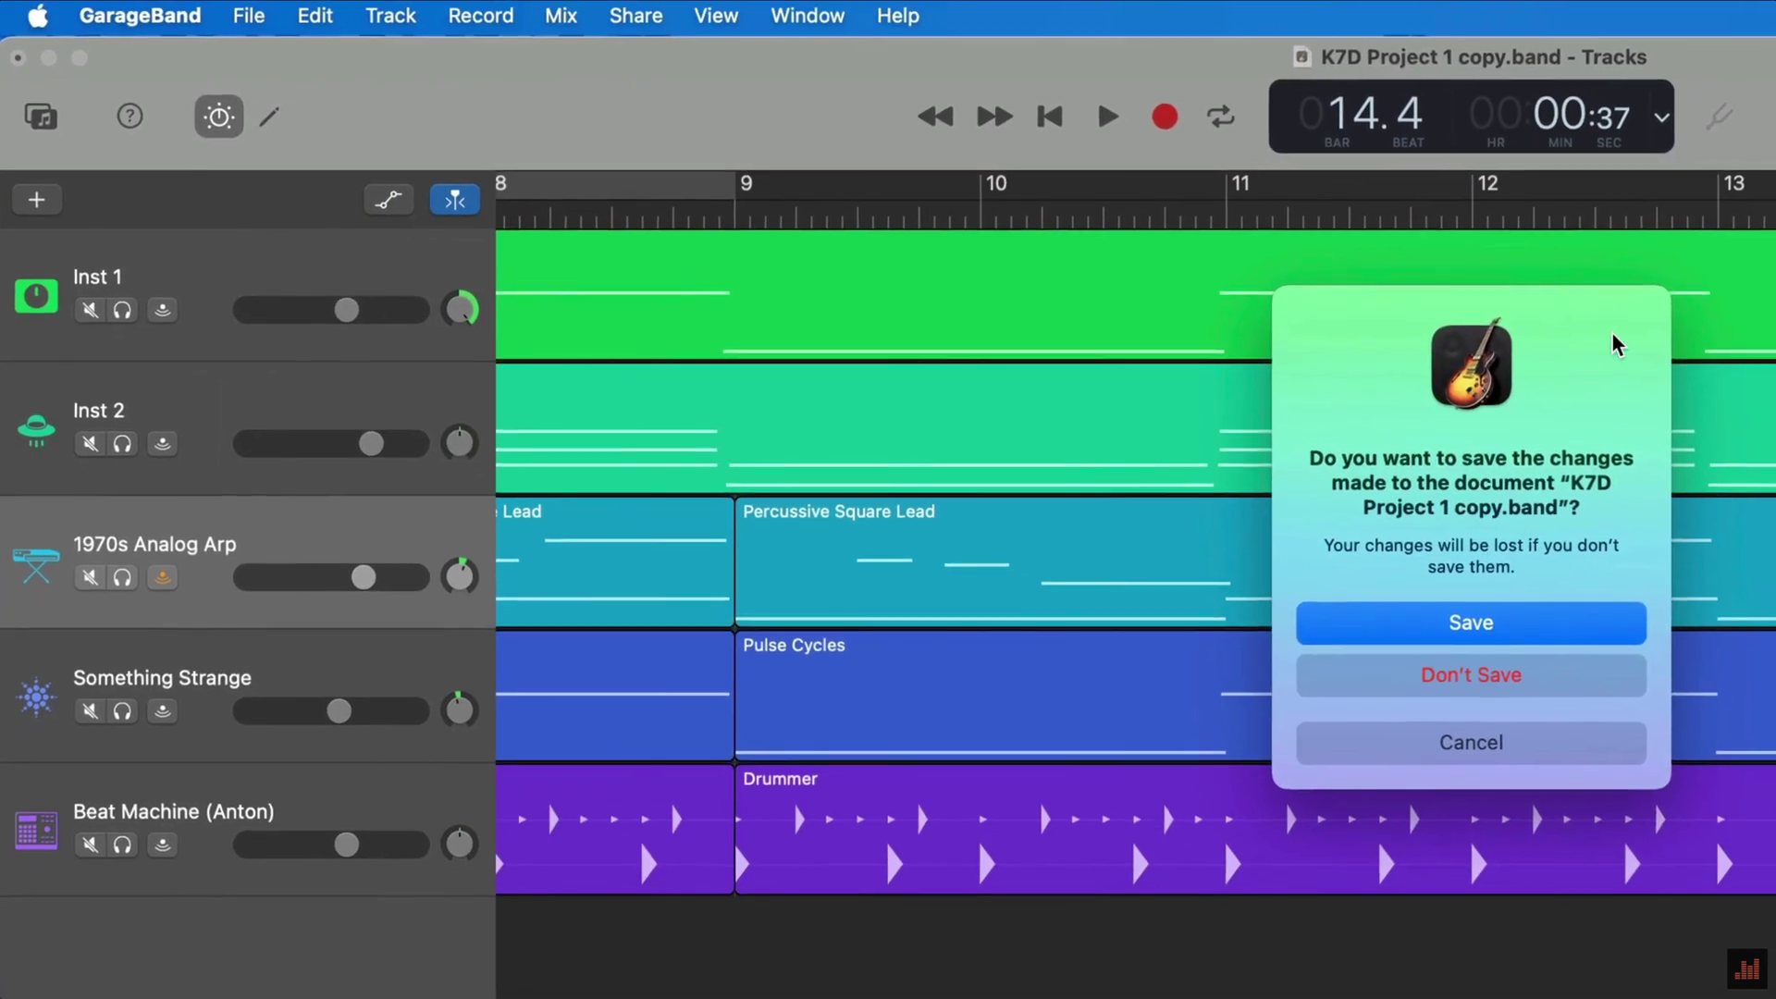
left_click(1527, 675)
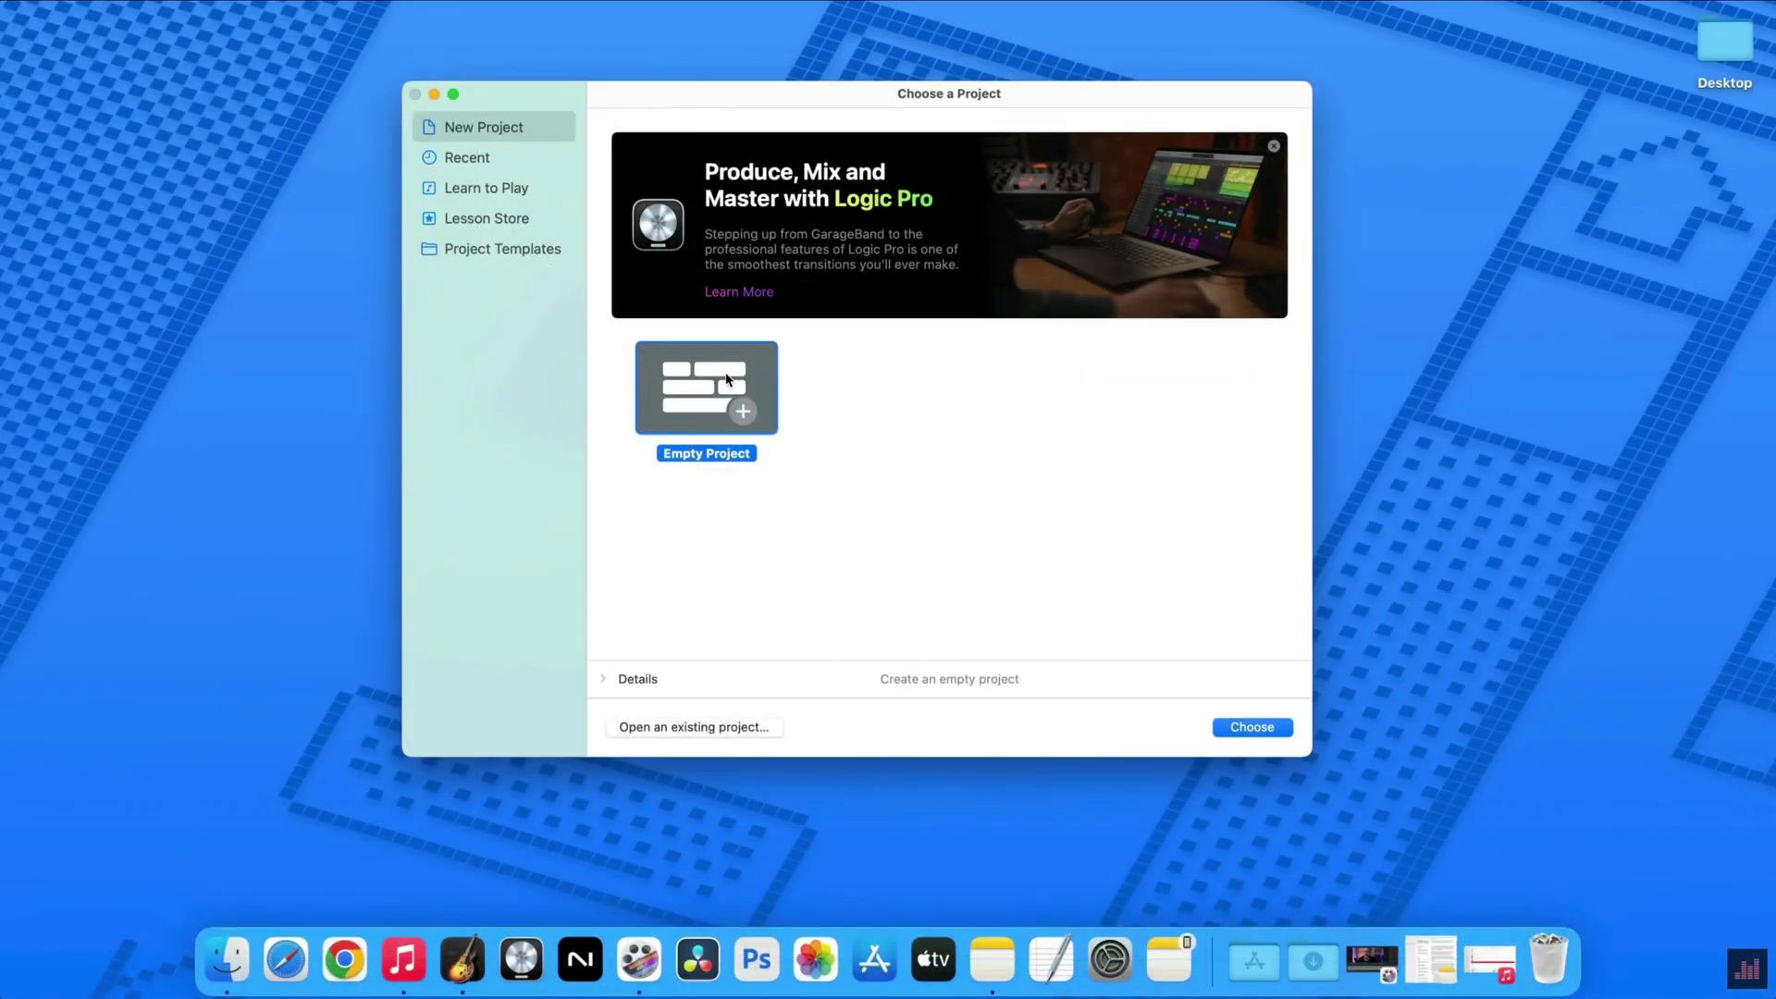
double_click(727, 378)
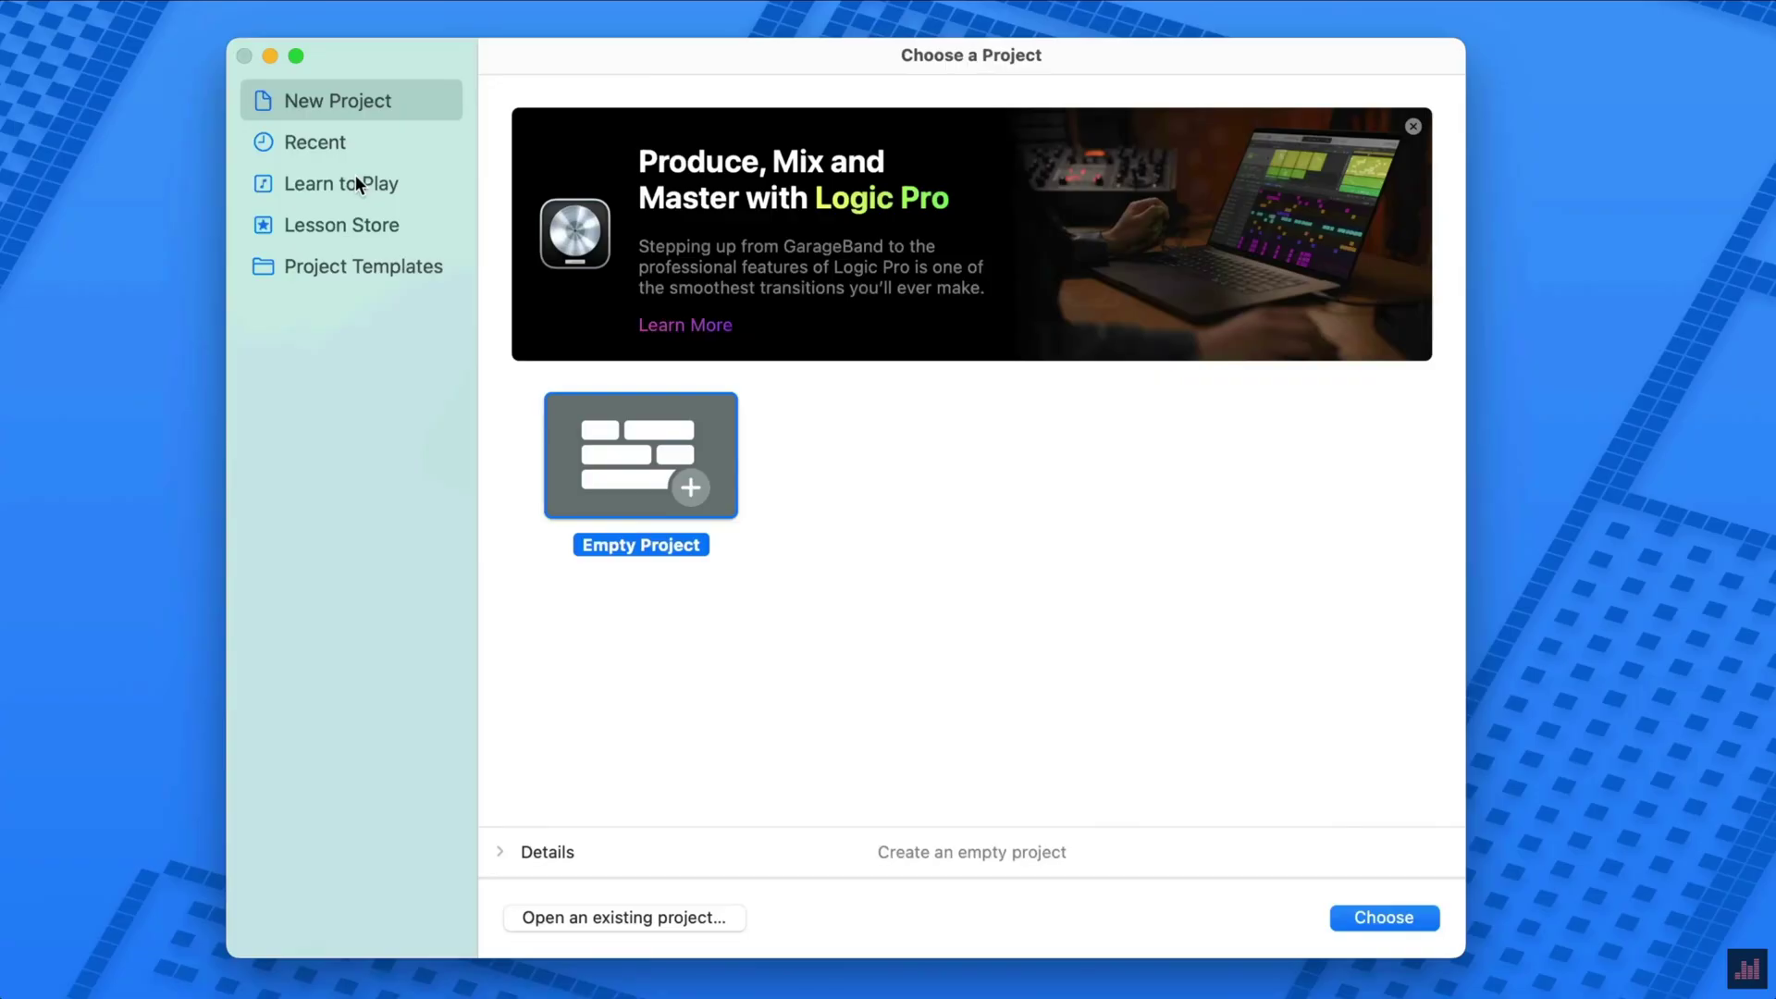
Step: Browse the Recent, Learn to Play and Lesson Store categories of the project chooser
left_click(337, 141)
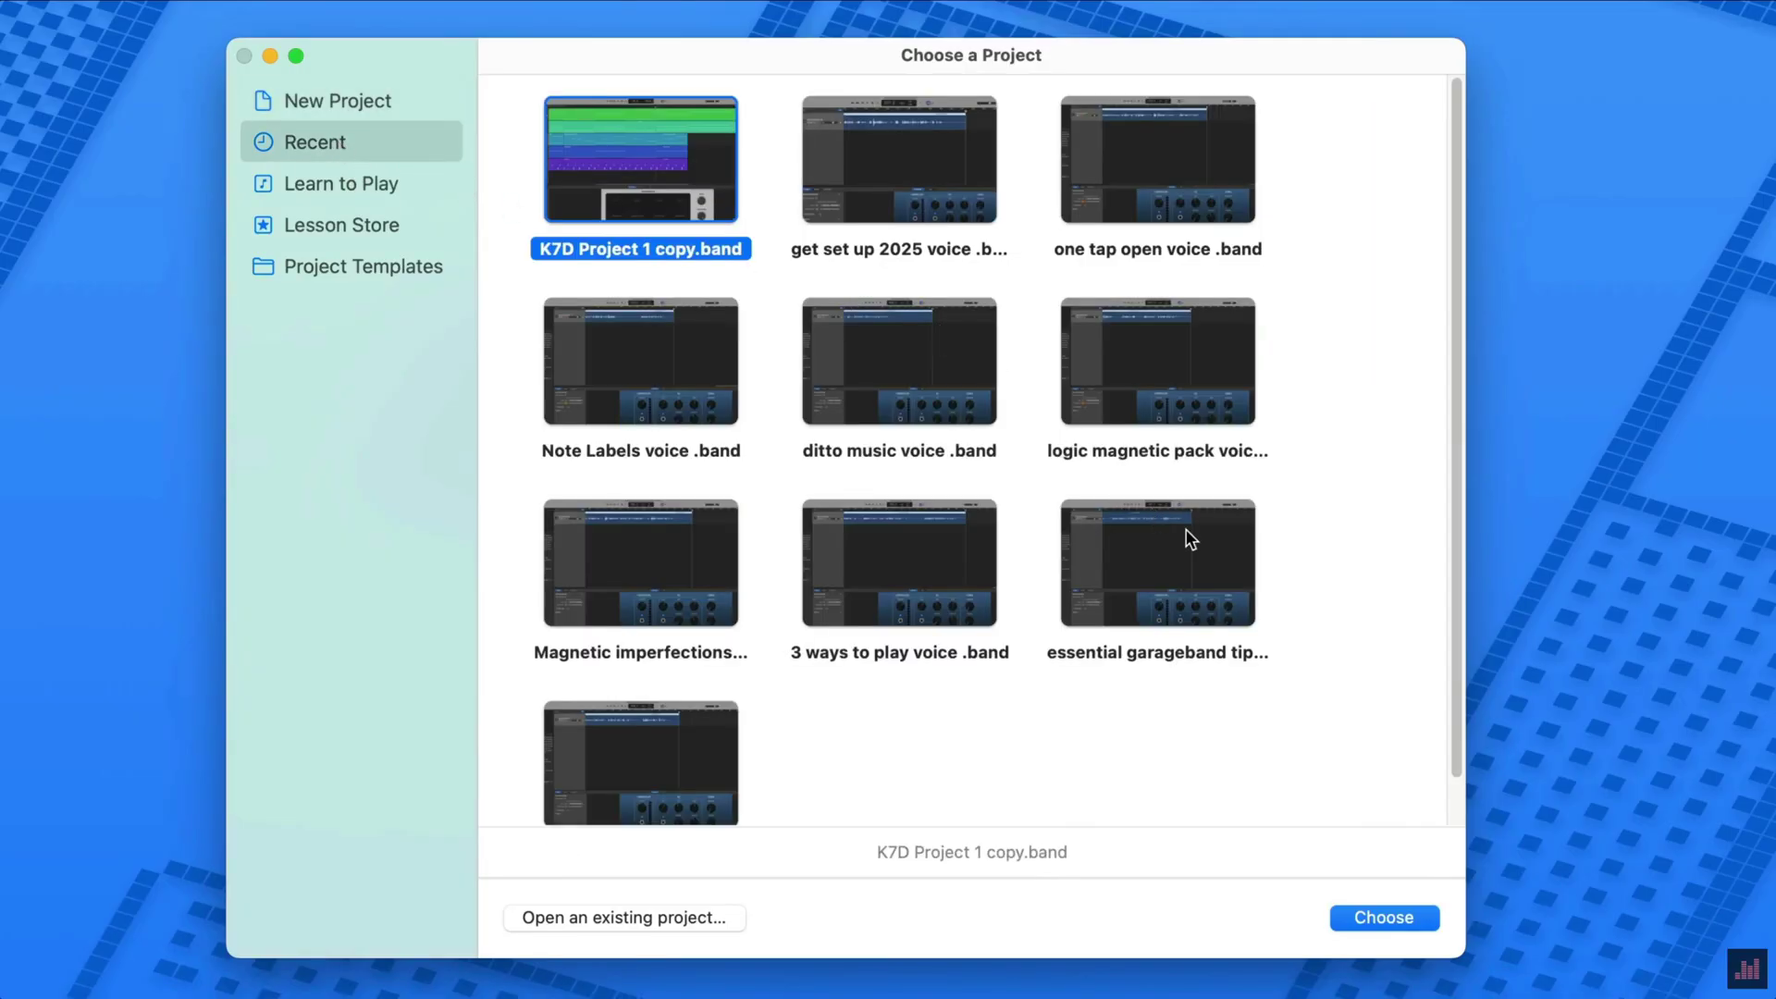
left_click(366, 186)
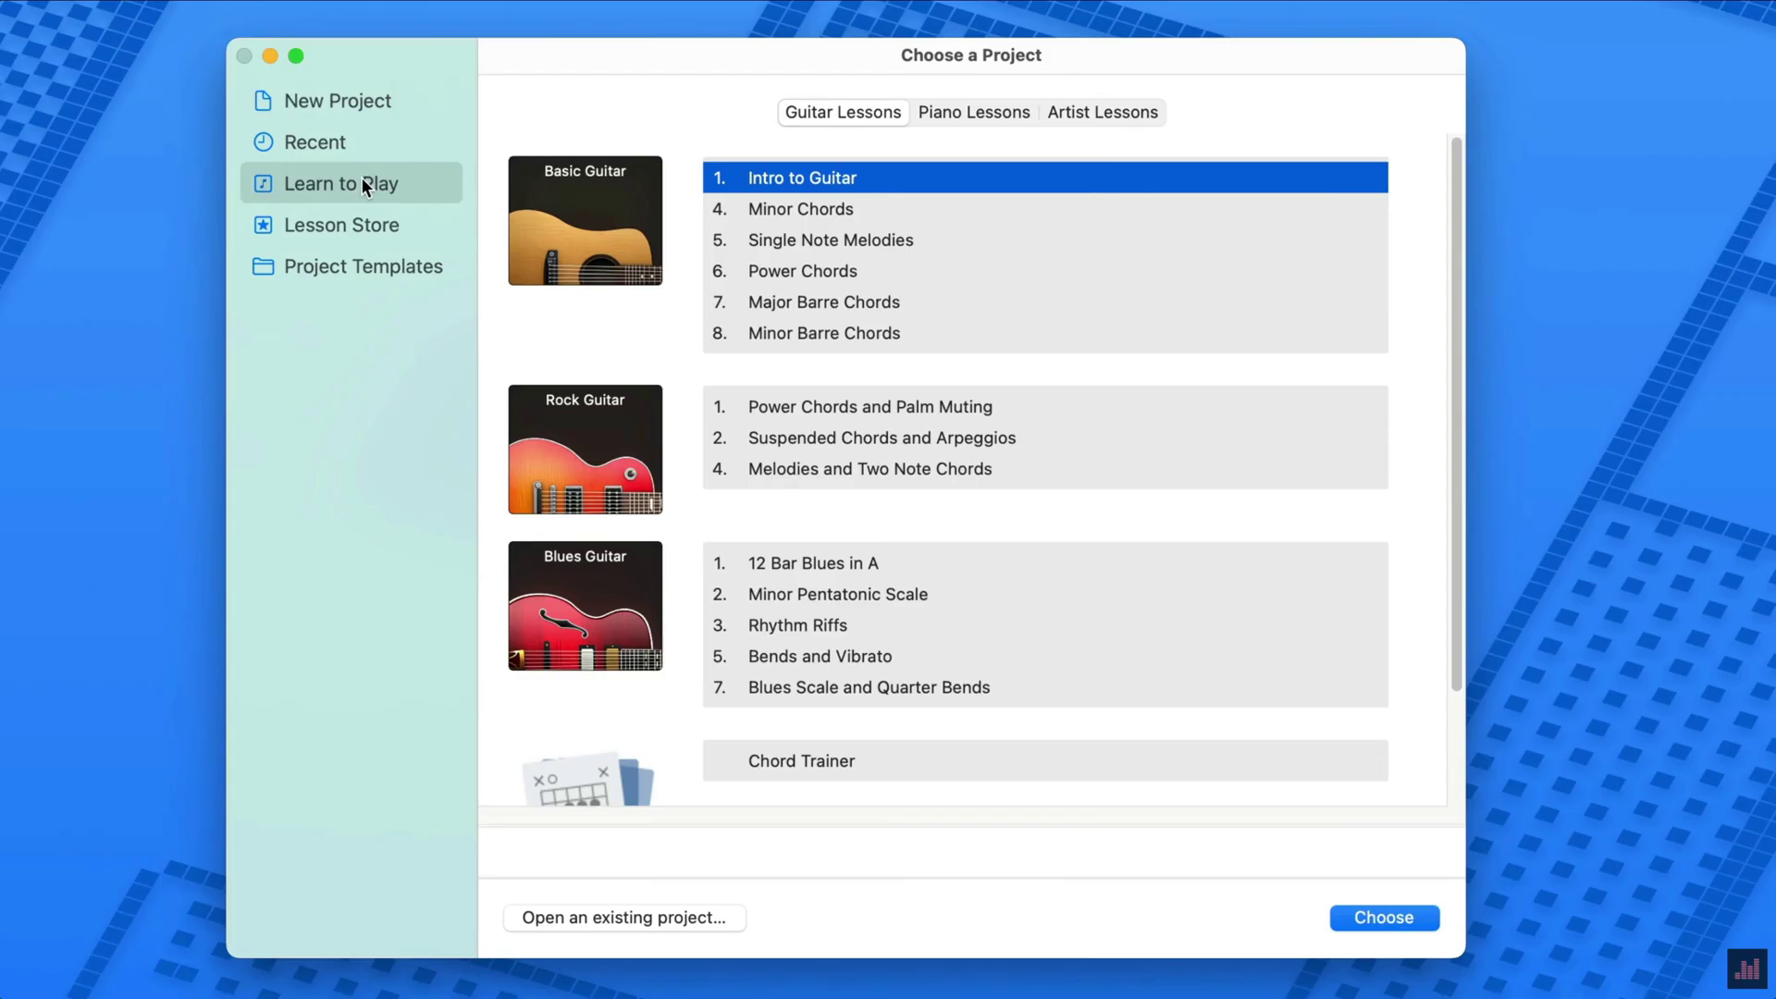
left_click(405, 225)
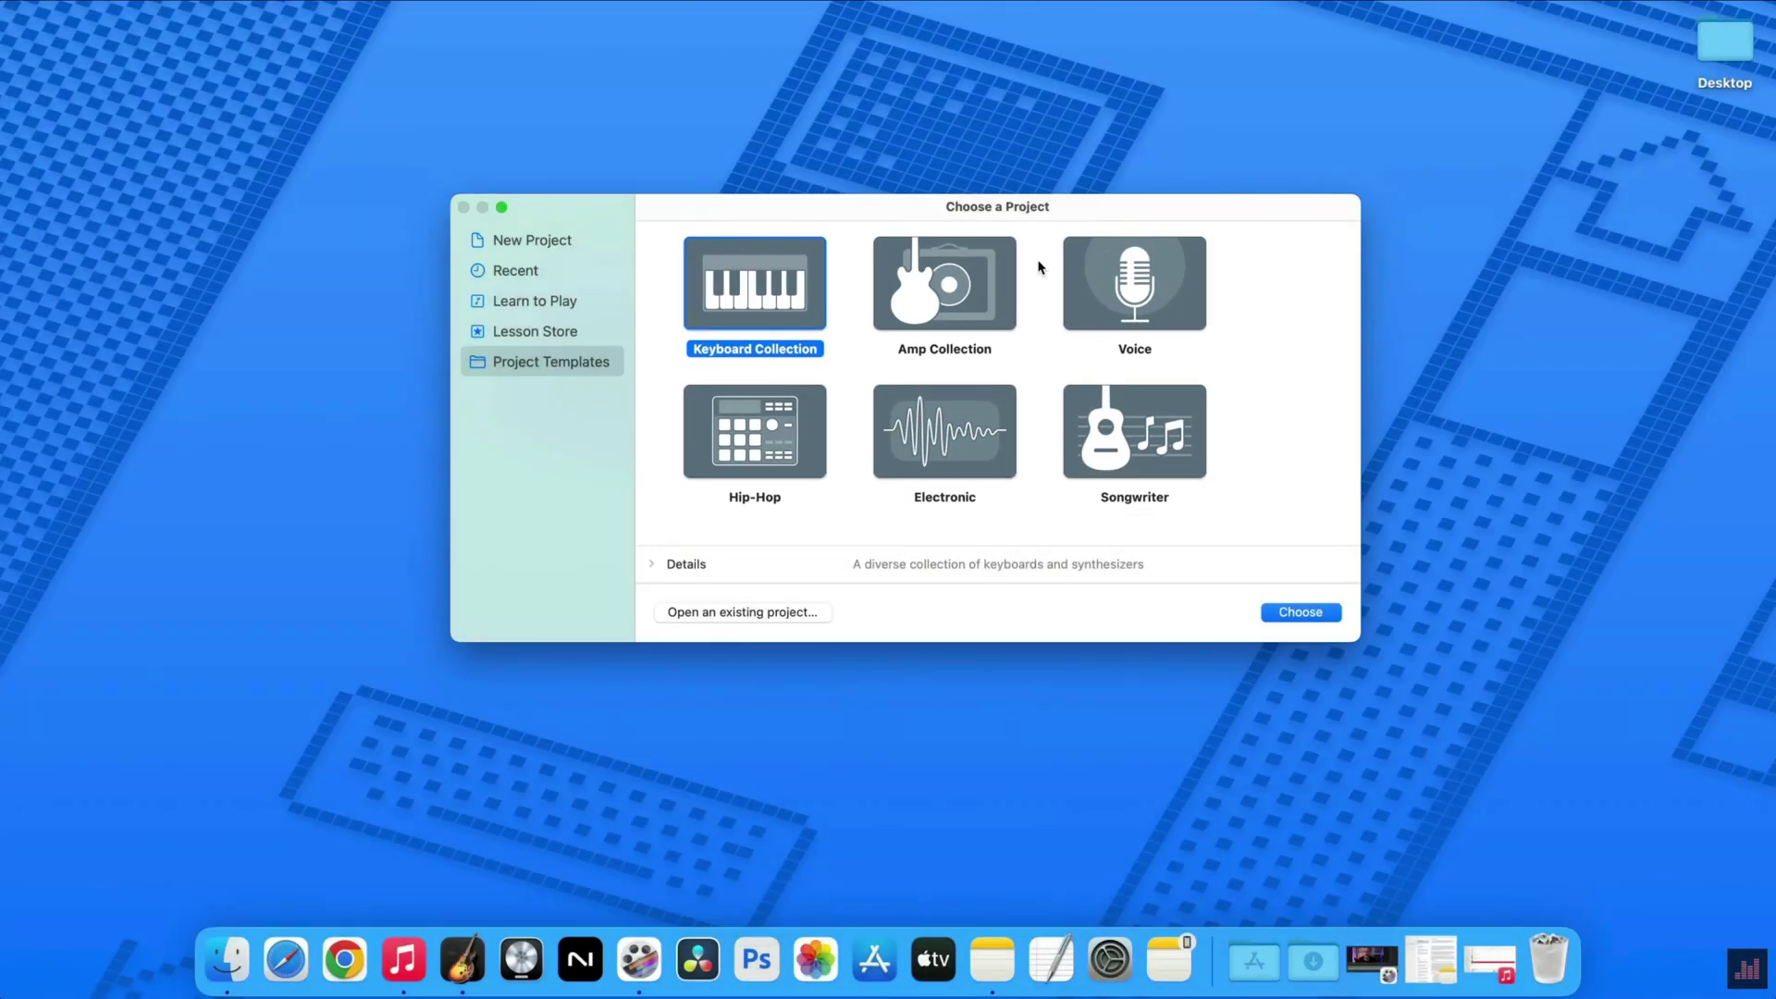
Step: Create a project from the Amp Collection template and inspect its Royal Rock and Double Brit Phaser tracks
left_click(981, 284)
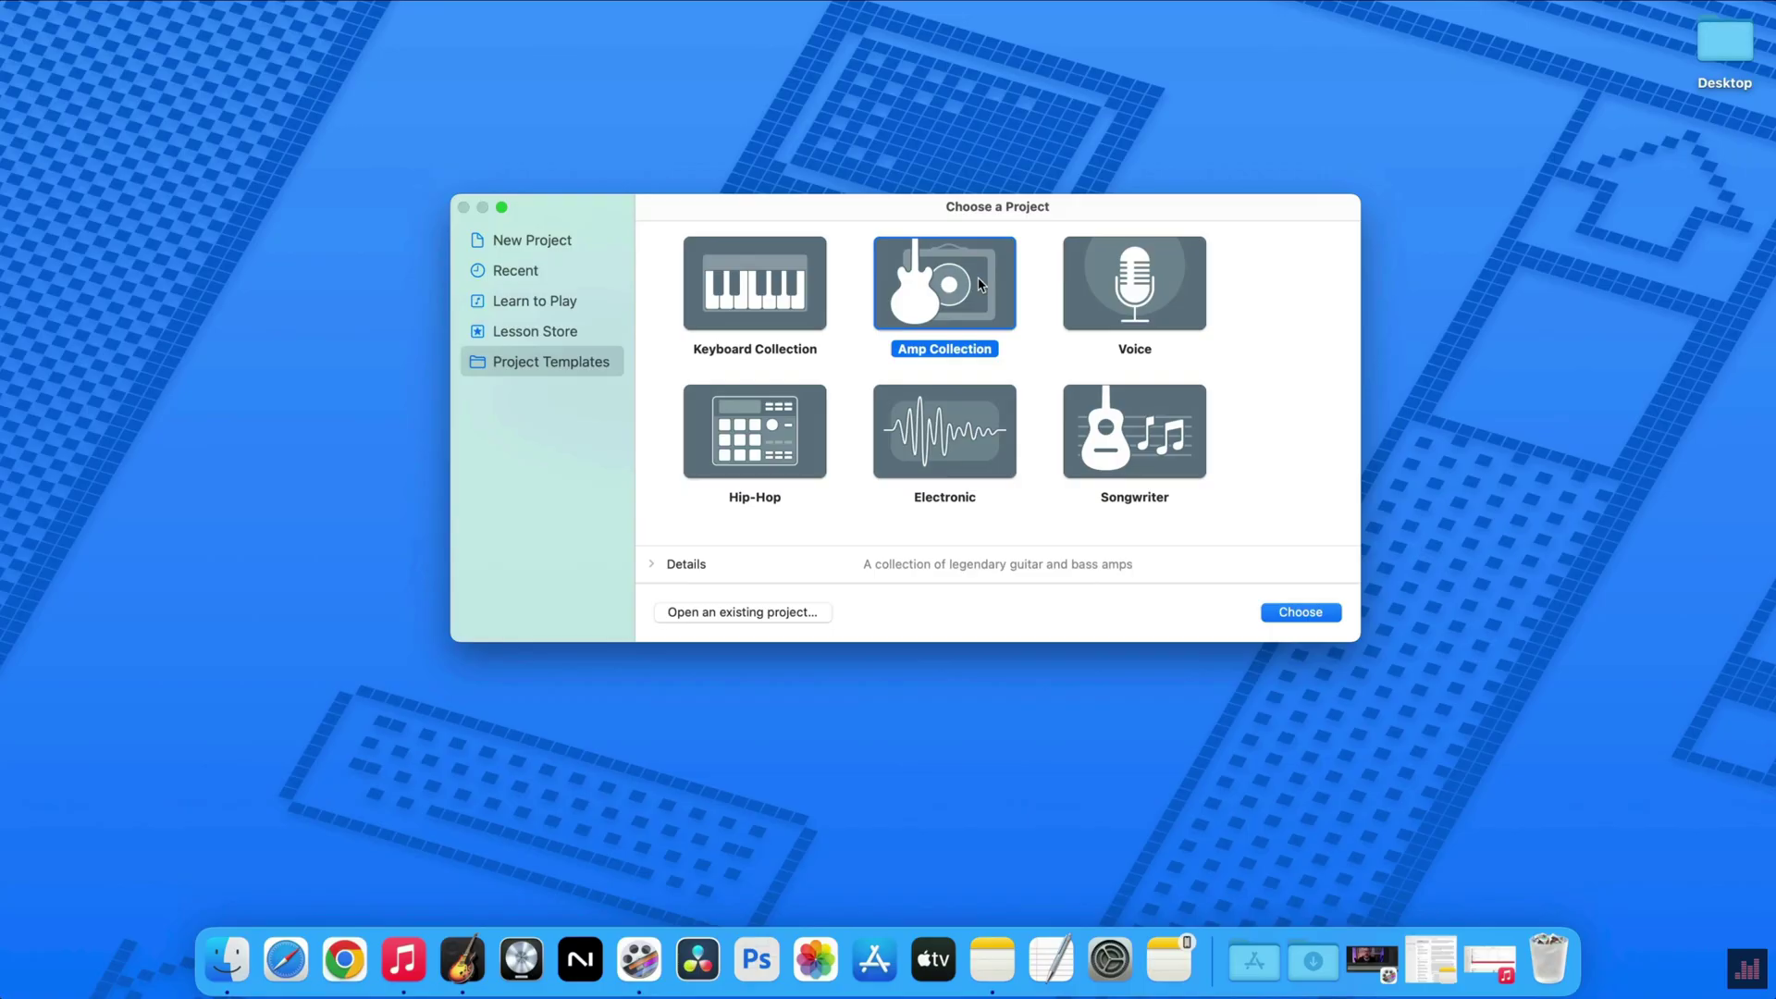
double_click(980, 284)
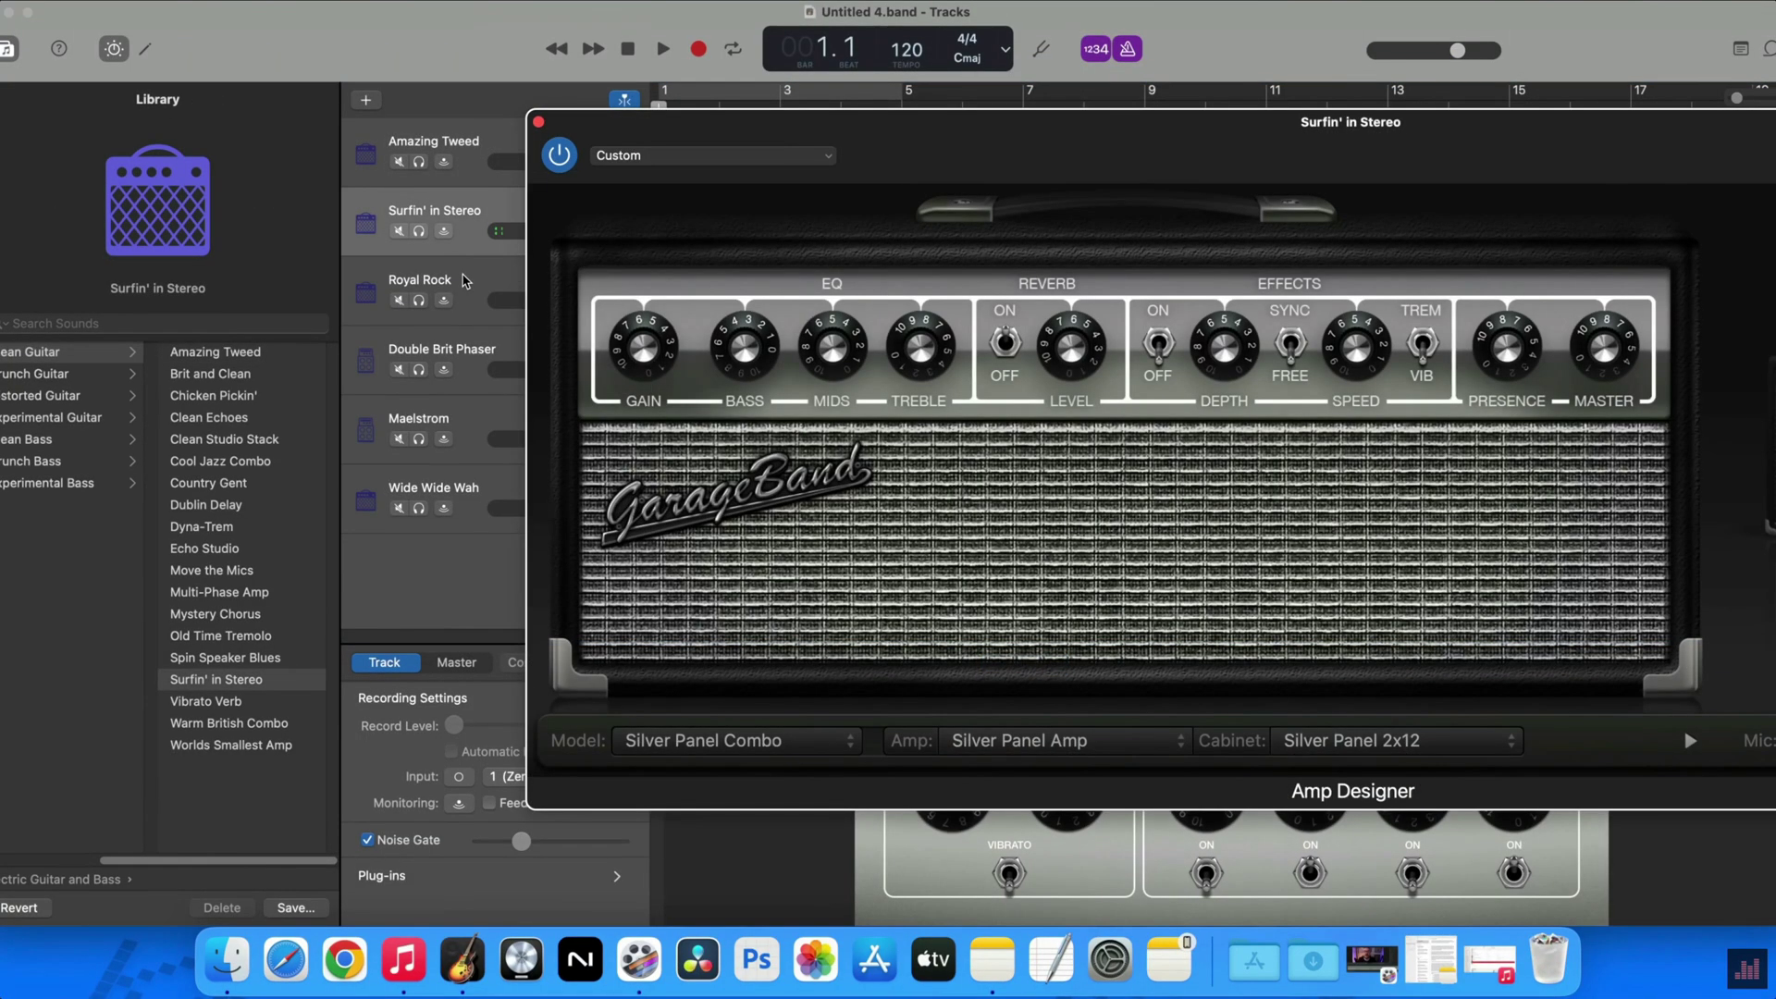
left_click(465, 281)
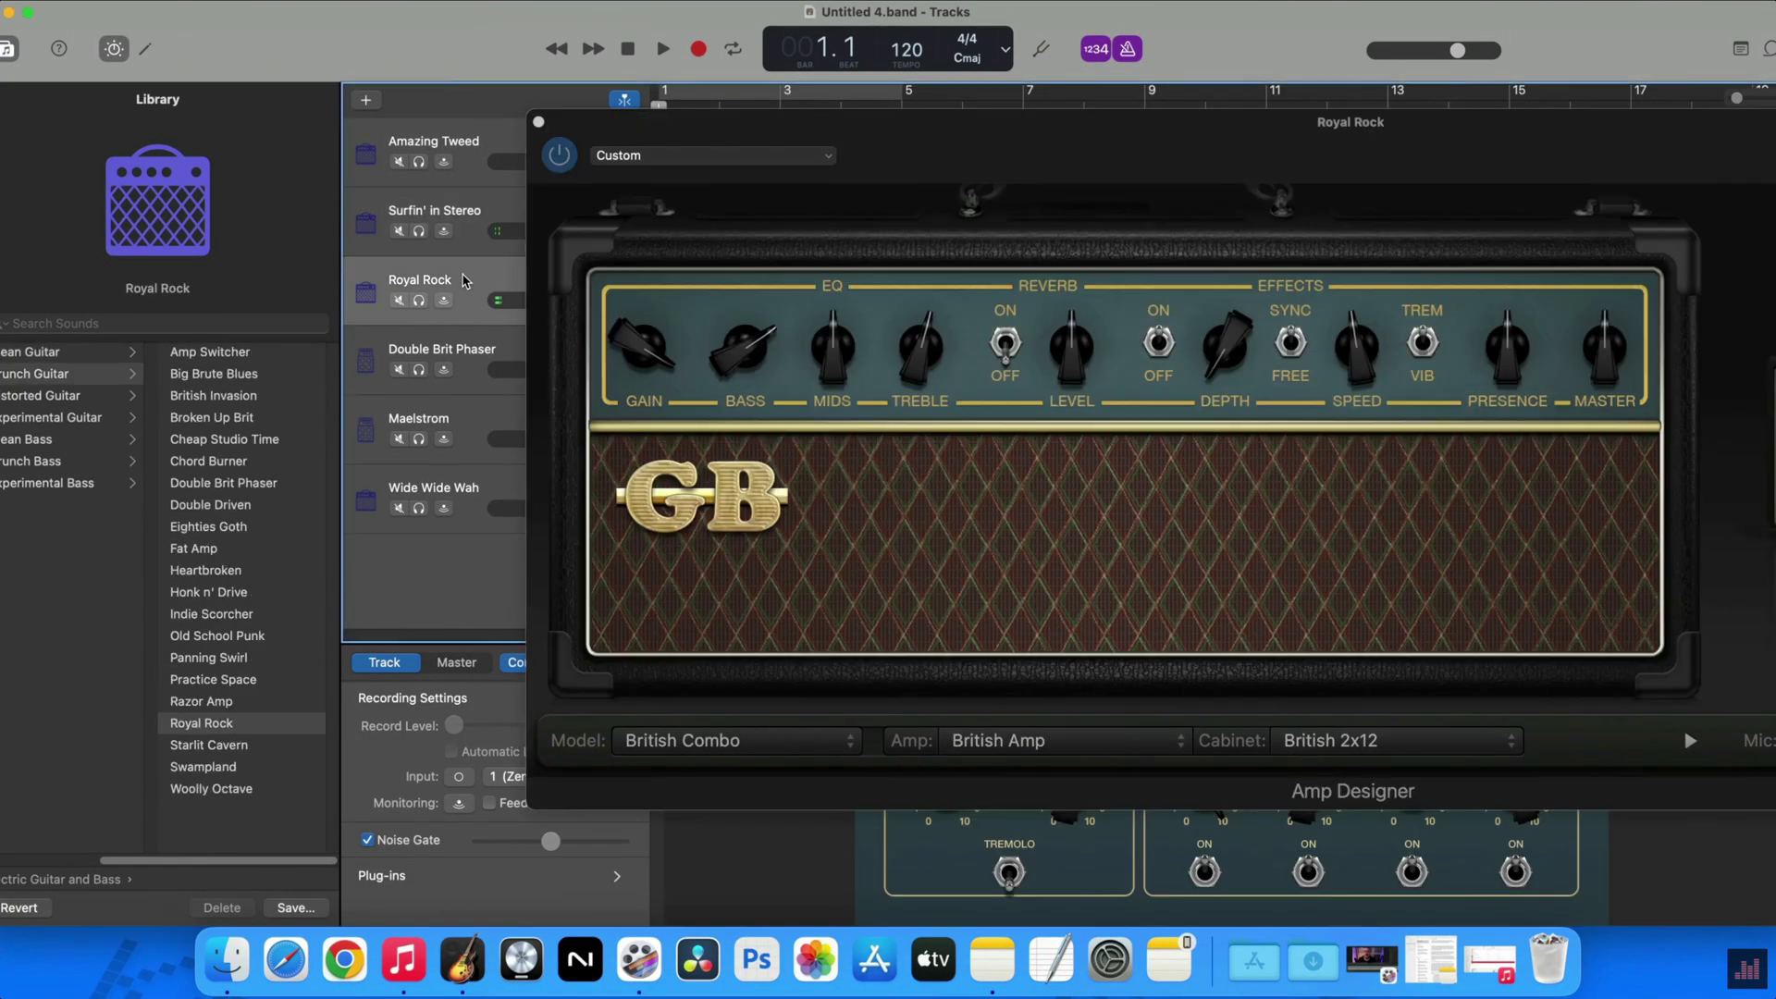
left_click(478, 352)
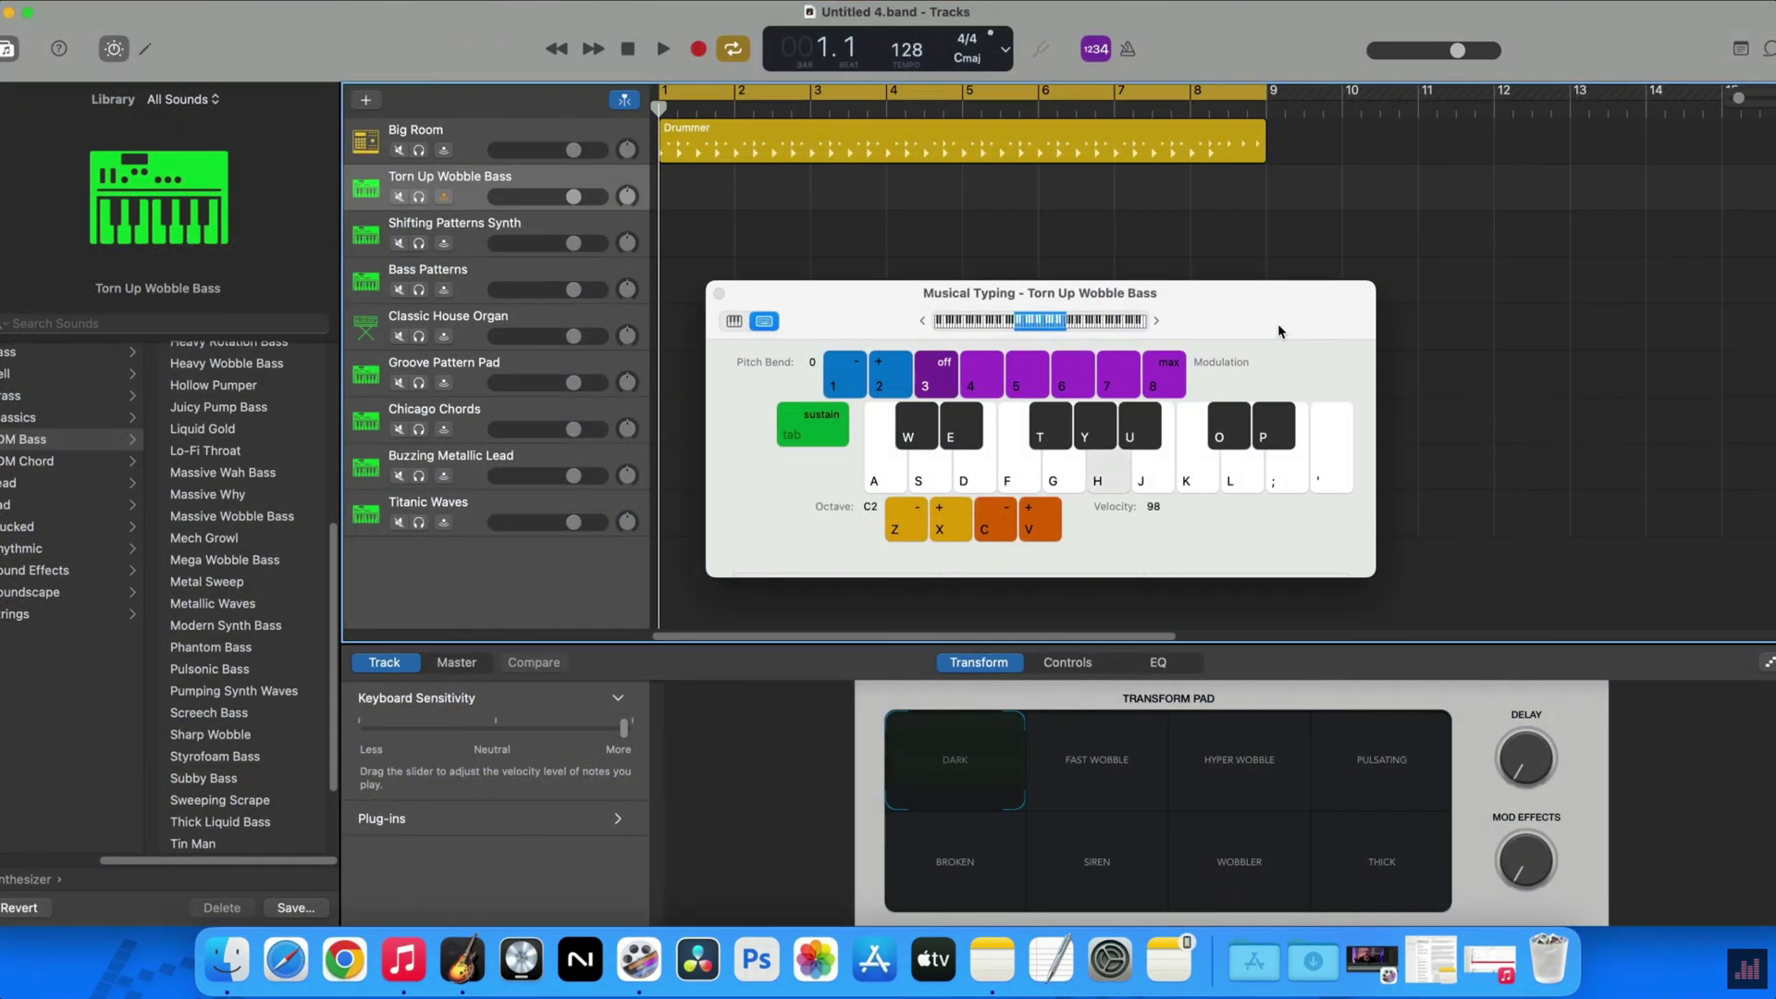
Step: Audition the Torn Up Wobble Bass track with a few Musical Typing notes and select the Classic House Organ track
key("g")
key("h")
key("j")
key("d")
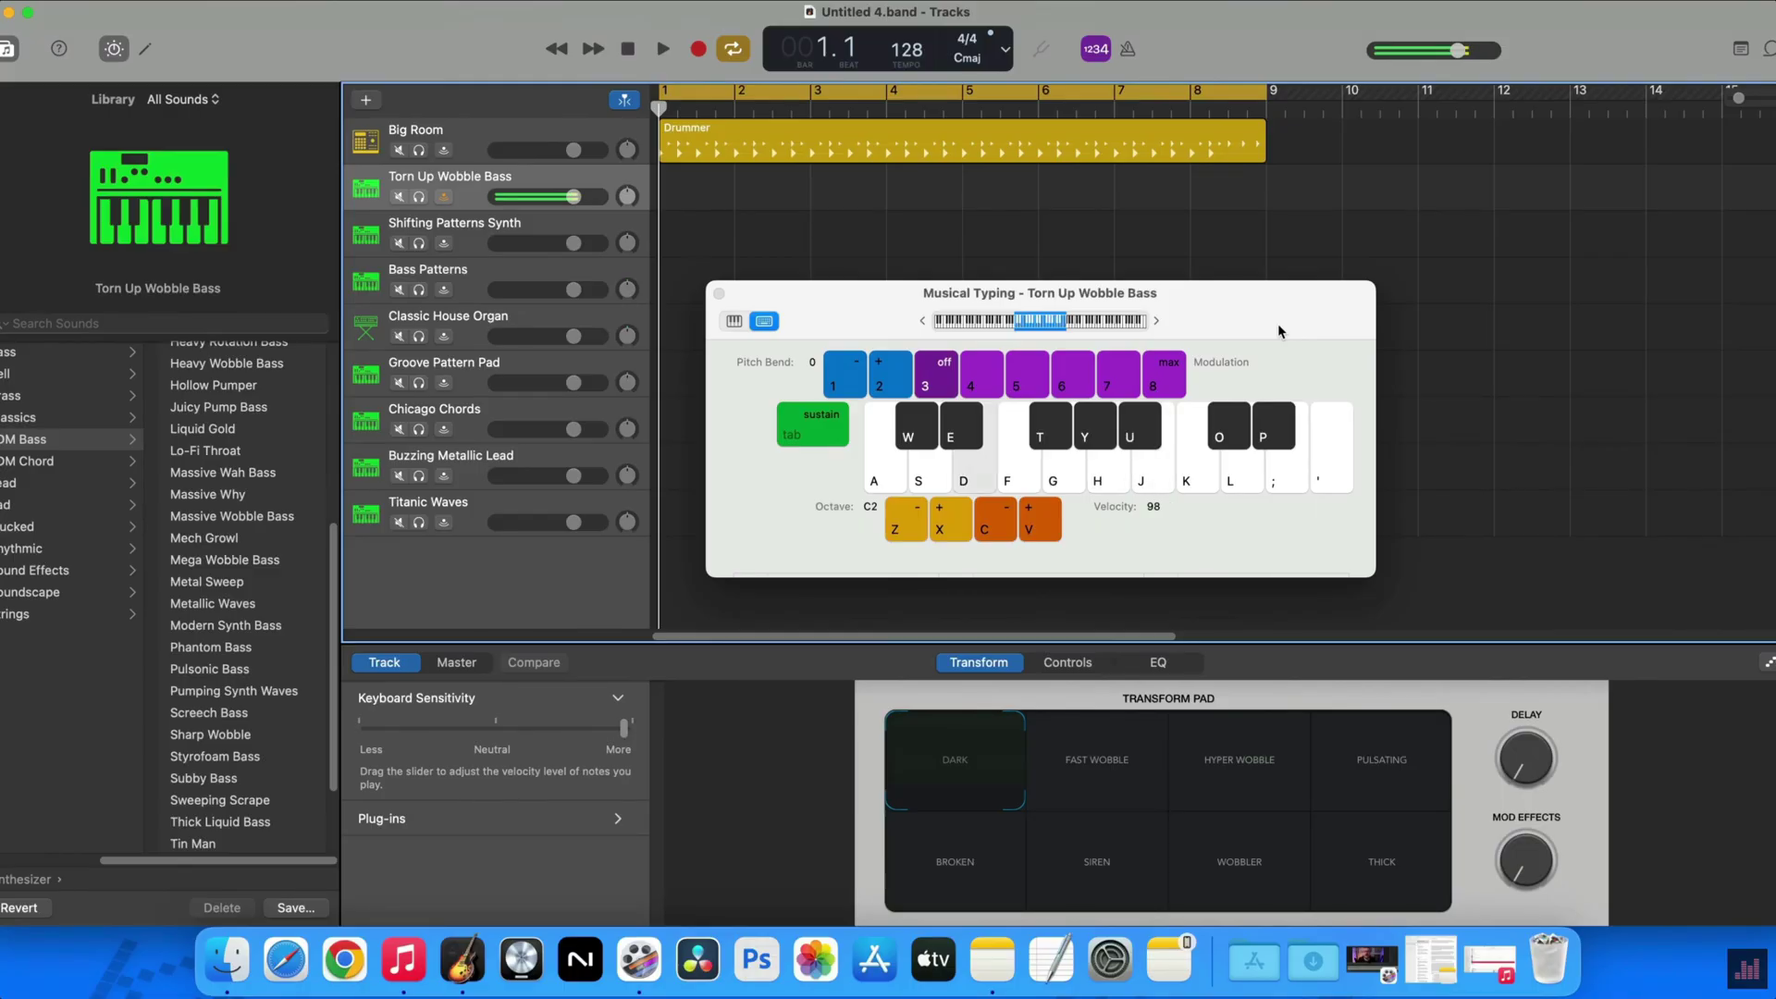
left_click(471, 325)
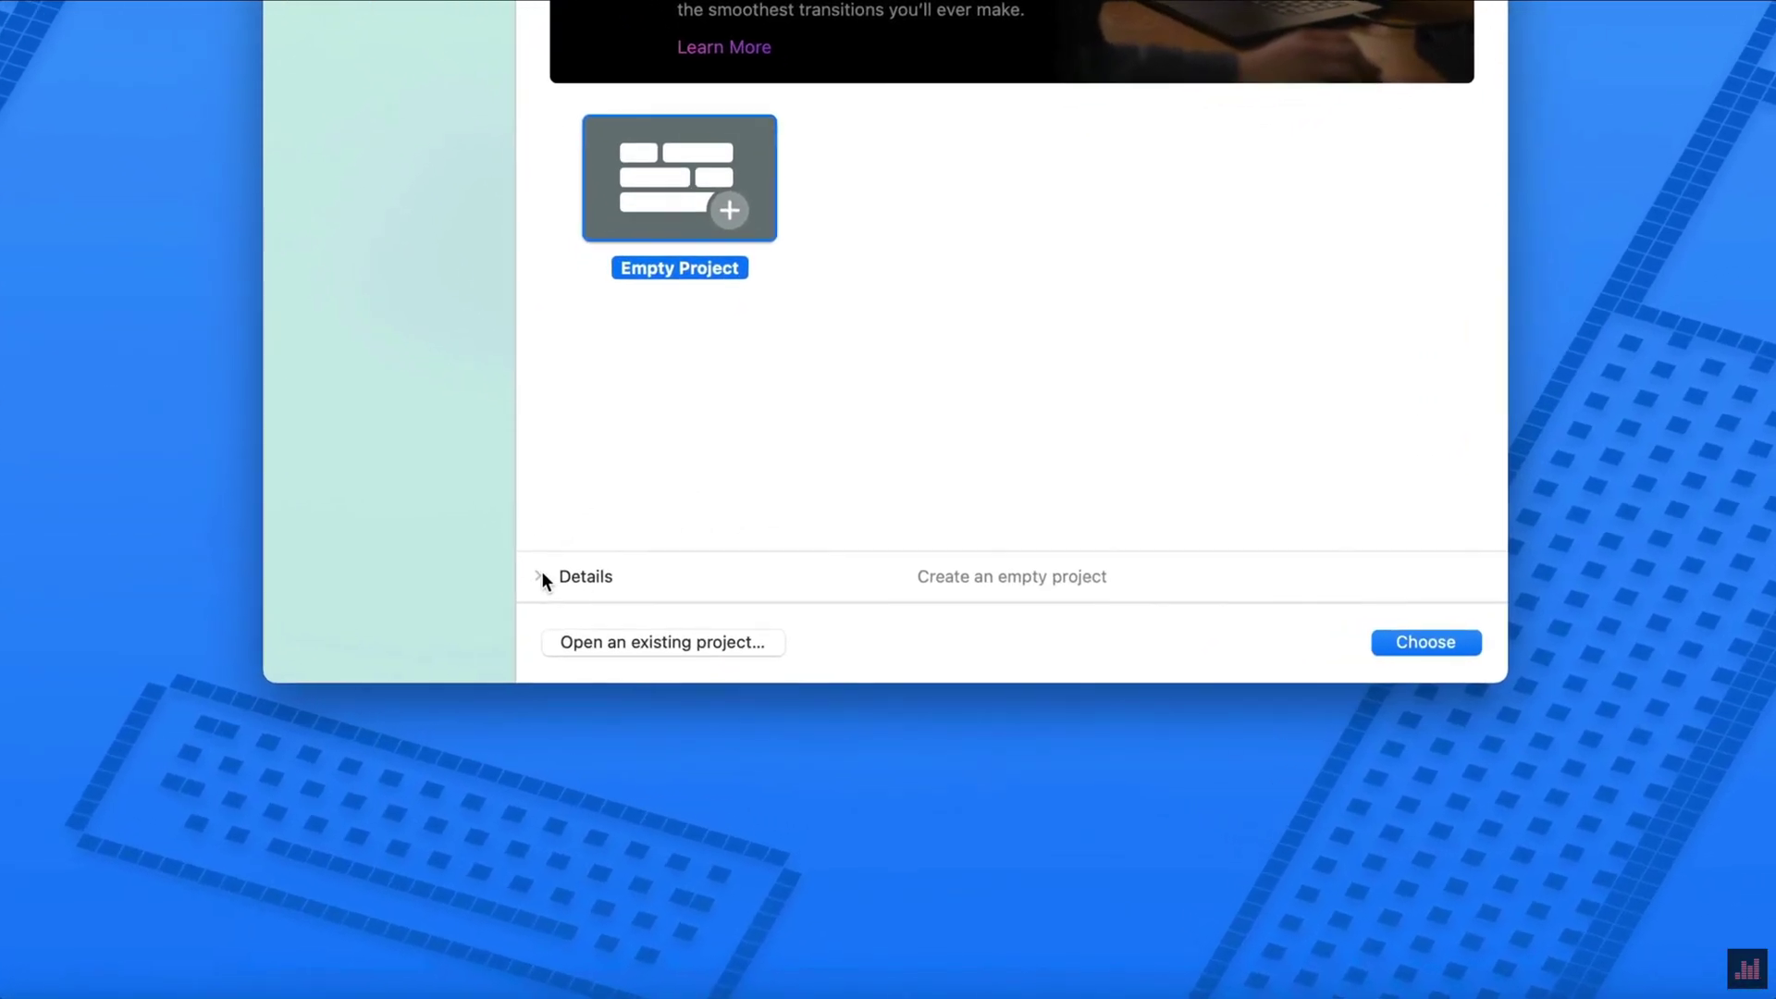
Step: Expand the Empty Project's details and enter a tempo value directly
left_click(576, 590)
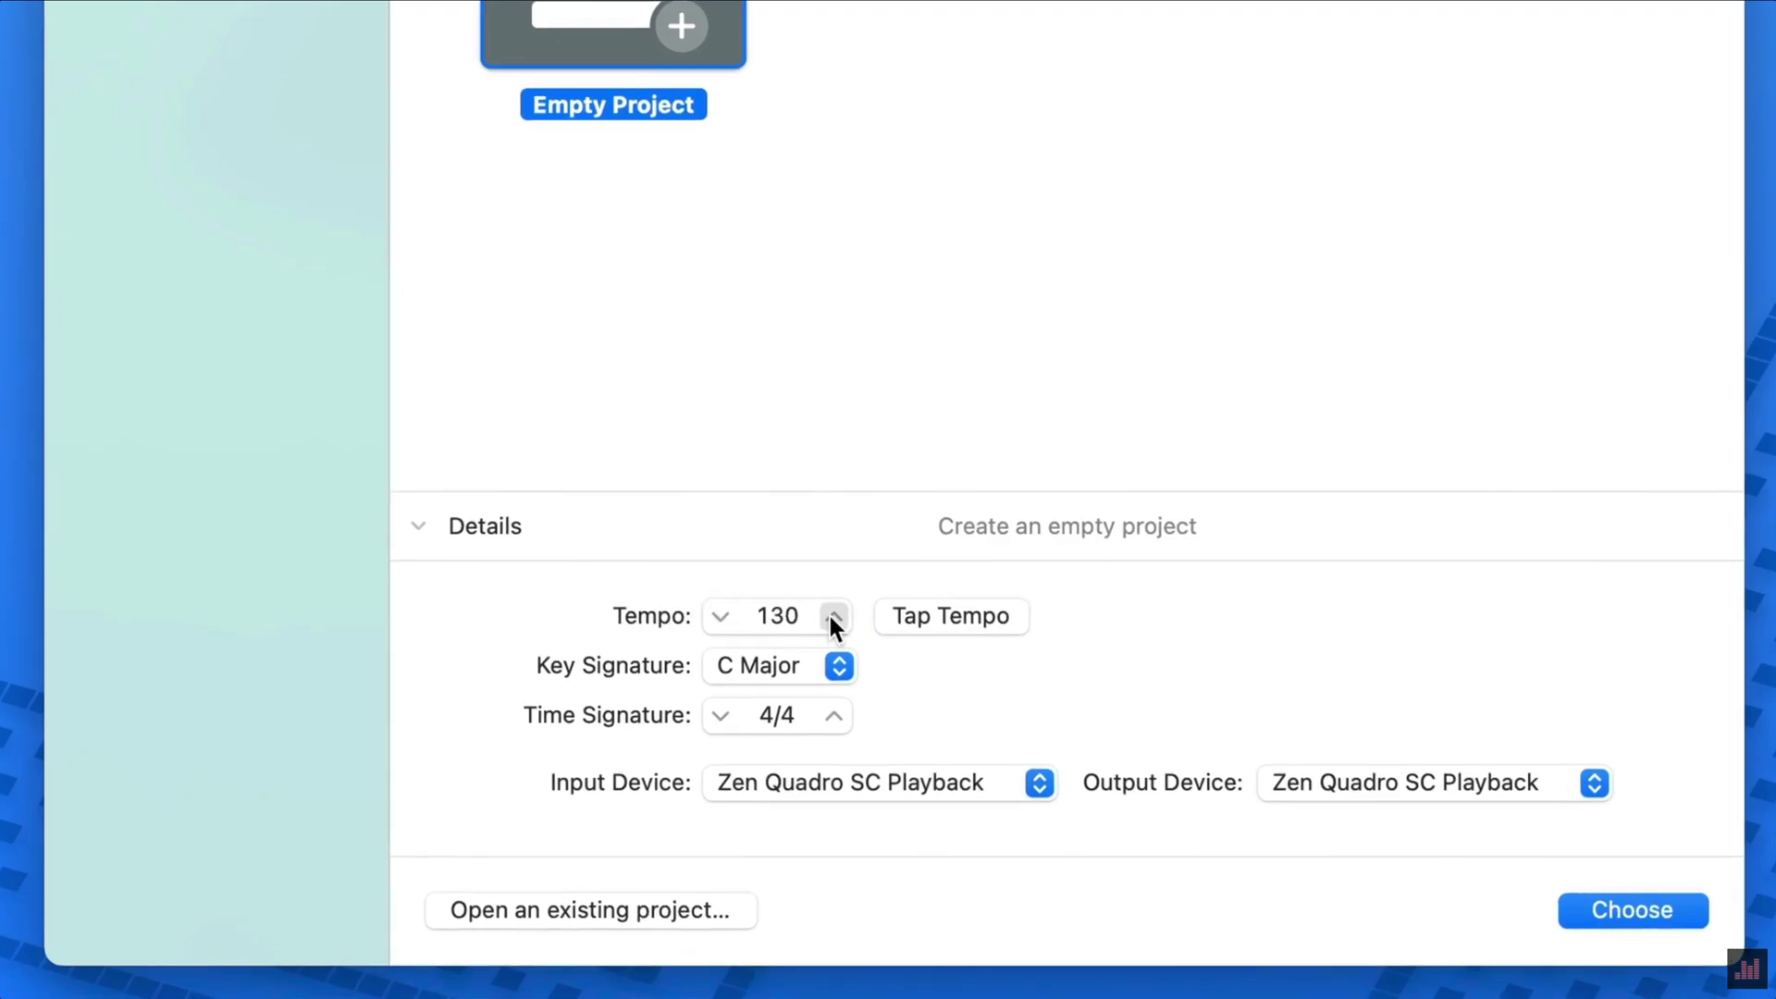
left_click(777, 615)
type("3125")
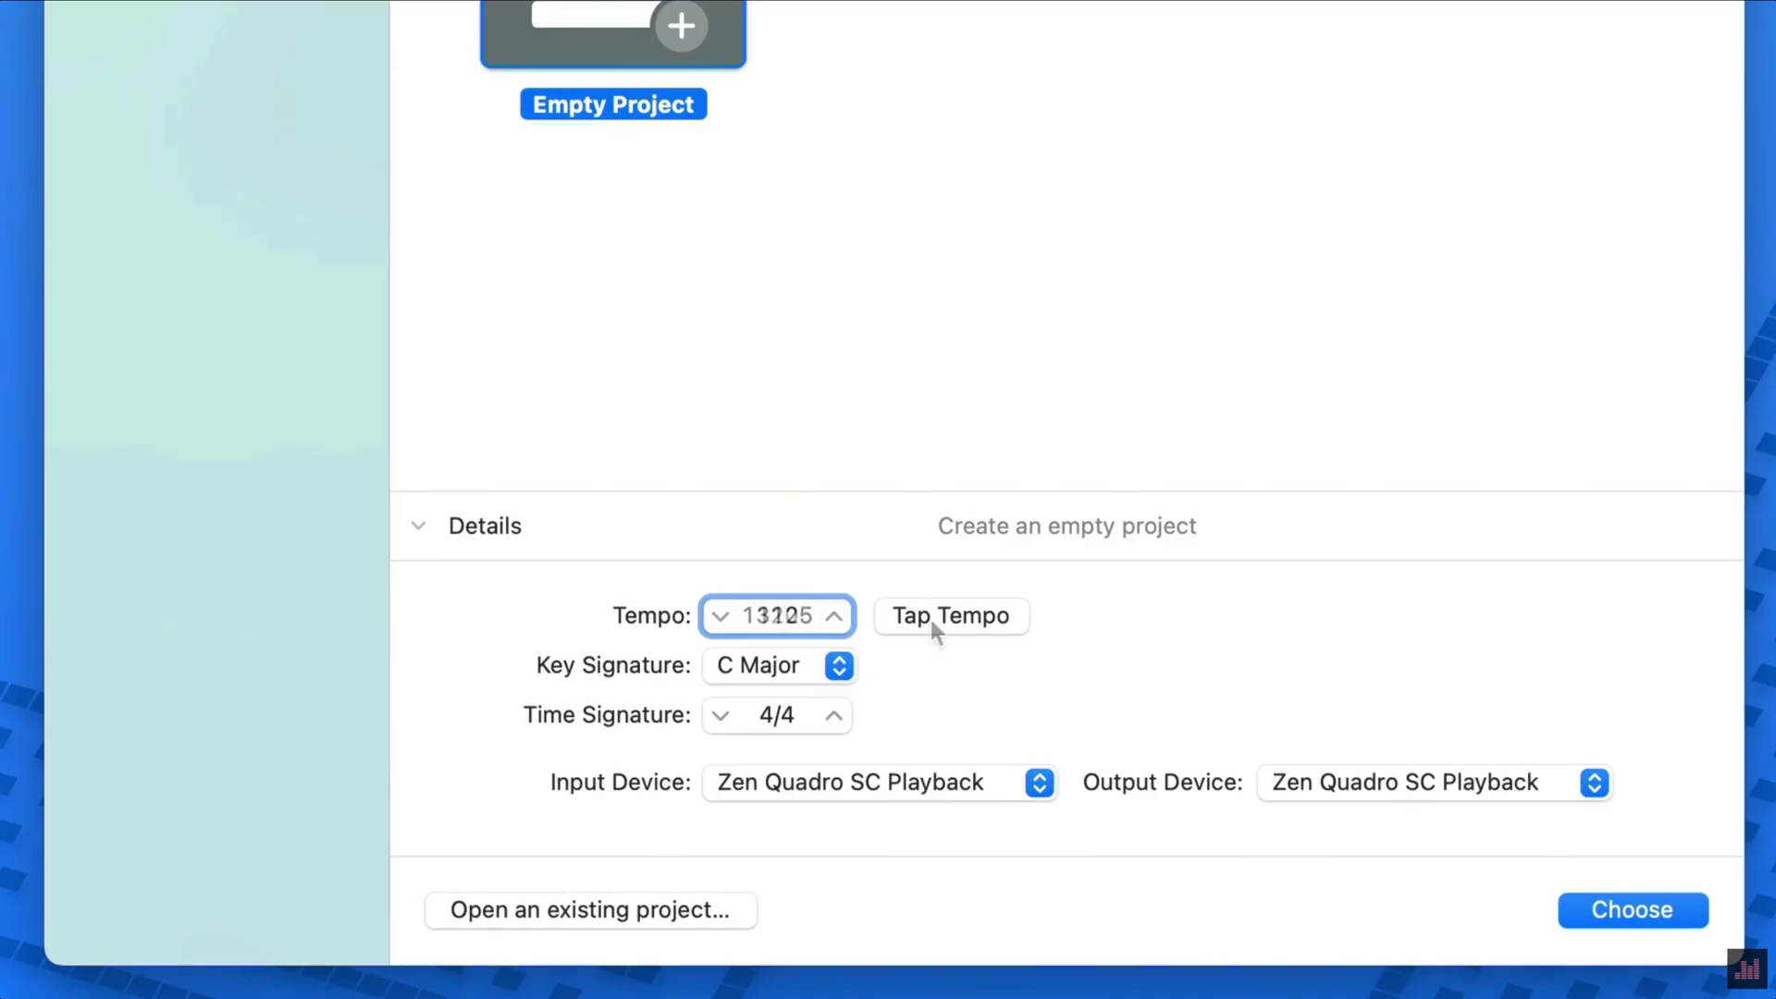
Step: Set the Empty Project's tempo to 203 with Tap Tempo
left_click(930, 621)
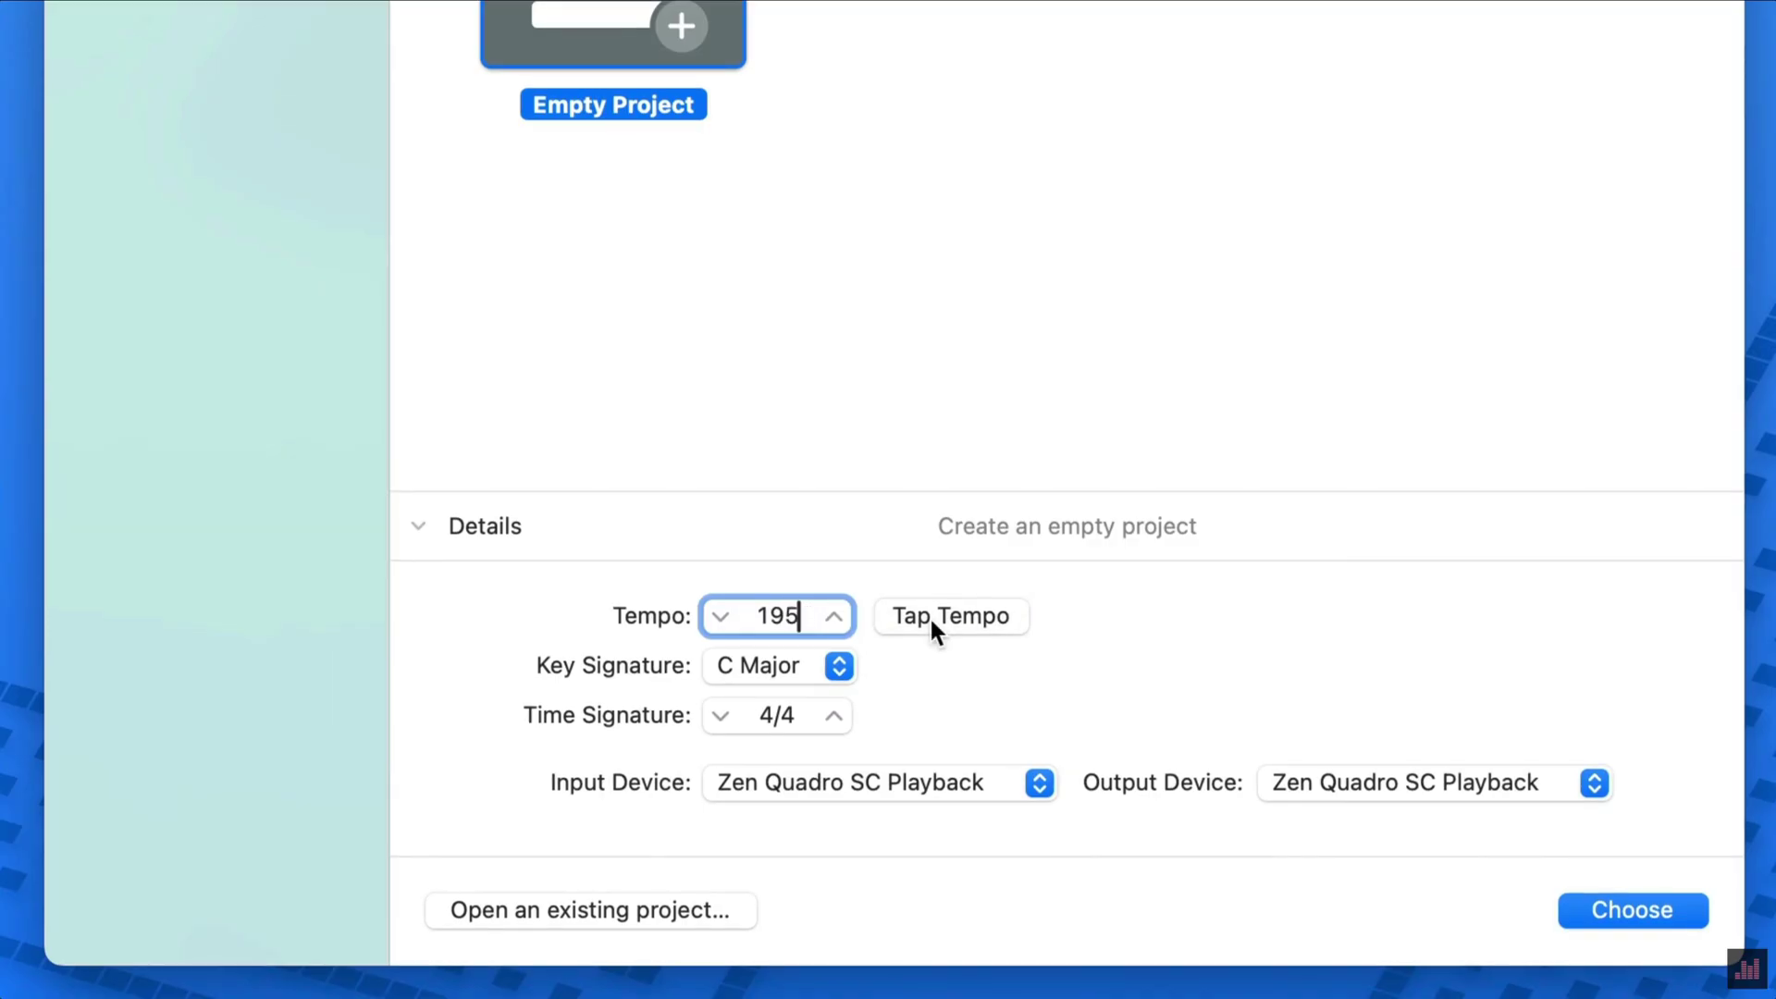
left_click(931, 621)
left_click(931, 621)
left_click(931, 620)
left_click(931, 620)
left_click(930, 619)
left_click(931, 618)
left_click(931, 618)
left_click(930, 618)
left_click(929, 617)
left_click(930, 617)
left_click(928, 616)
left_click(929, 616)
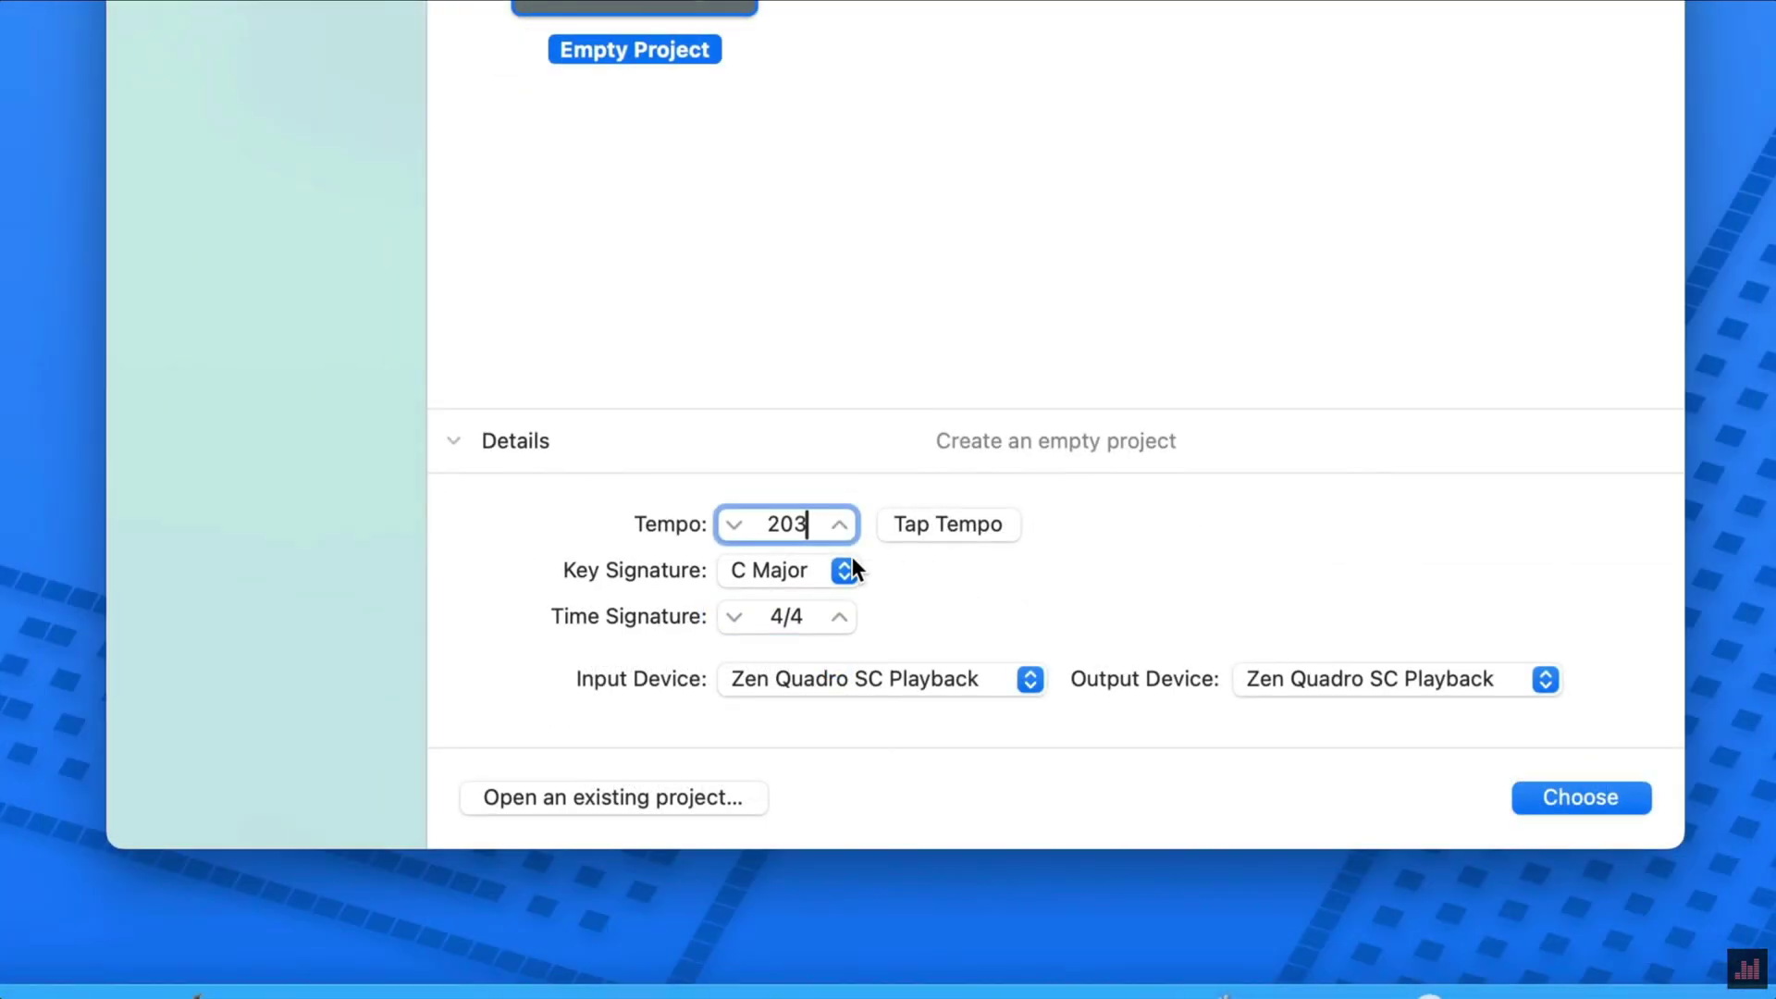
Step: Look through the major and minor key signature choices, keeping C Major
left_click(845, 570)
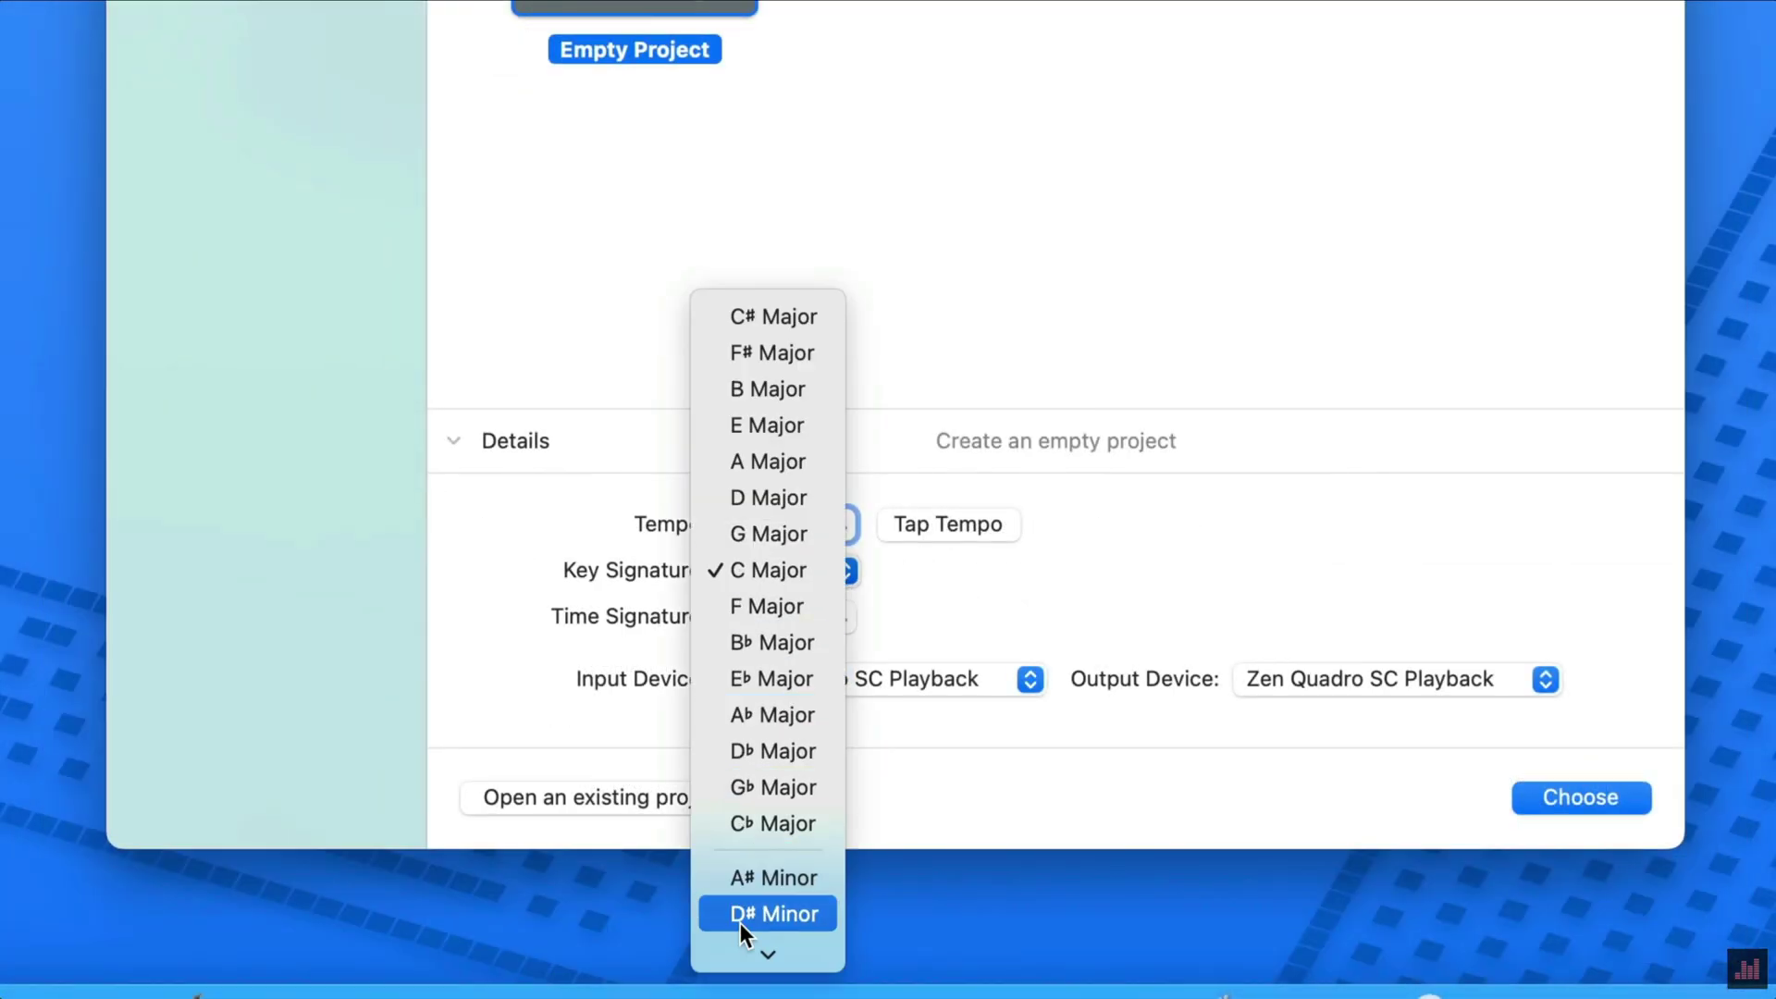
mouse_move(736, 970)
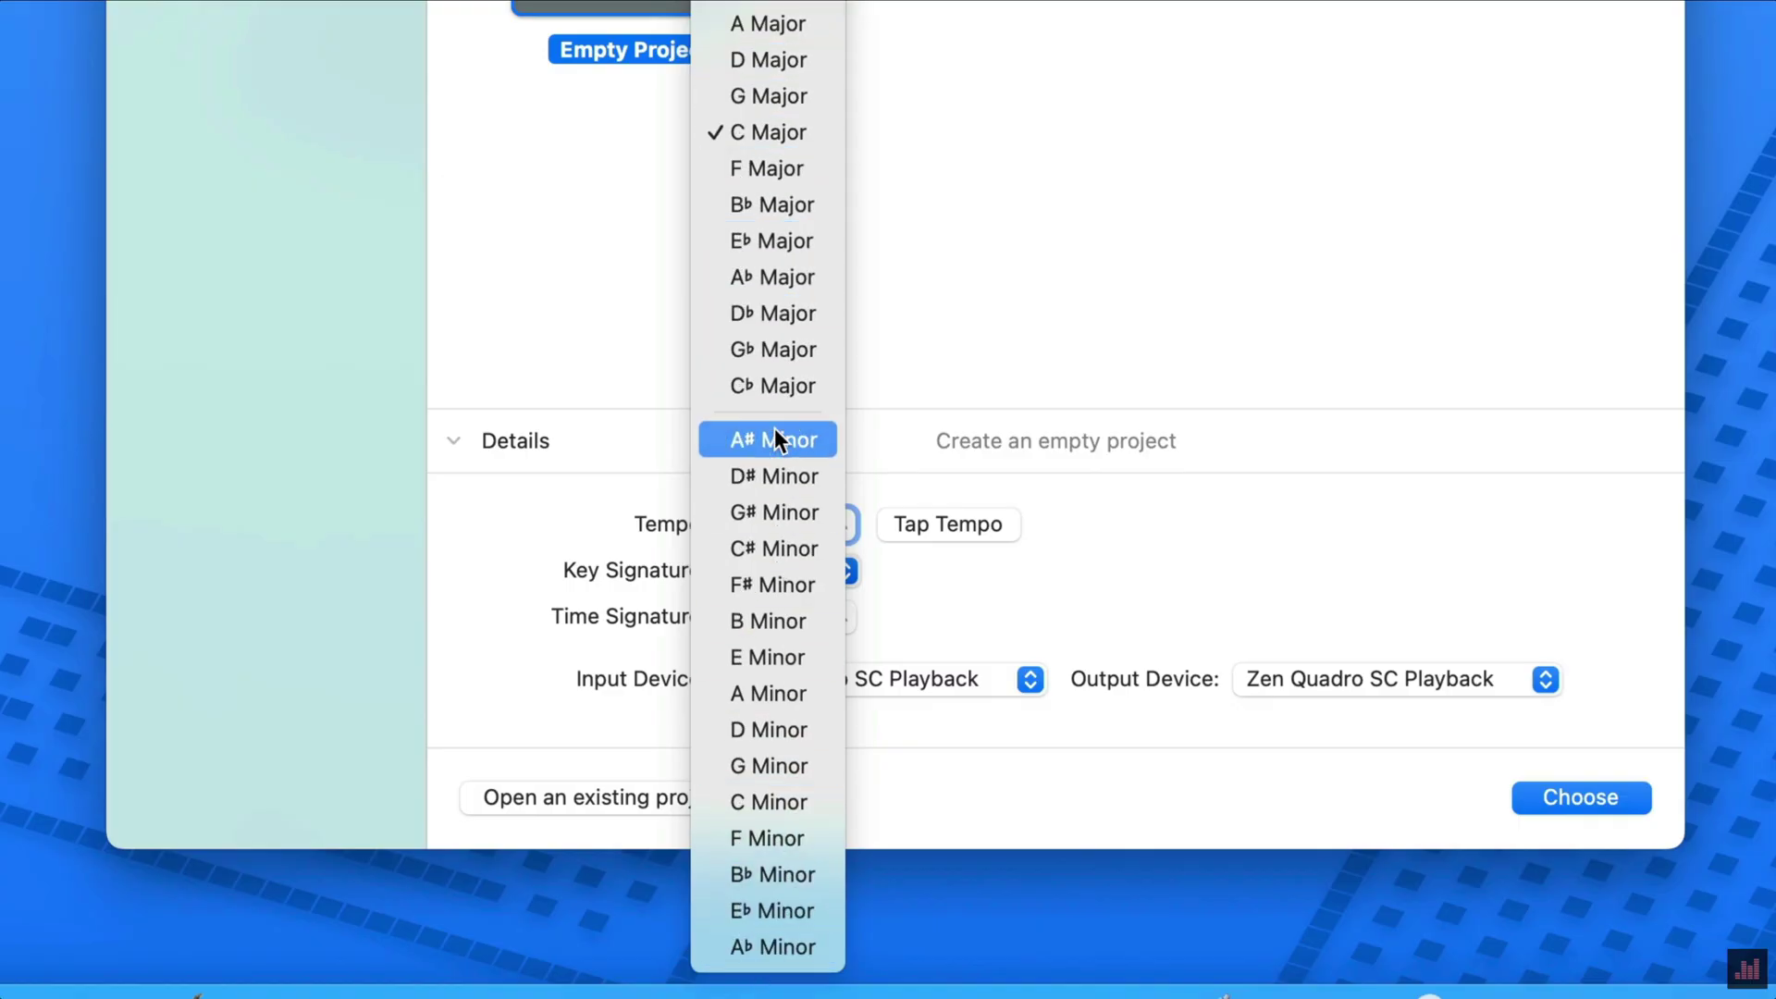
left_click(916, 629)
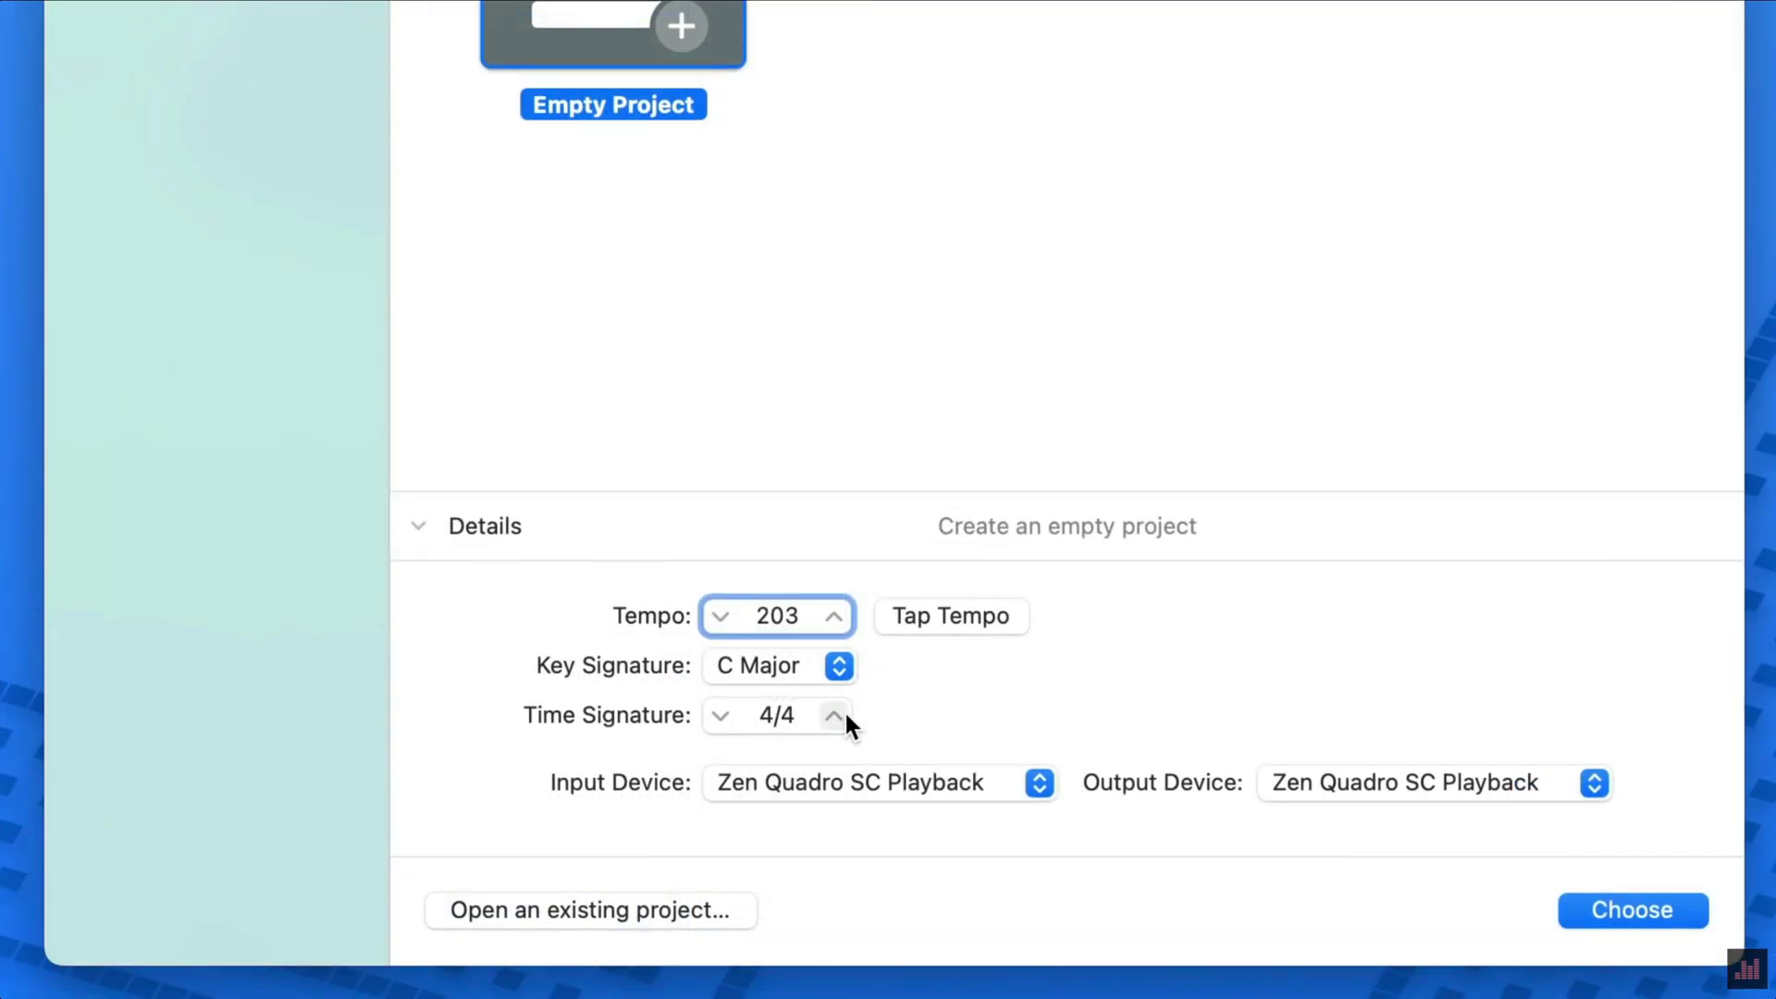
Step: Set the time signature to 3/4 and check the available input devices, keeping Zen Quadro SC Playback
left_click(844, 614)
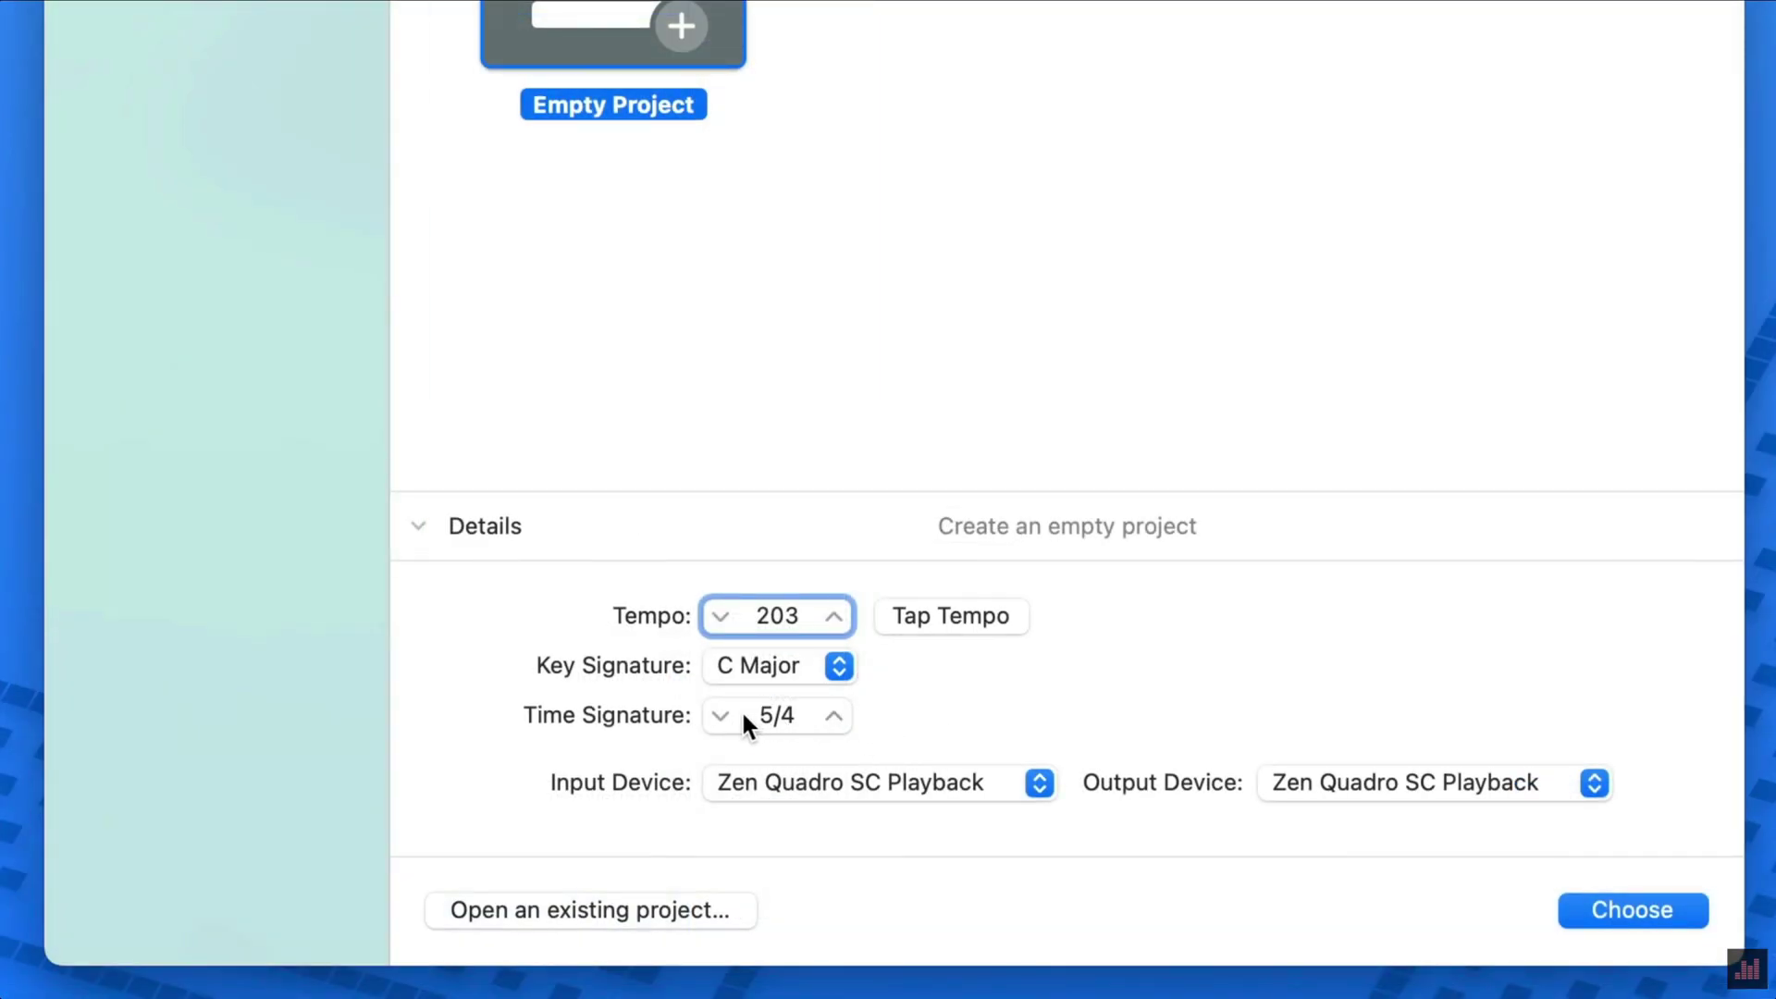
left_click(719, 717)
left_click(720, 717)
left_click(835, 717)
left_click(840, 717)
left_click(840, 717)
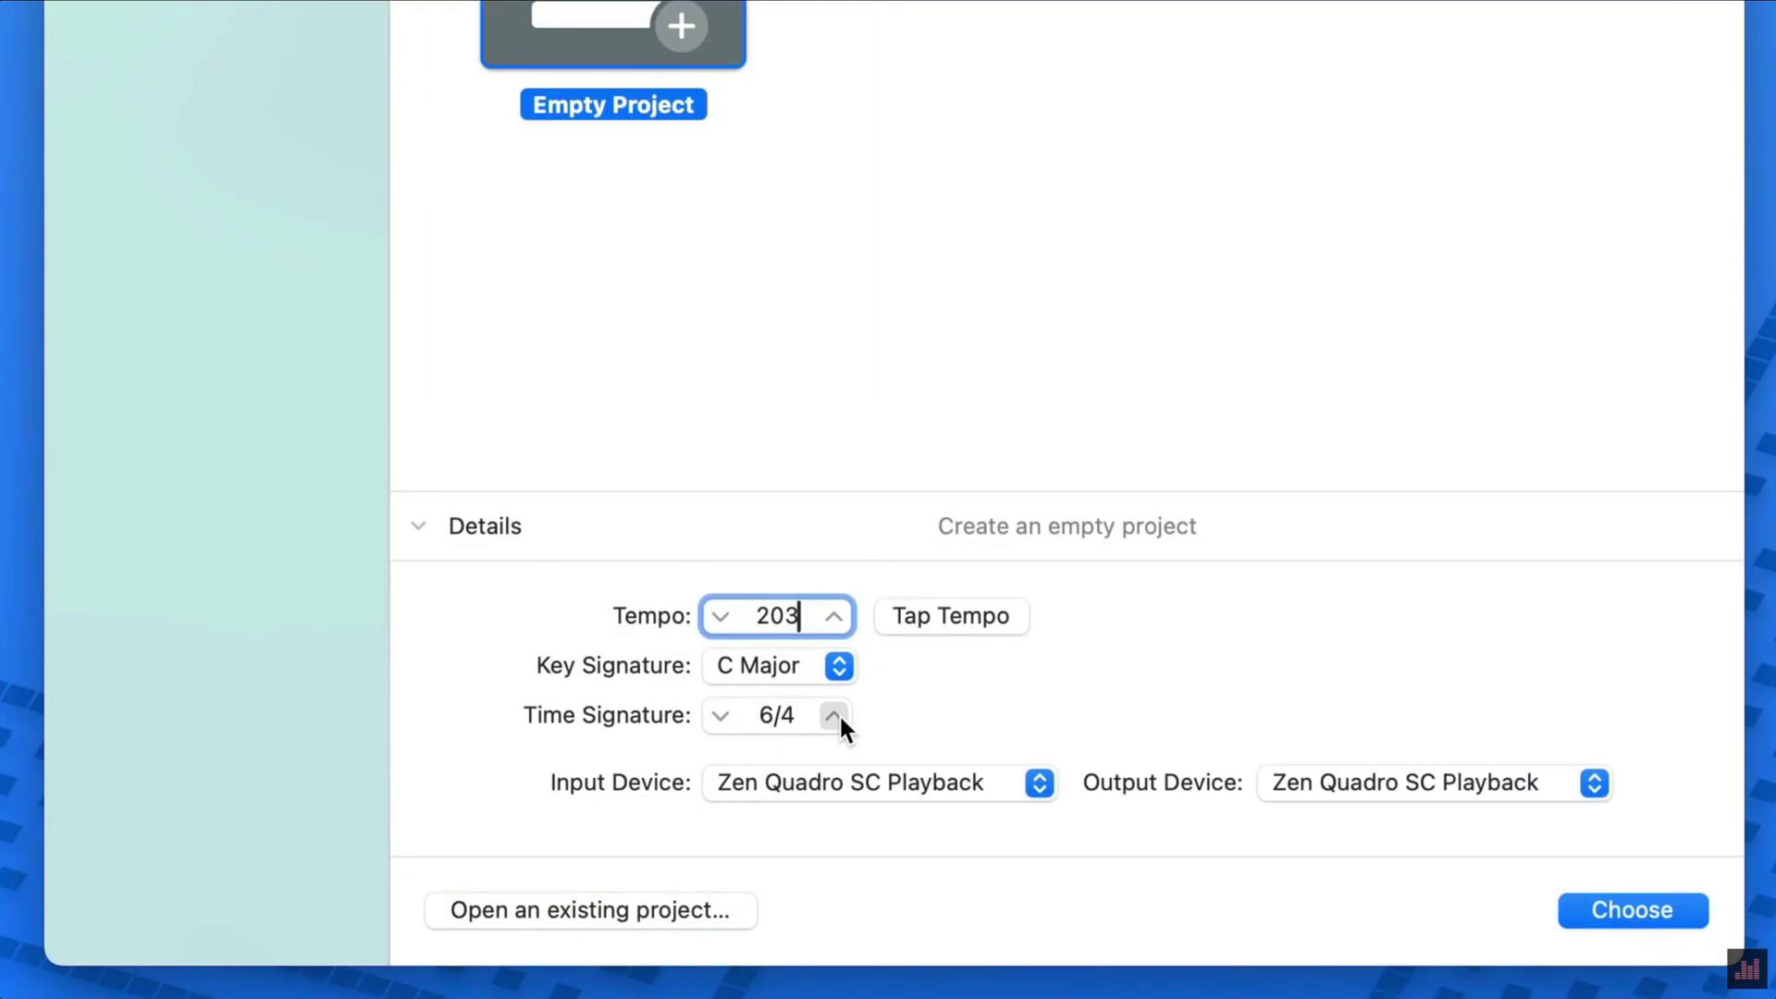
left_click(729, 716)
left_click(729, 716)
left_click(781, 713)
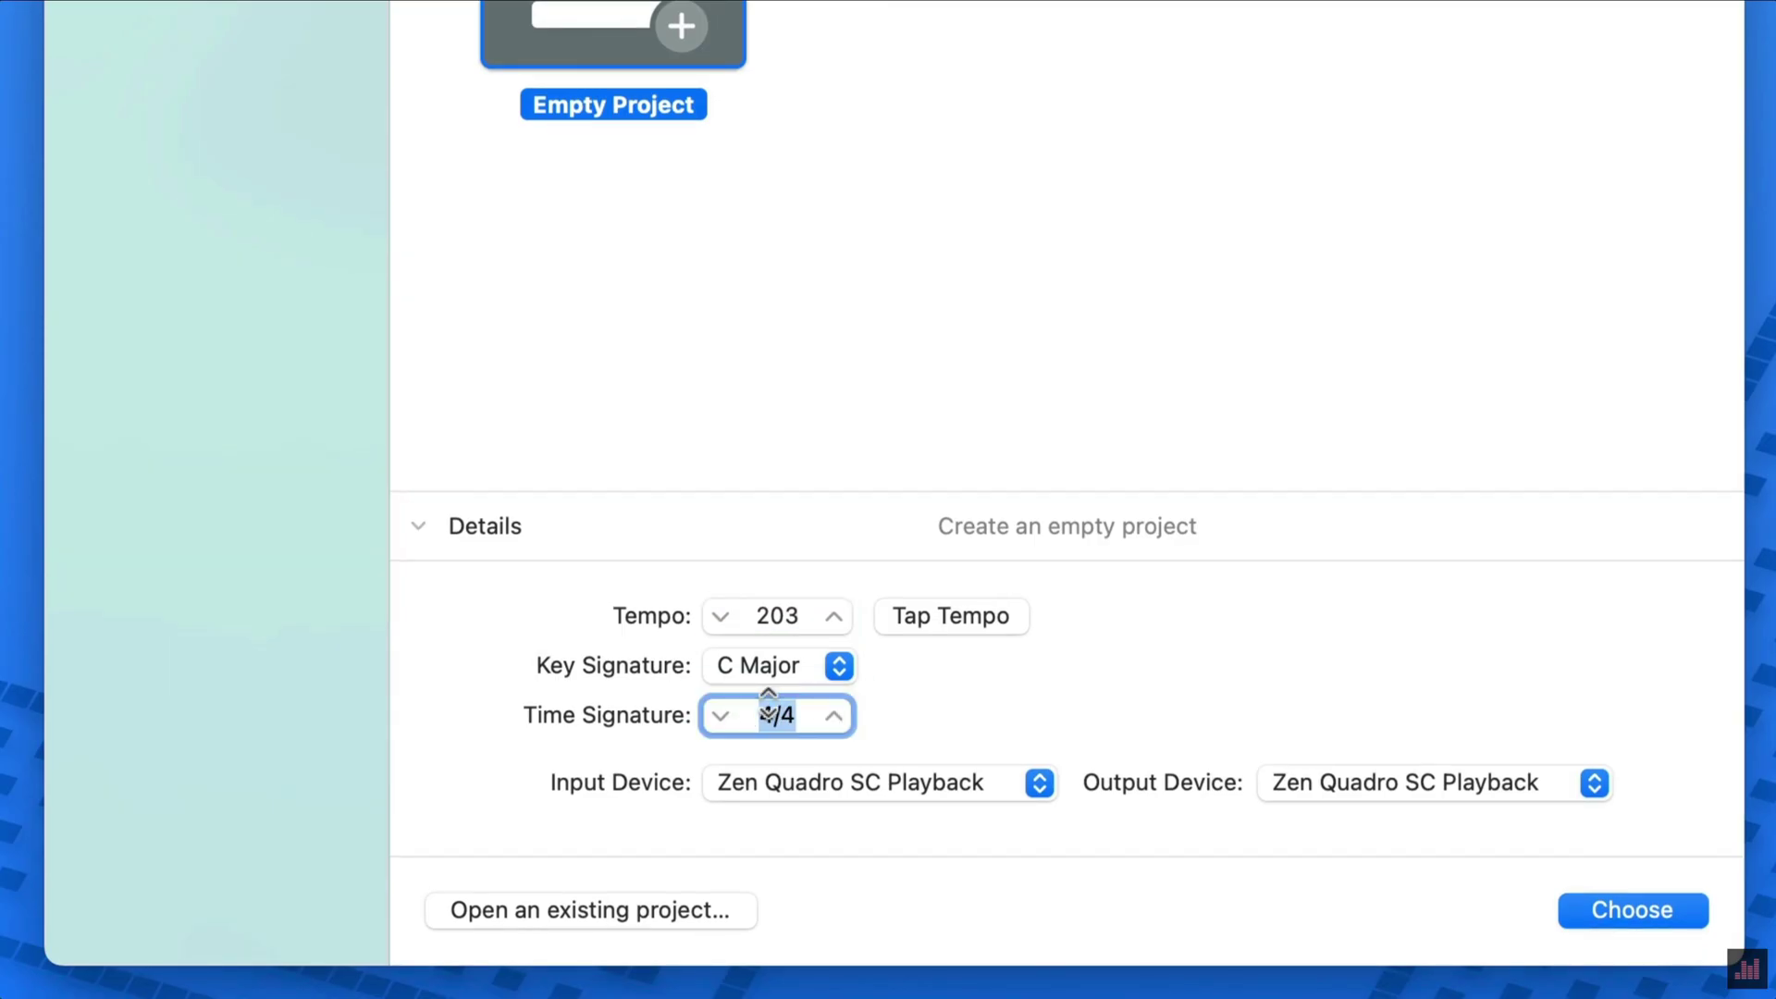
left_click(1043, 784)
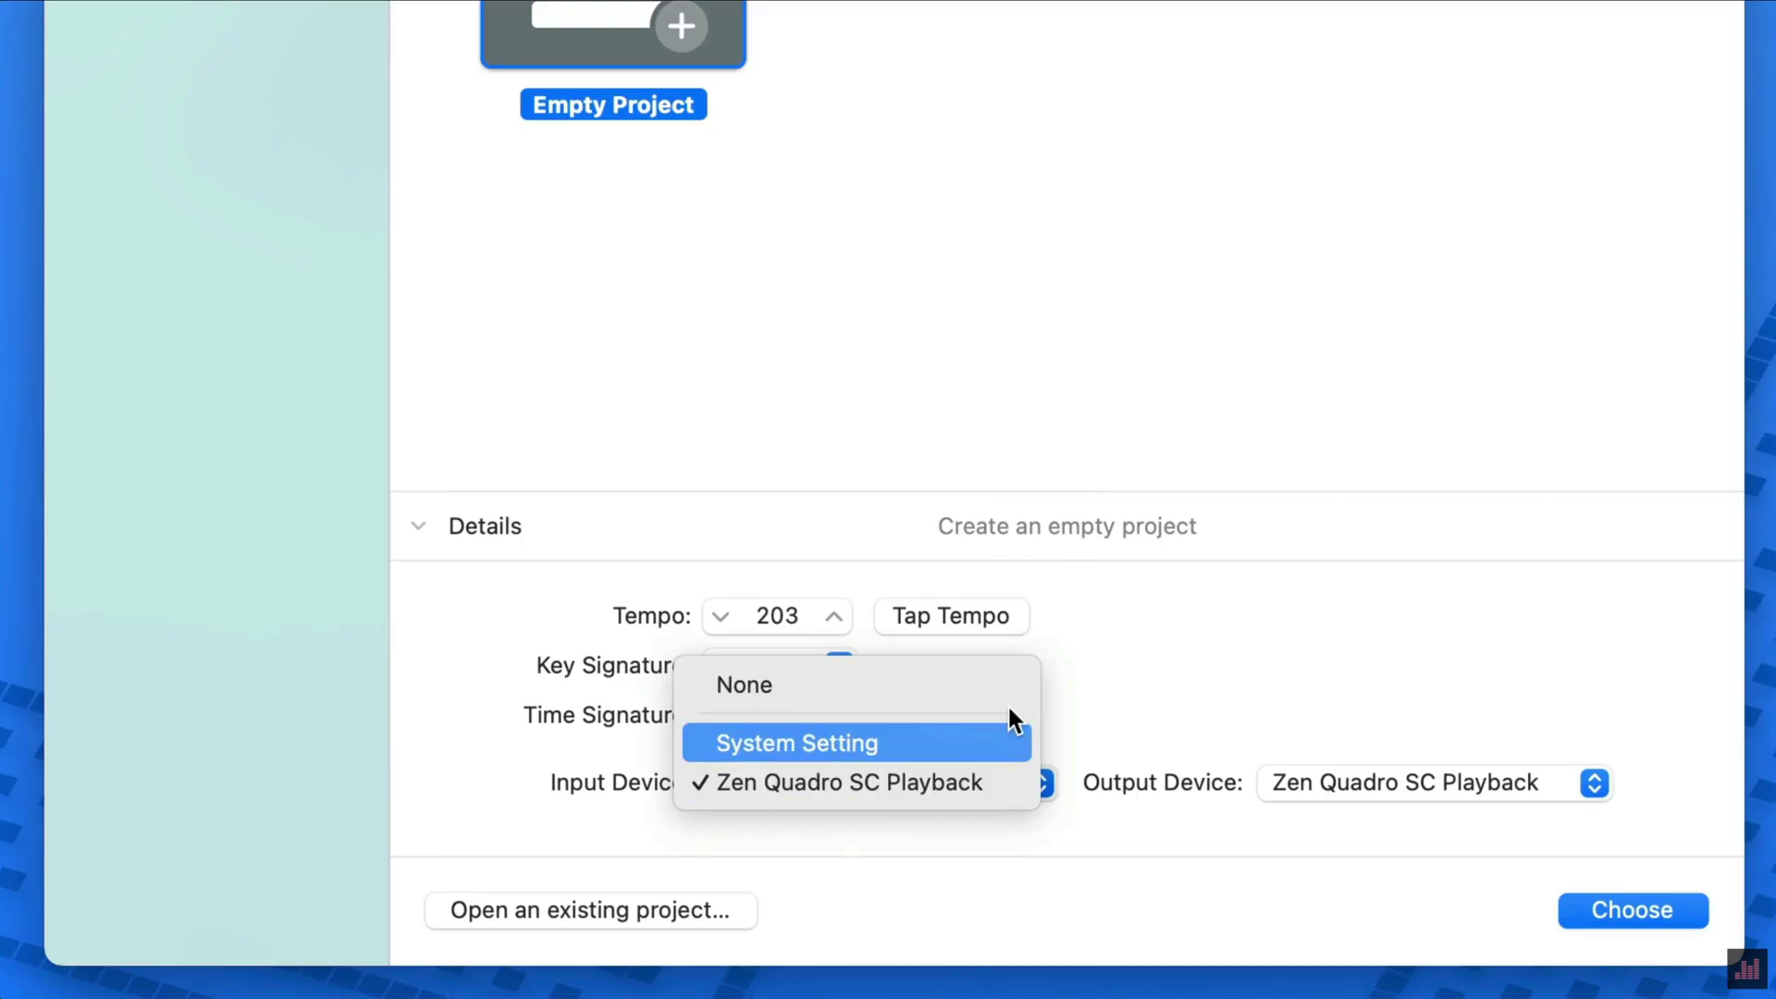
left_click(1289, 713)
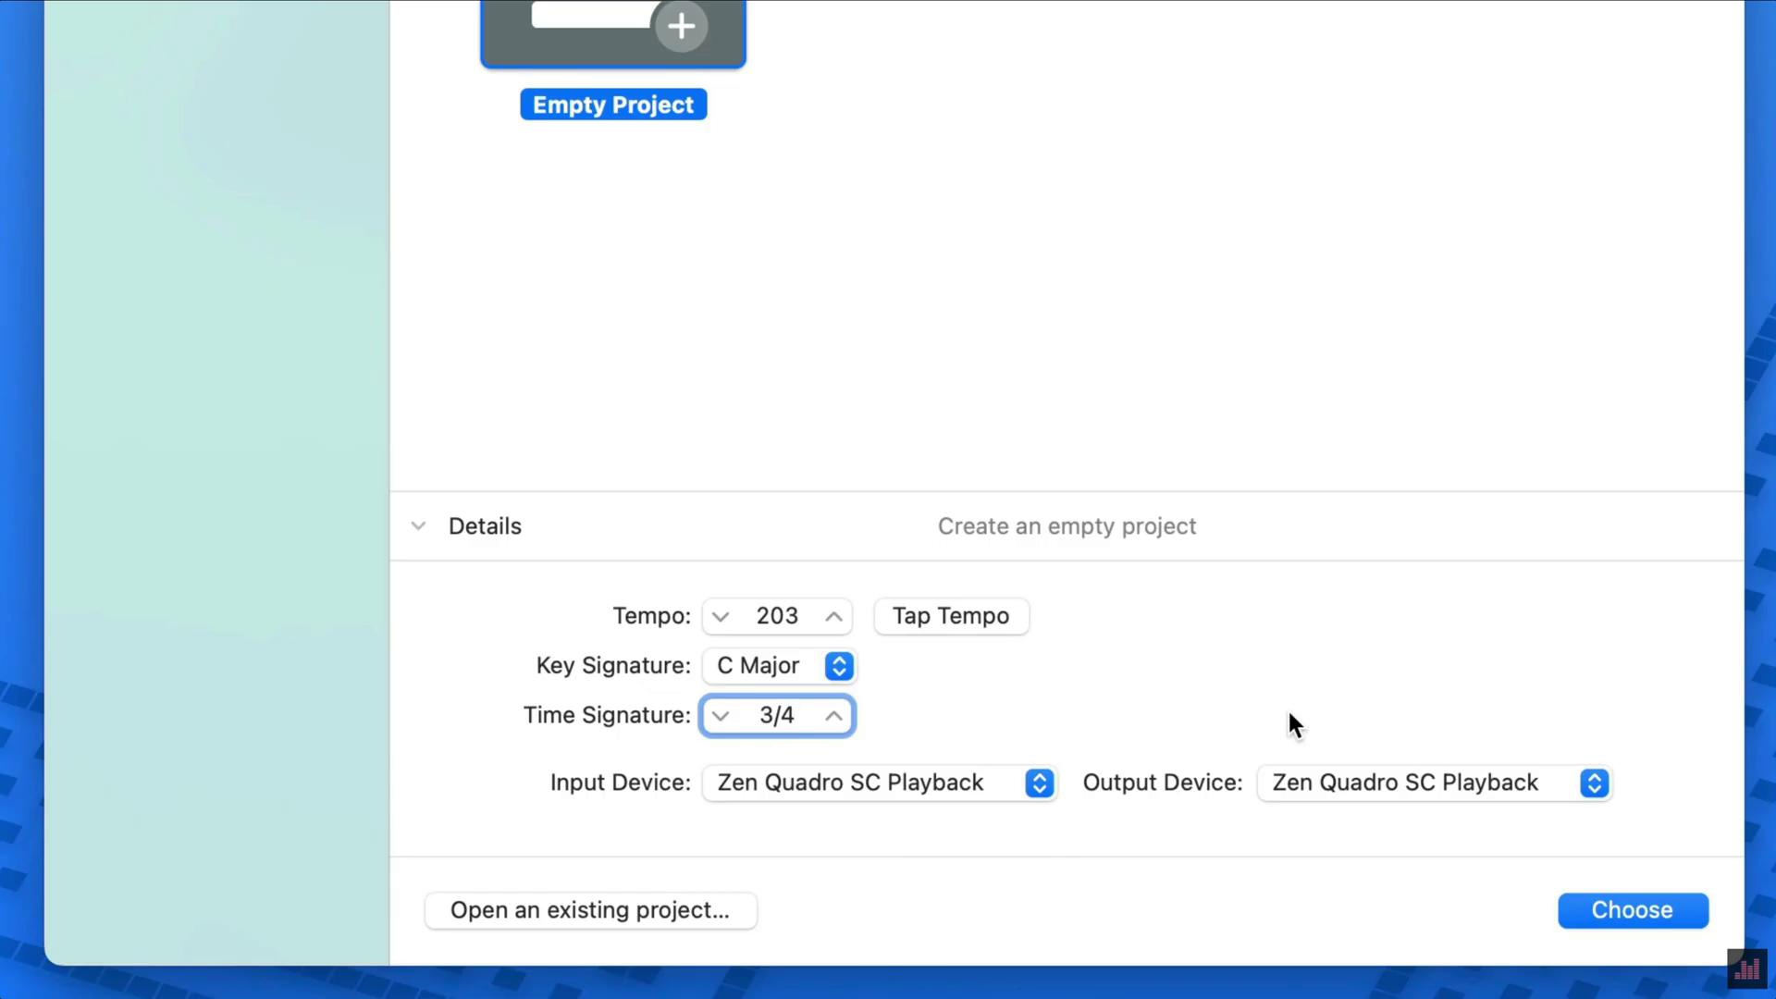
Step: Check the available output devices for the new project
left_click(1595, 784)
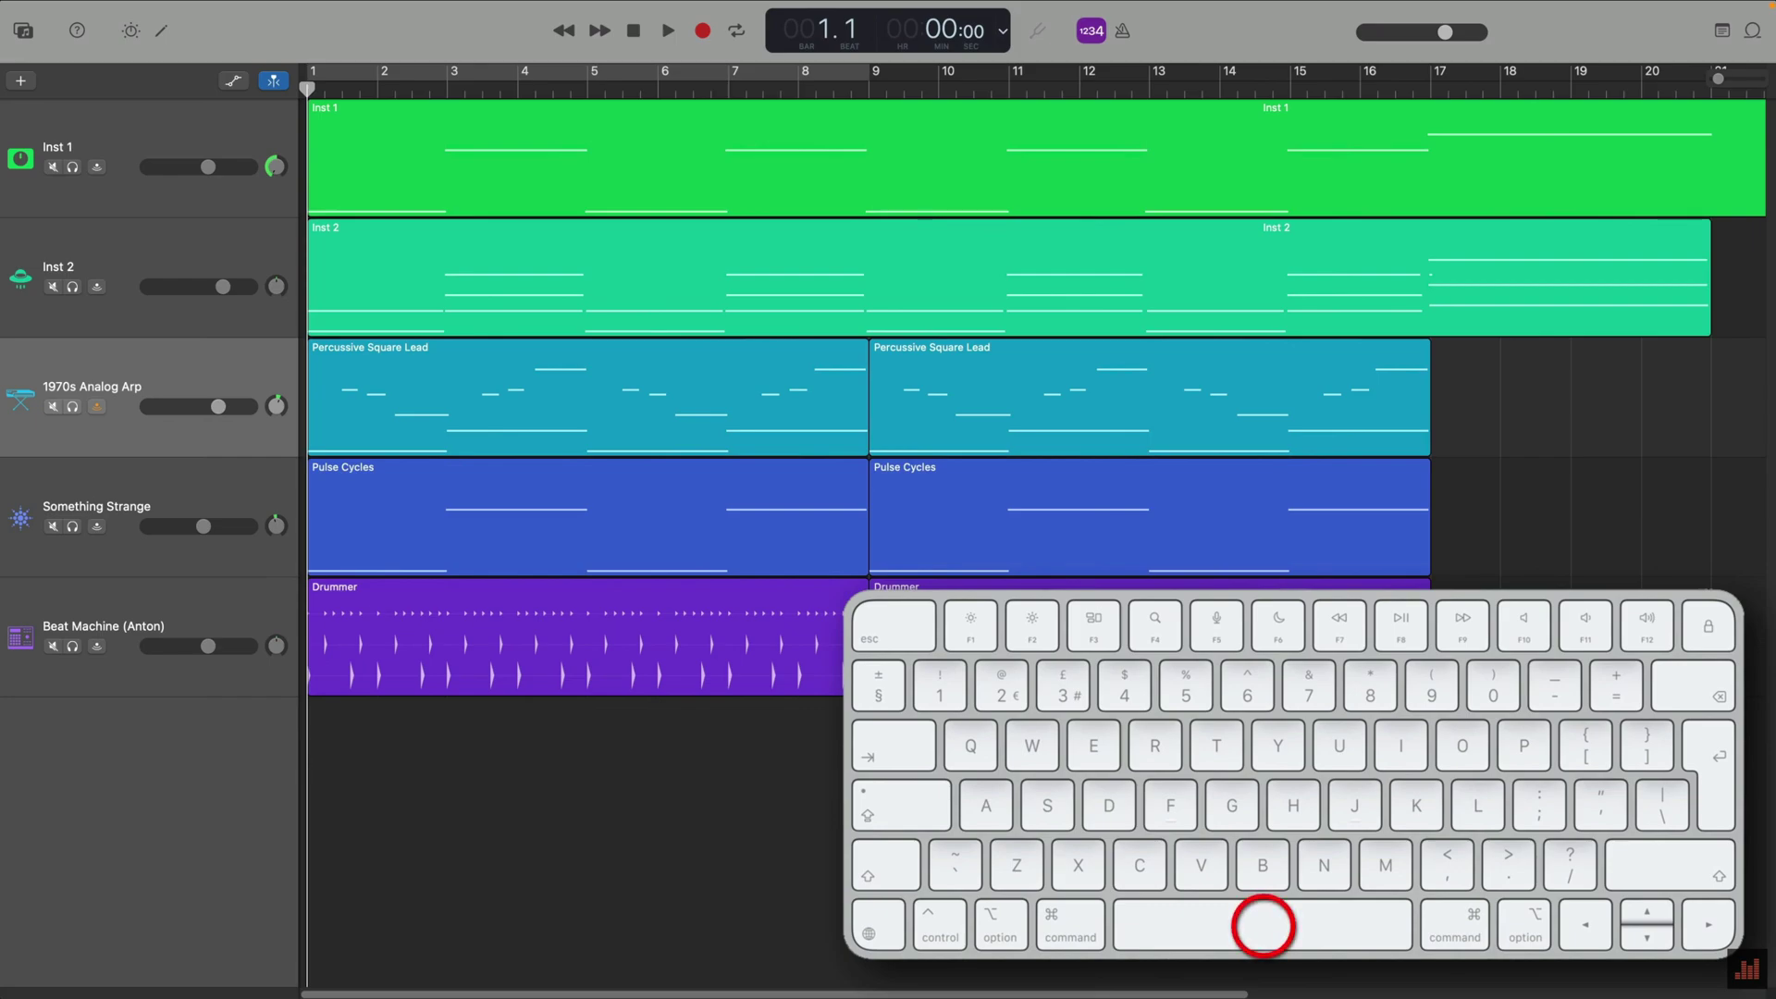
Step: Play the project from the beginning, pause it during bar 3 and resume playback
key("space")
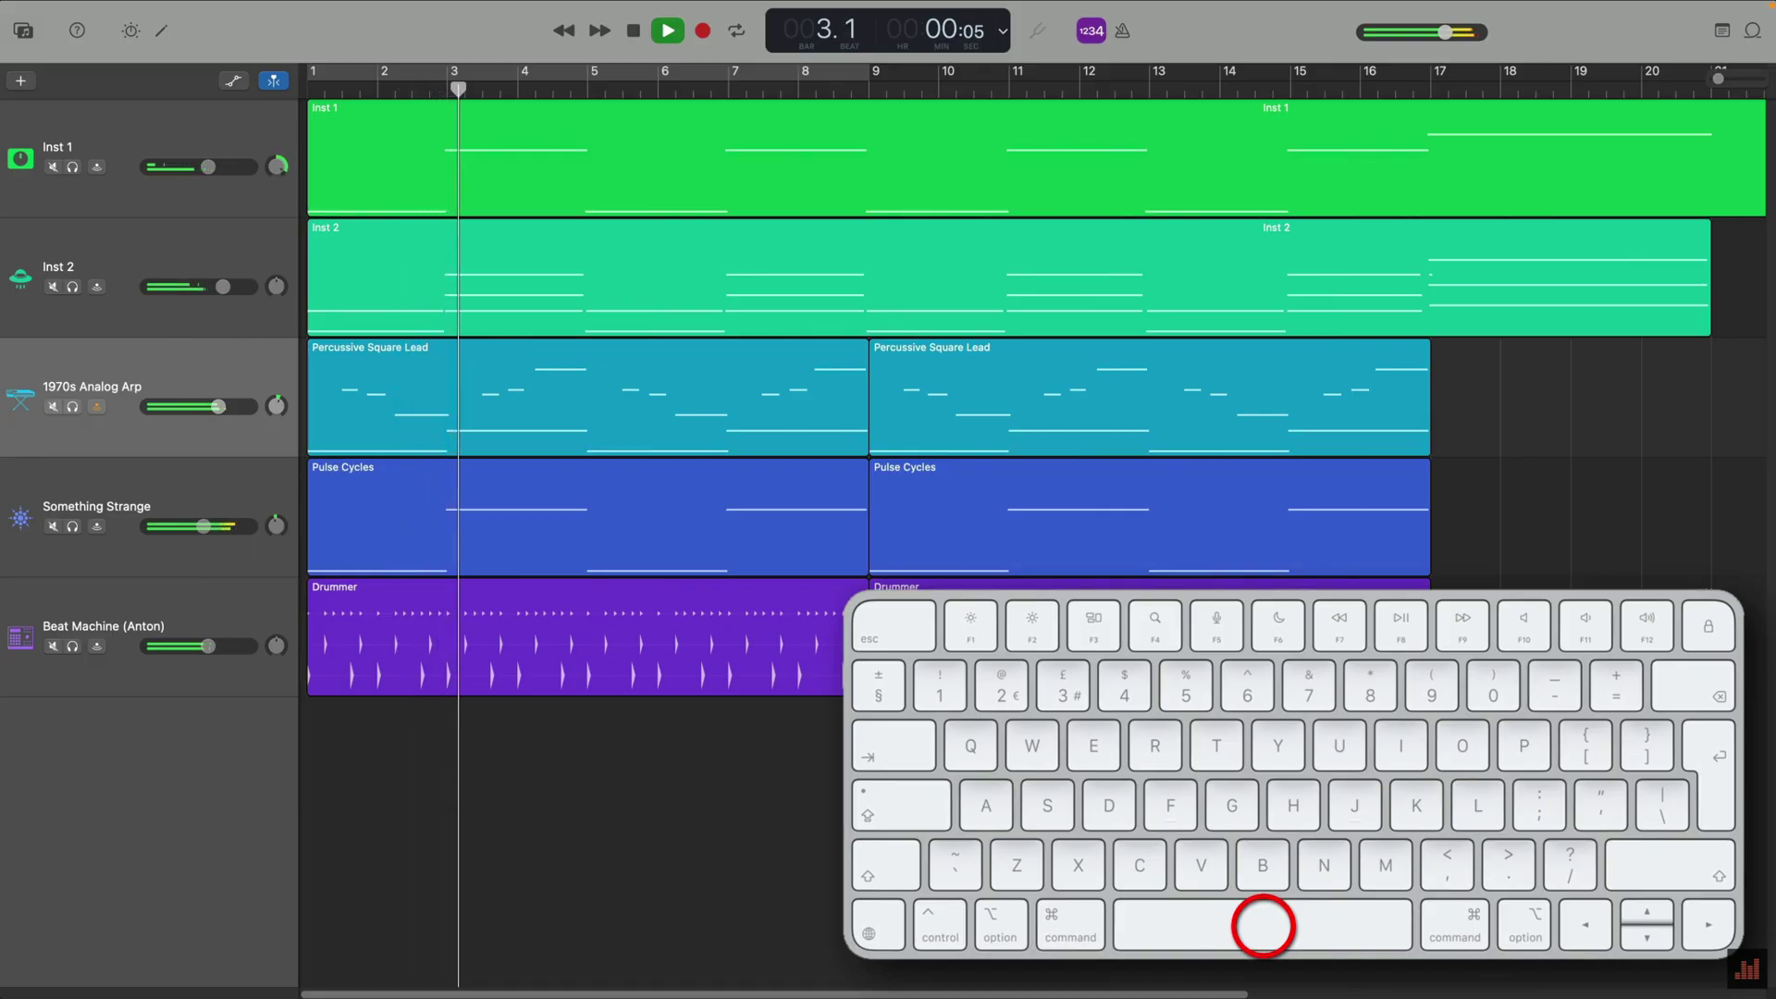
key("space")
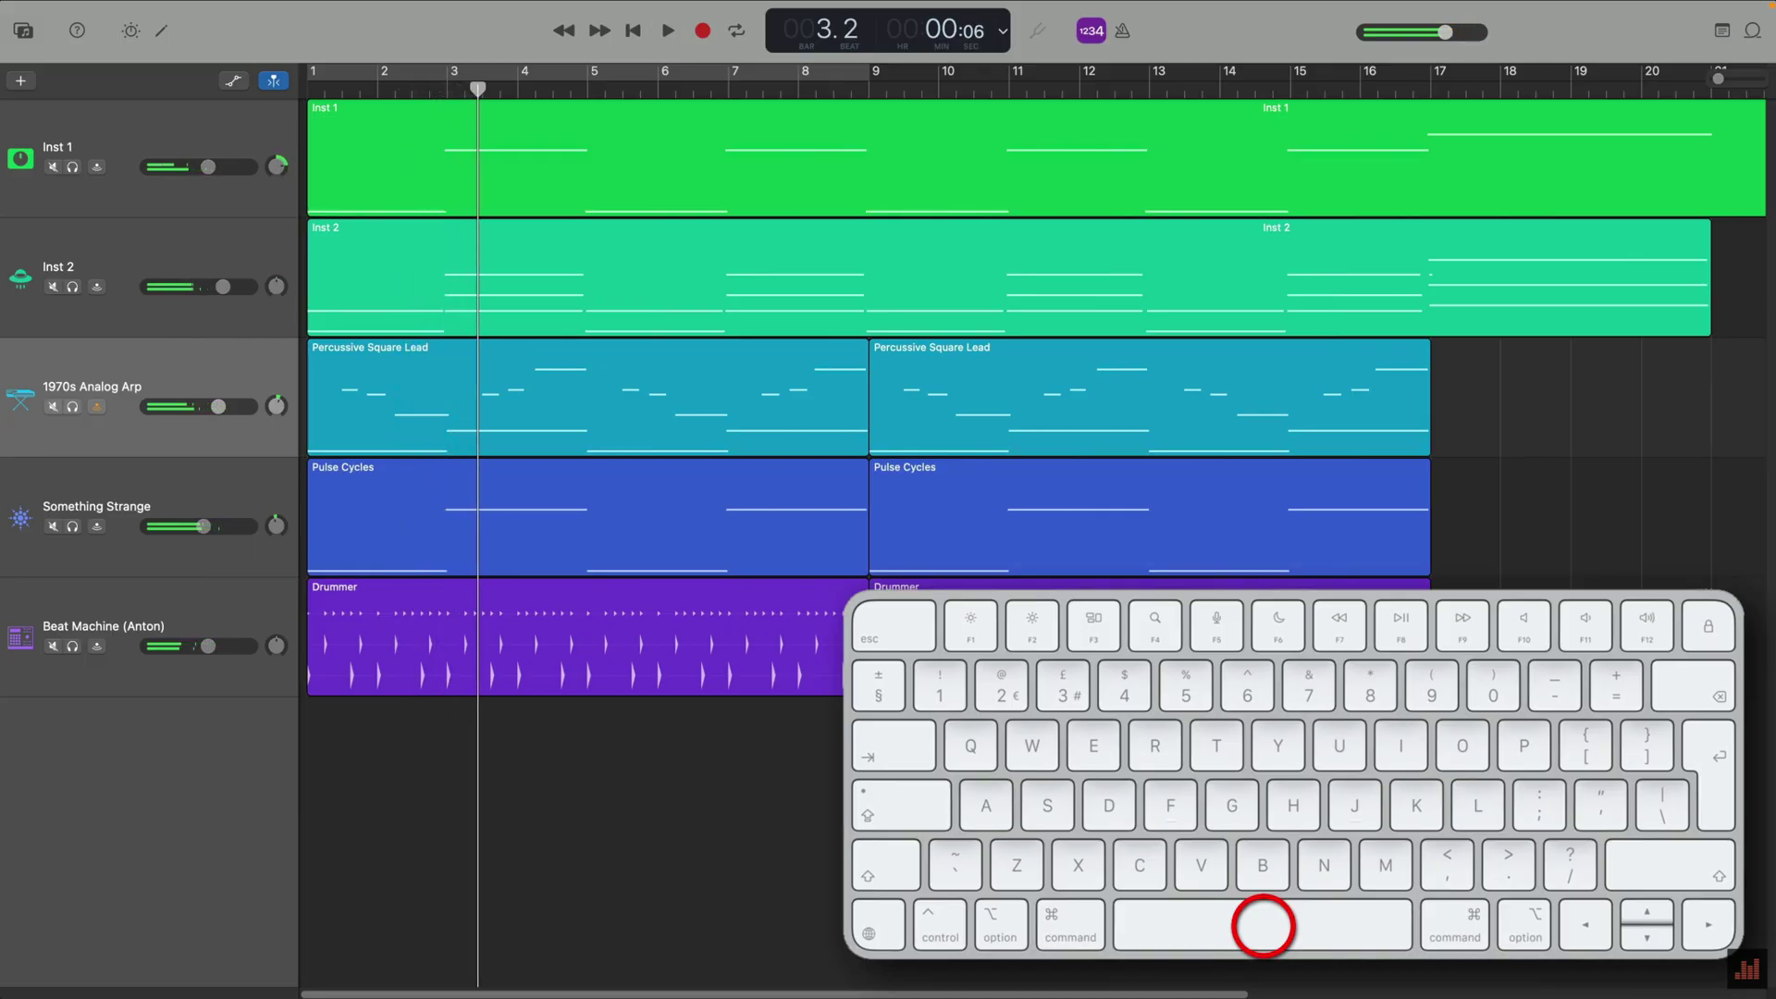
key("space")
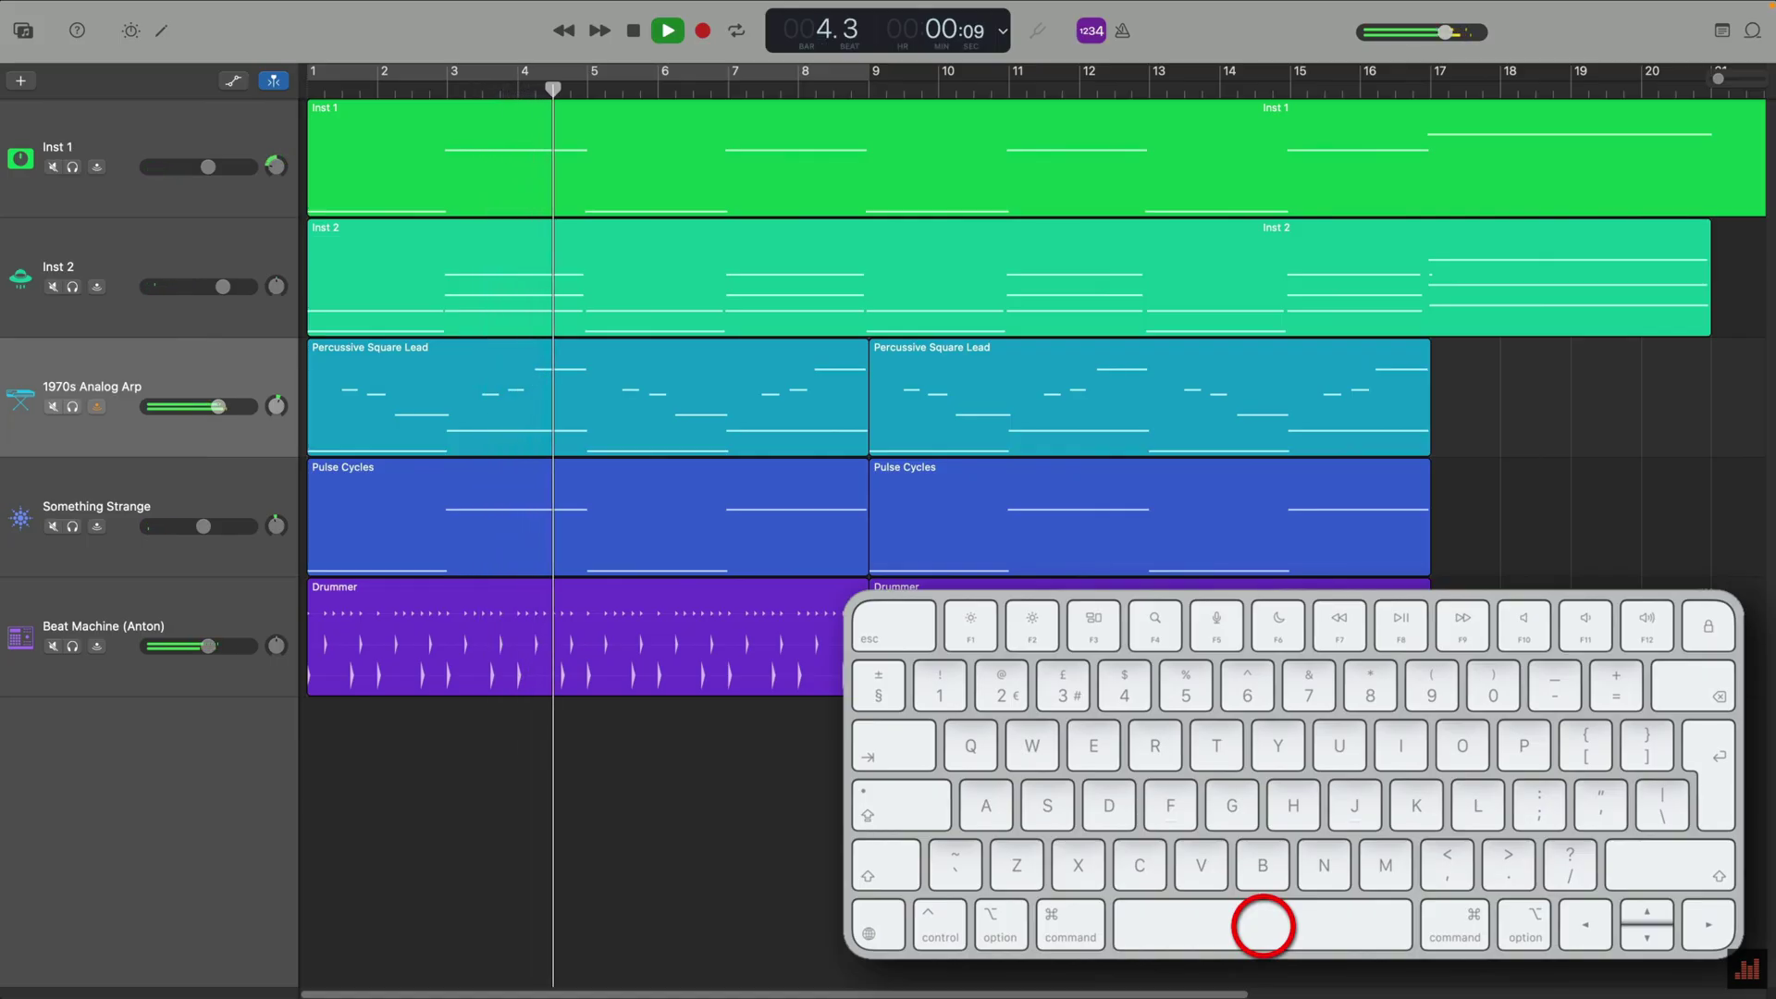
Step: Return the playhead to the start of the project from its positions further along the timeline
key("Return")
key("Return")
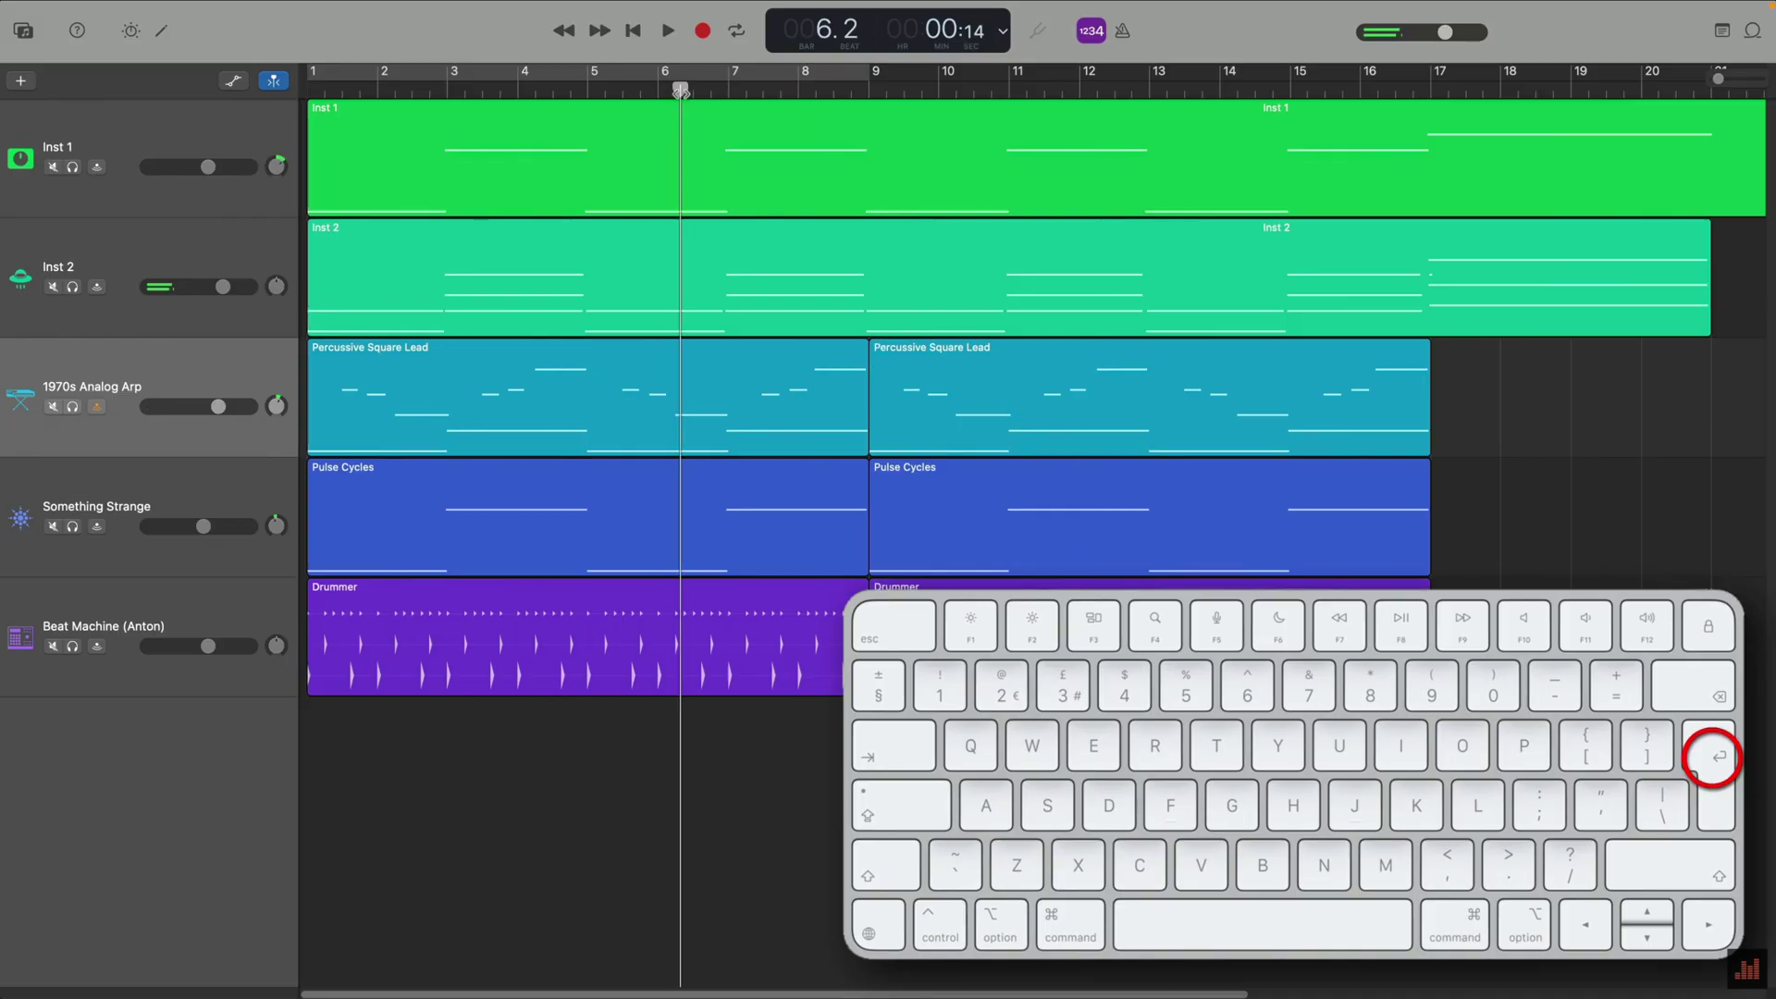
key("Return")
key("Return")
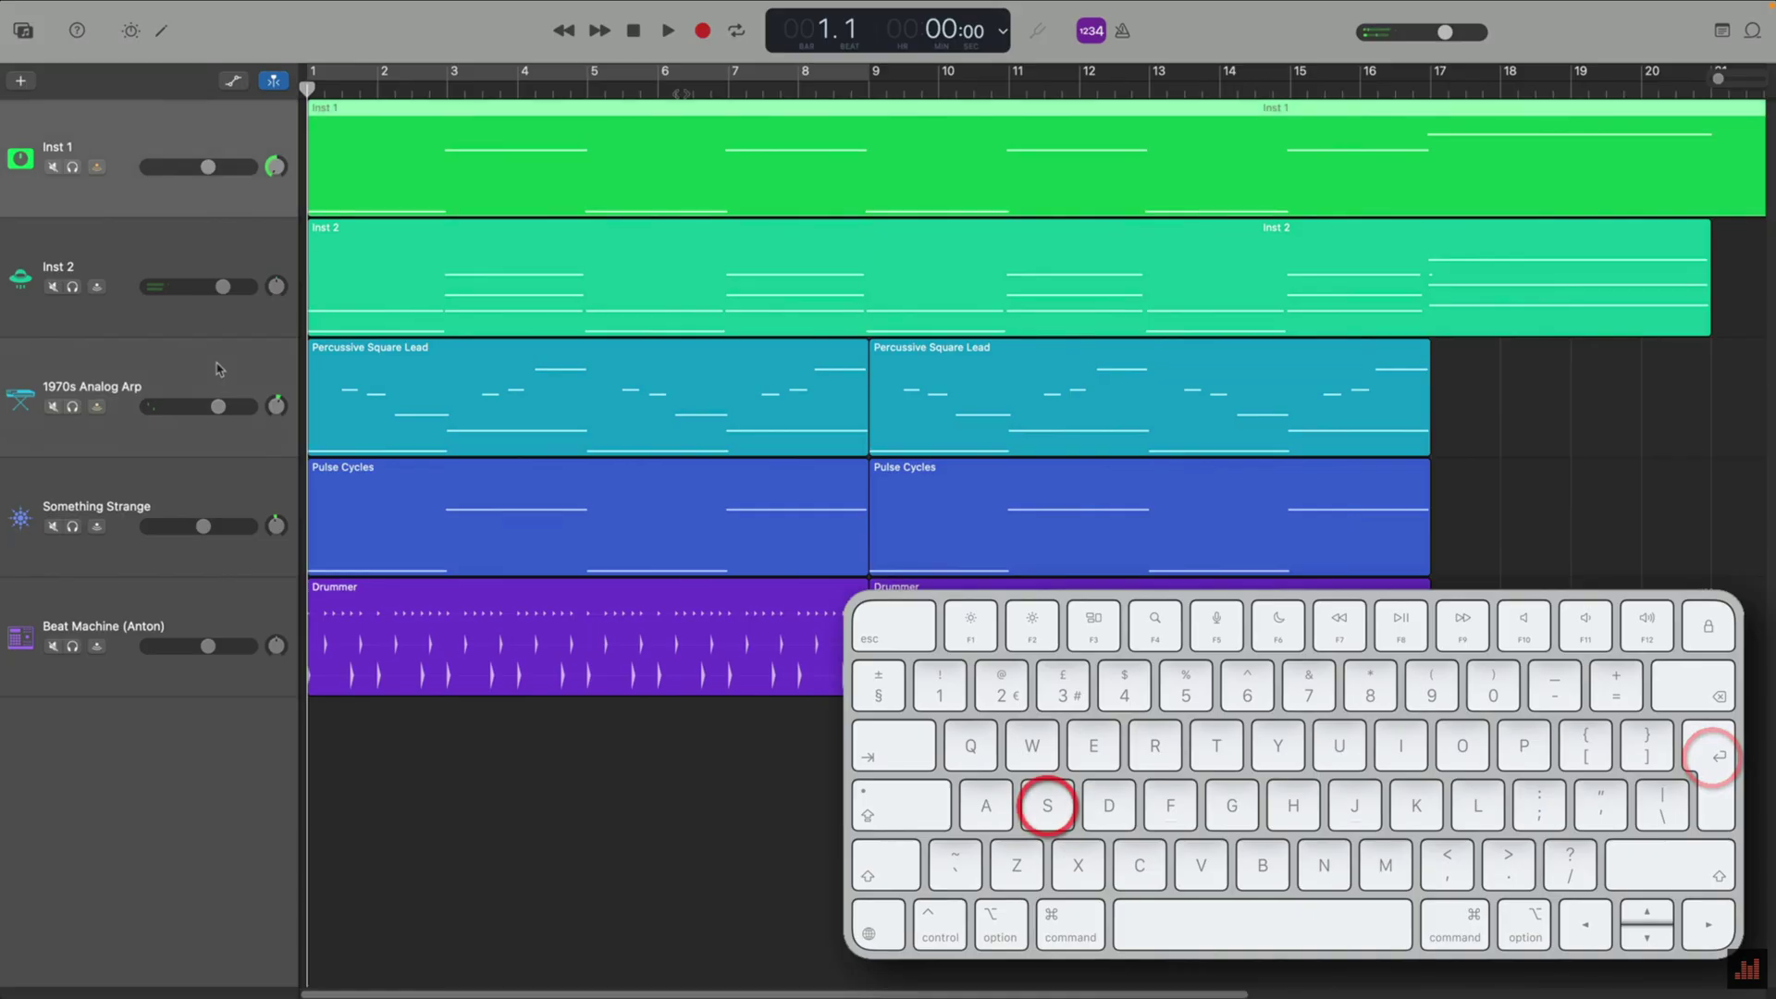
Step: Solo and unsolo the 1970s Analog Arp track repeatedly during playback, leaving it unsoloed, and stop playback
left_click(218, 369)
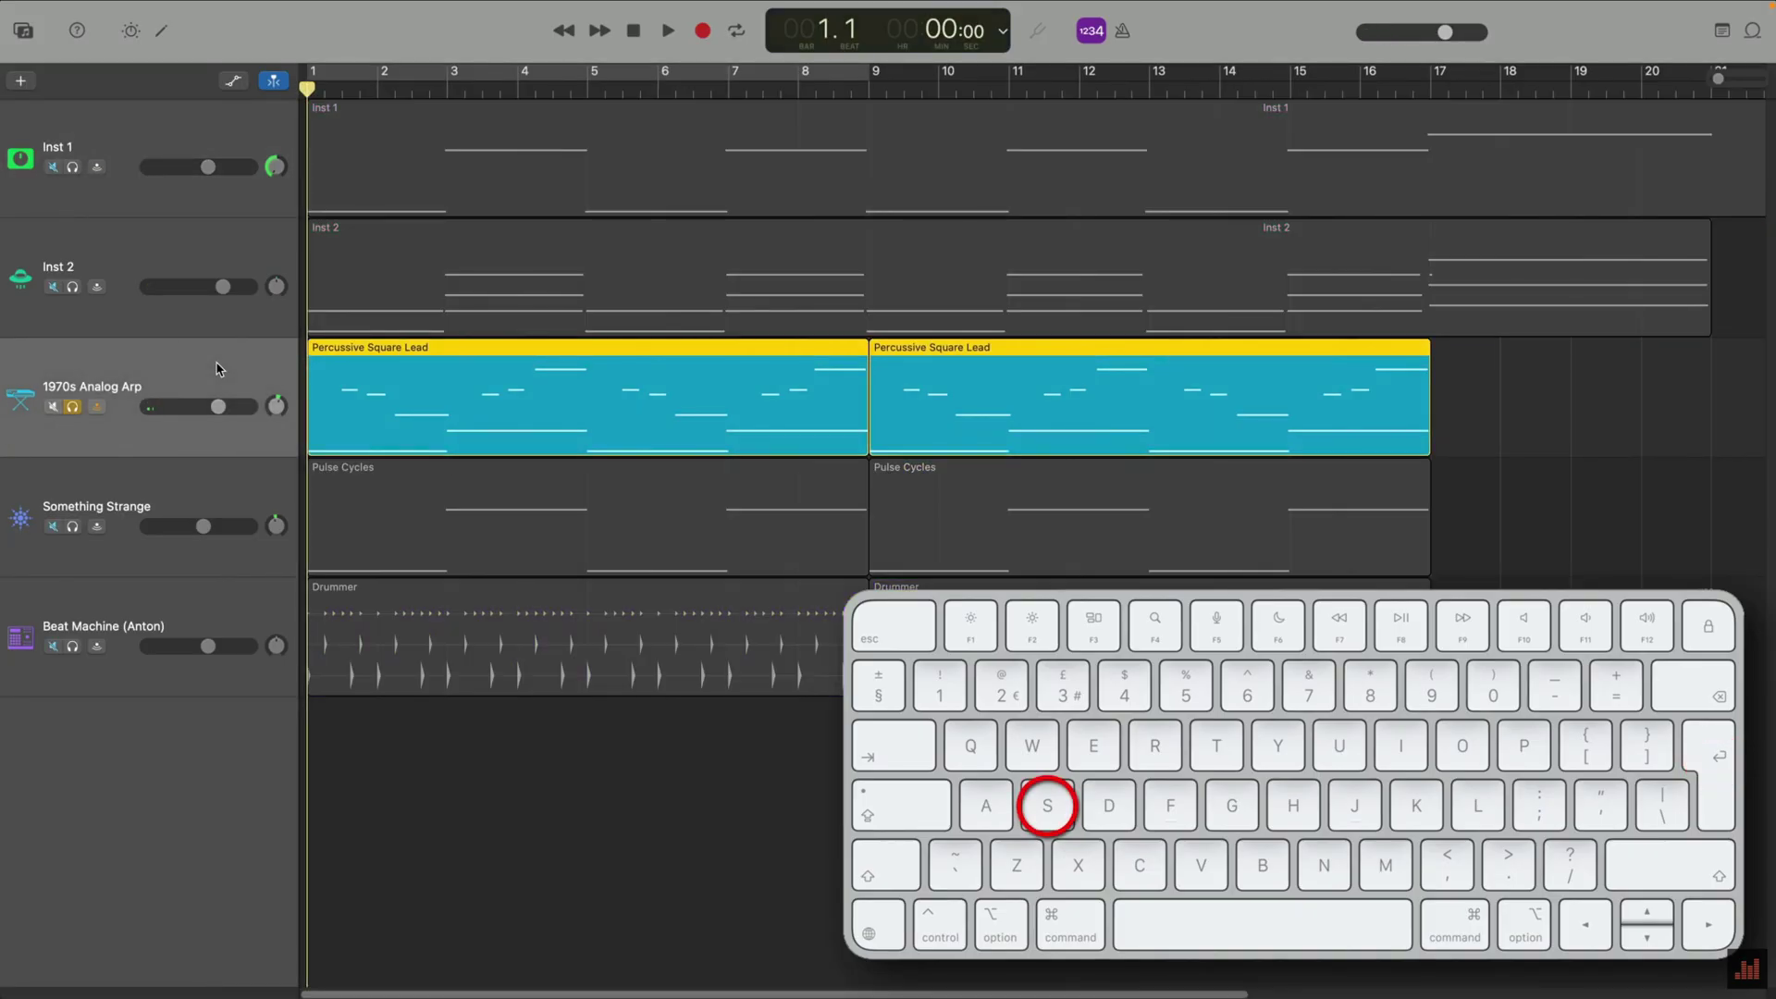
key("space")
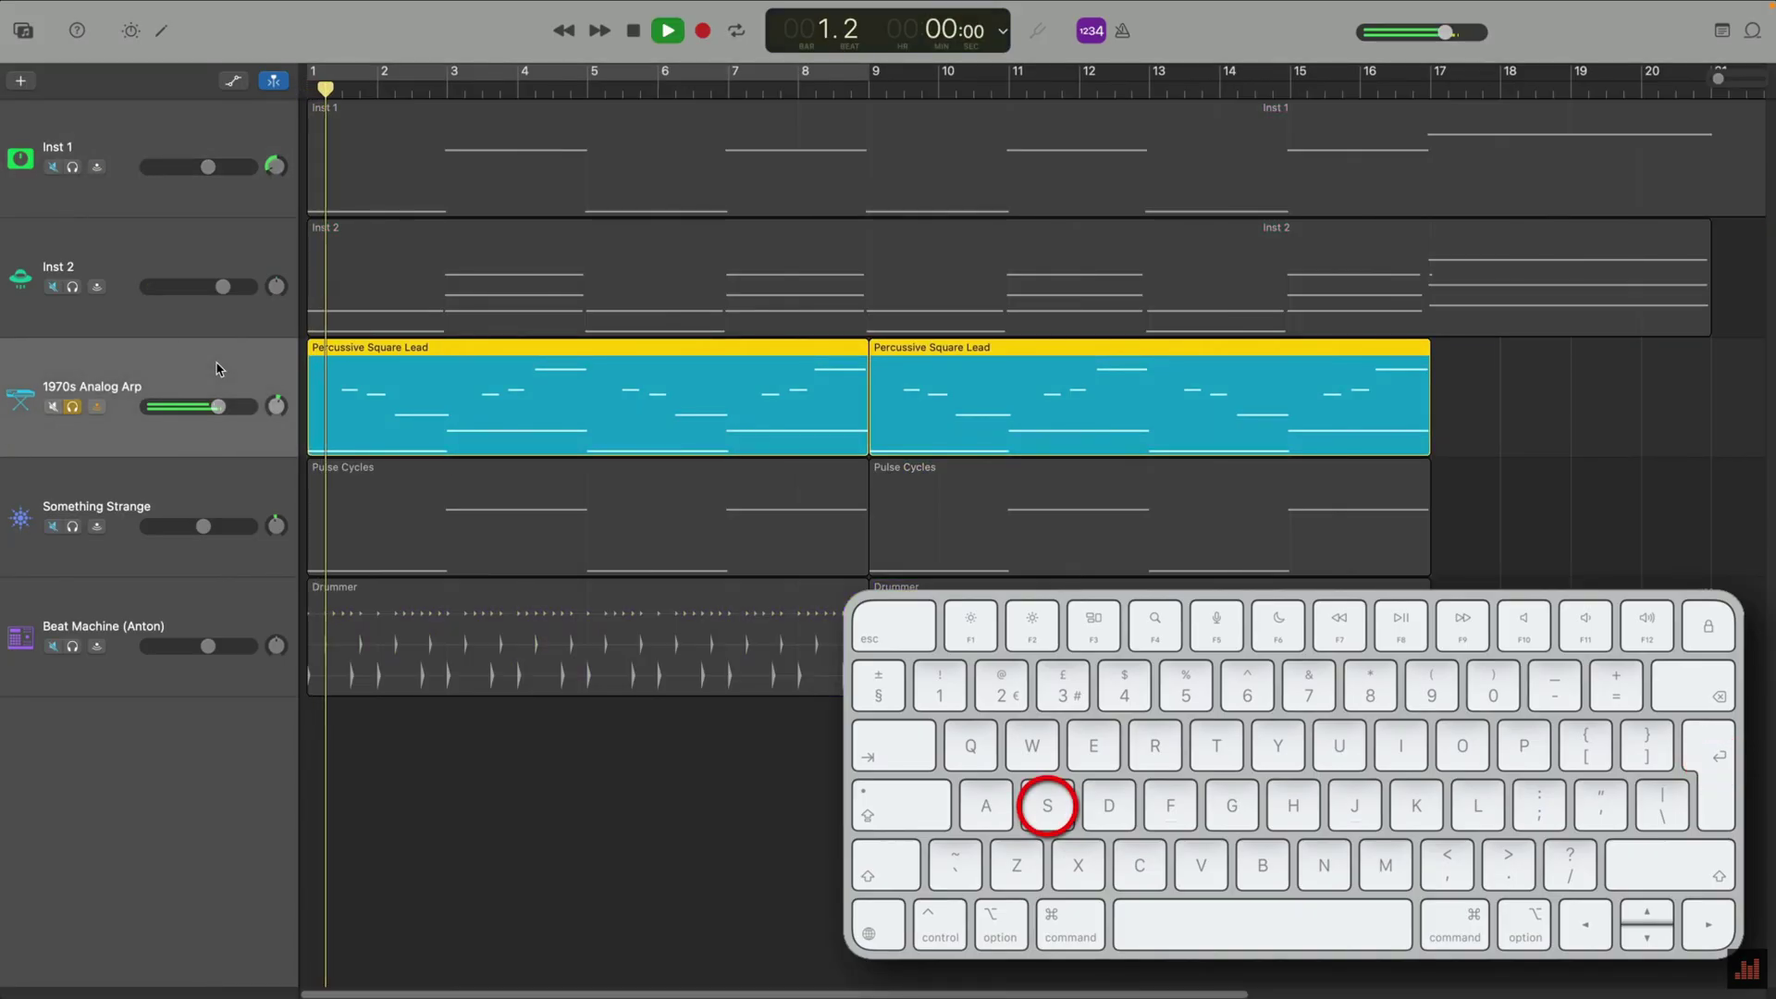
key("s")
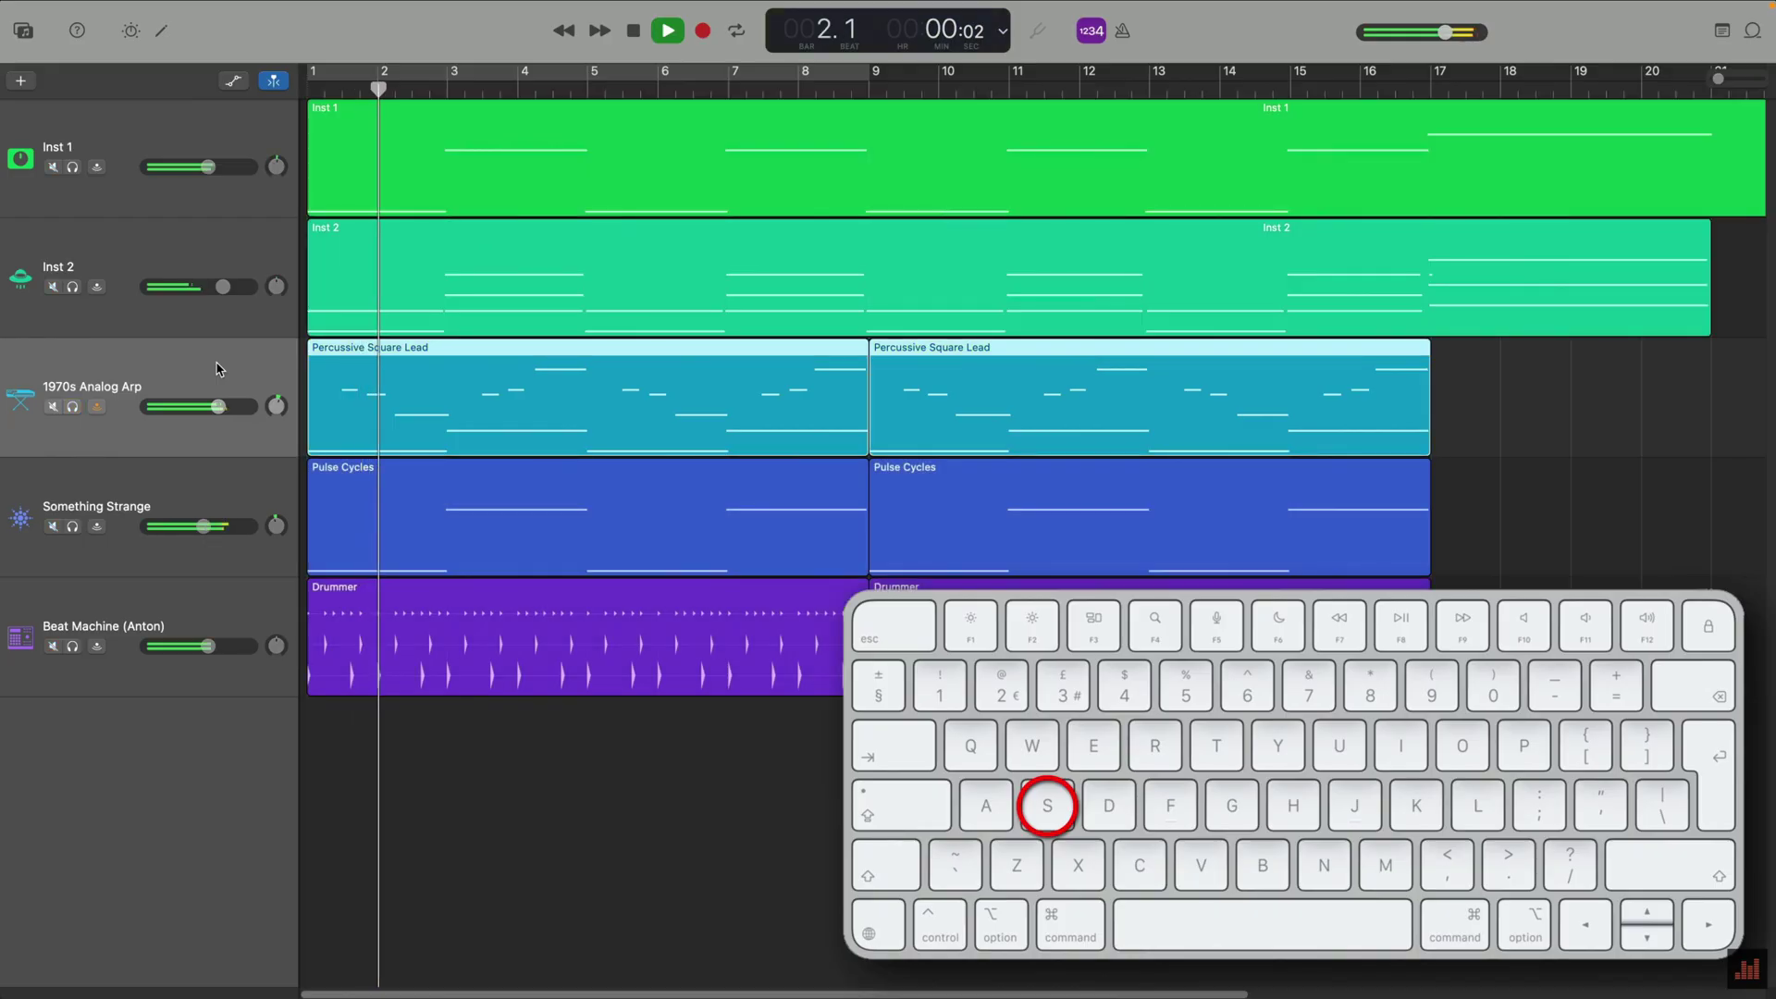
key("s")
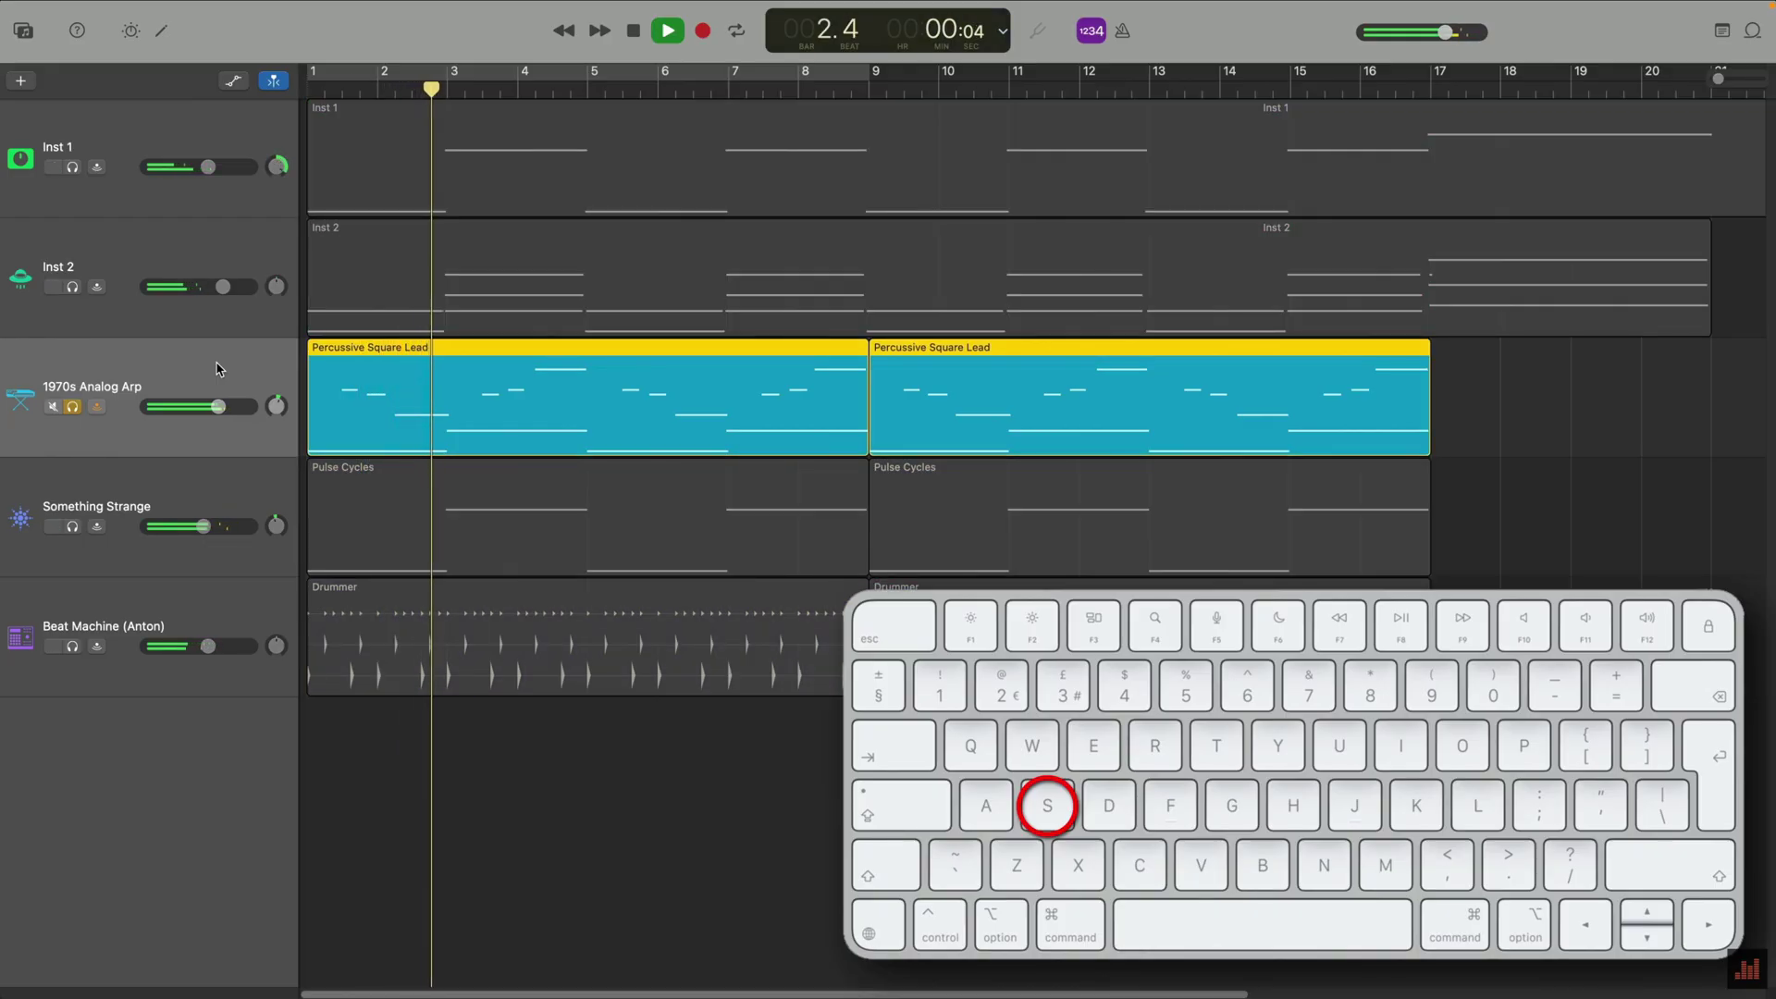
key("s")
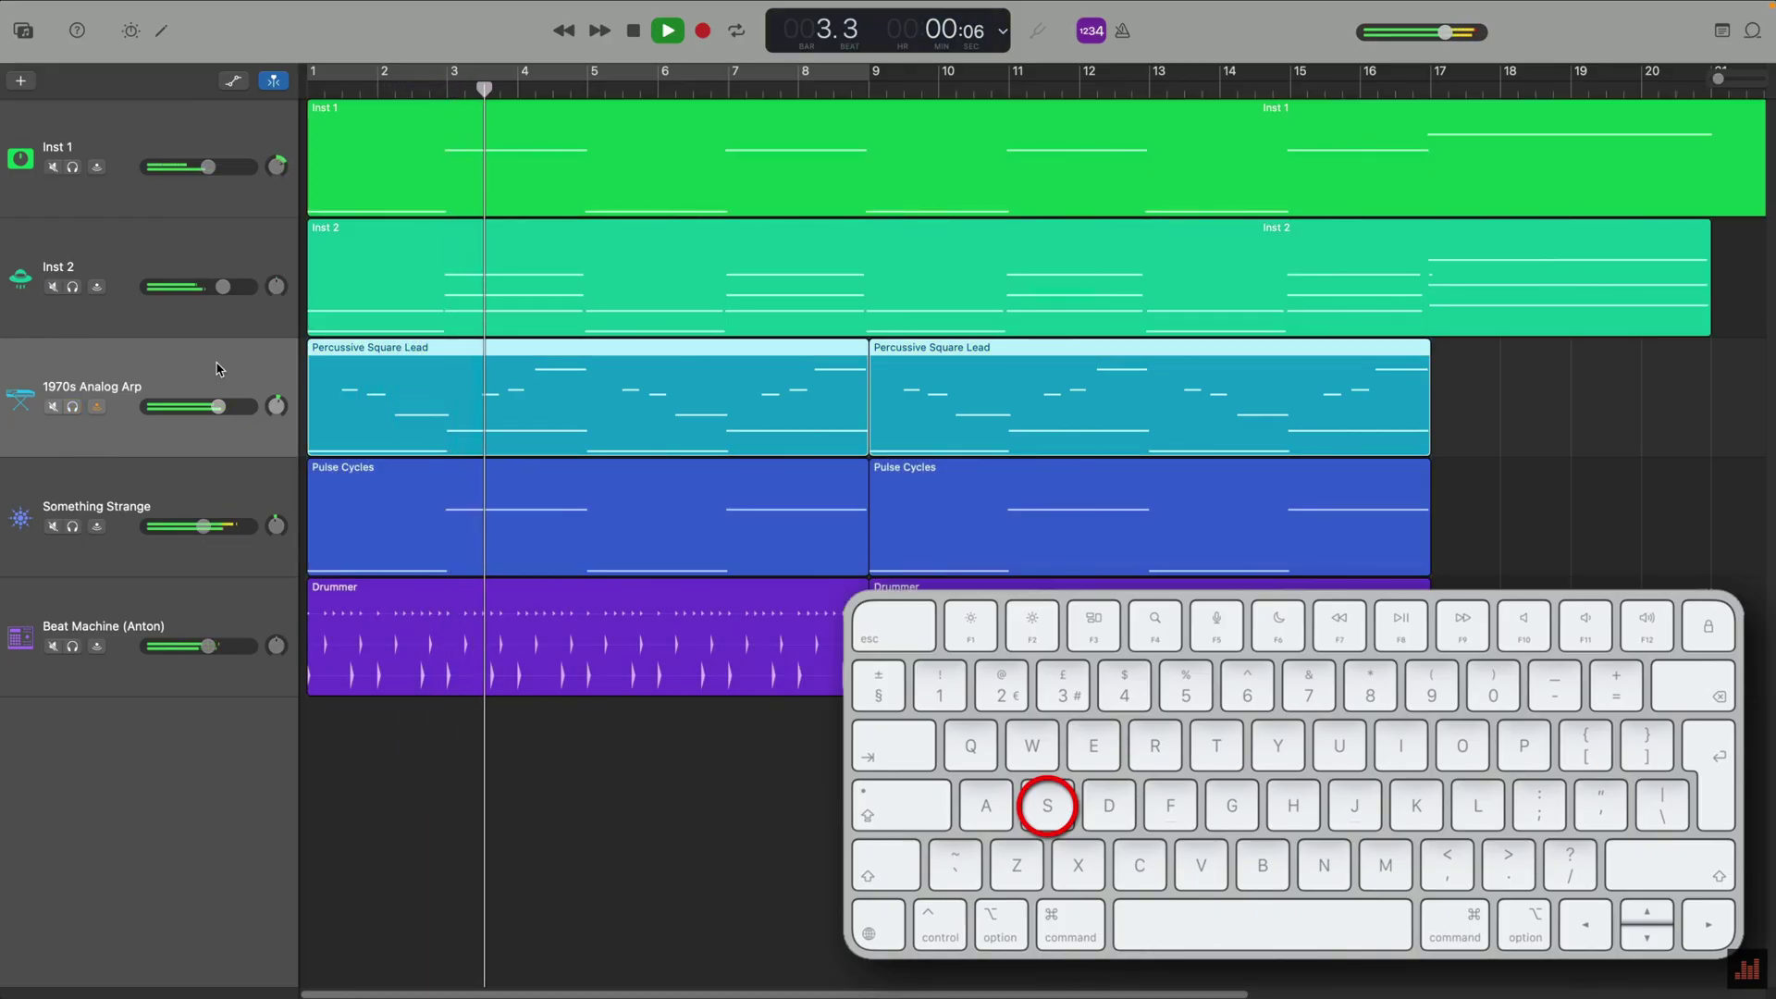
key("s")
key("s")
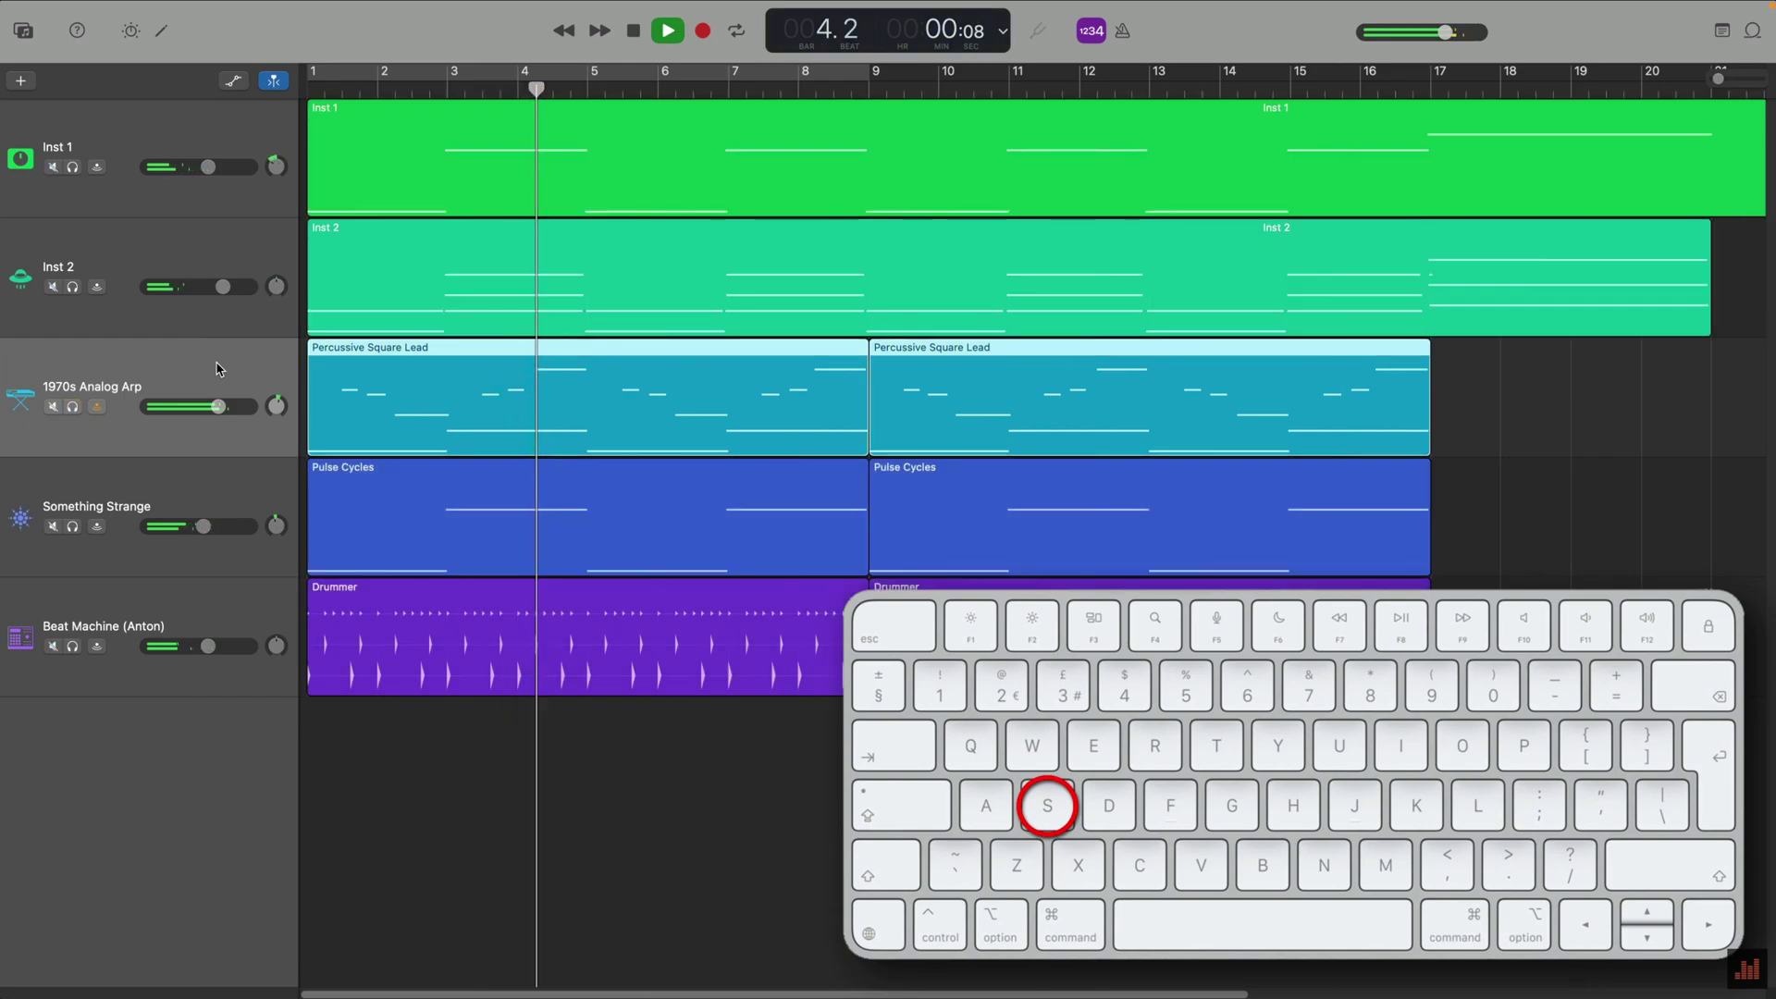
key("space")
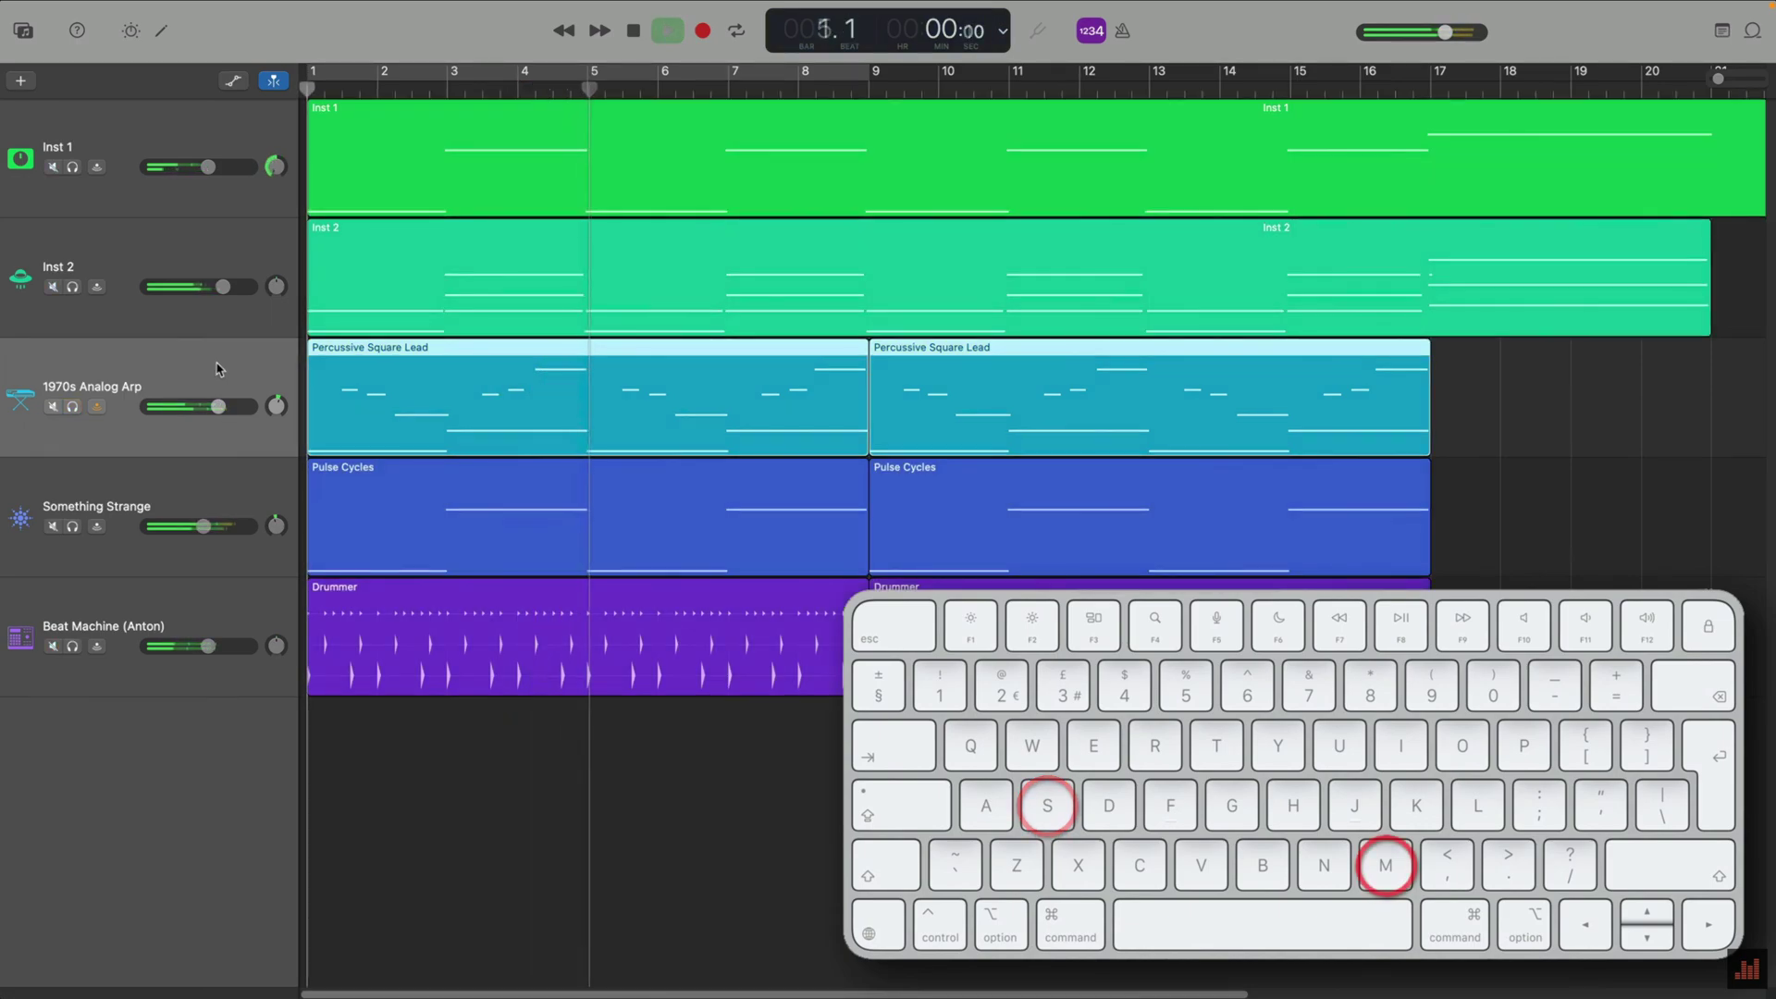
Step: Mute and unmute the 1970s Analog Arp track repeatedly during playback, leaving it unmuted
key("m")
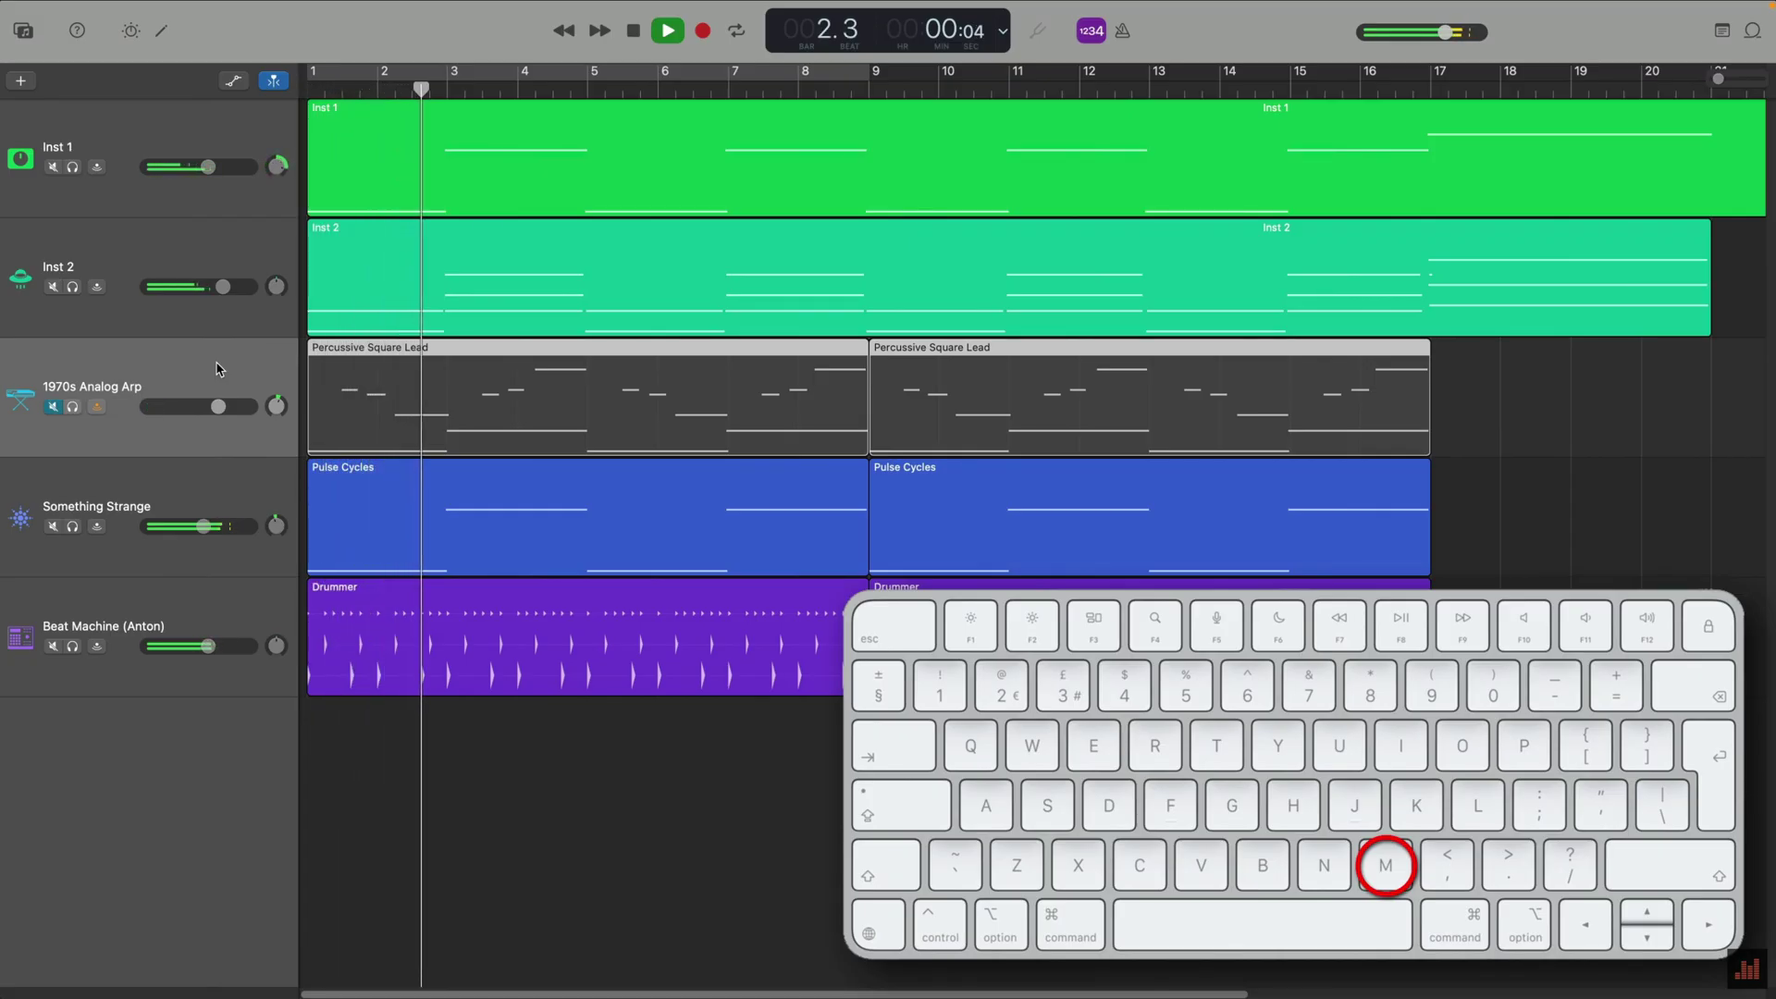
key("m")
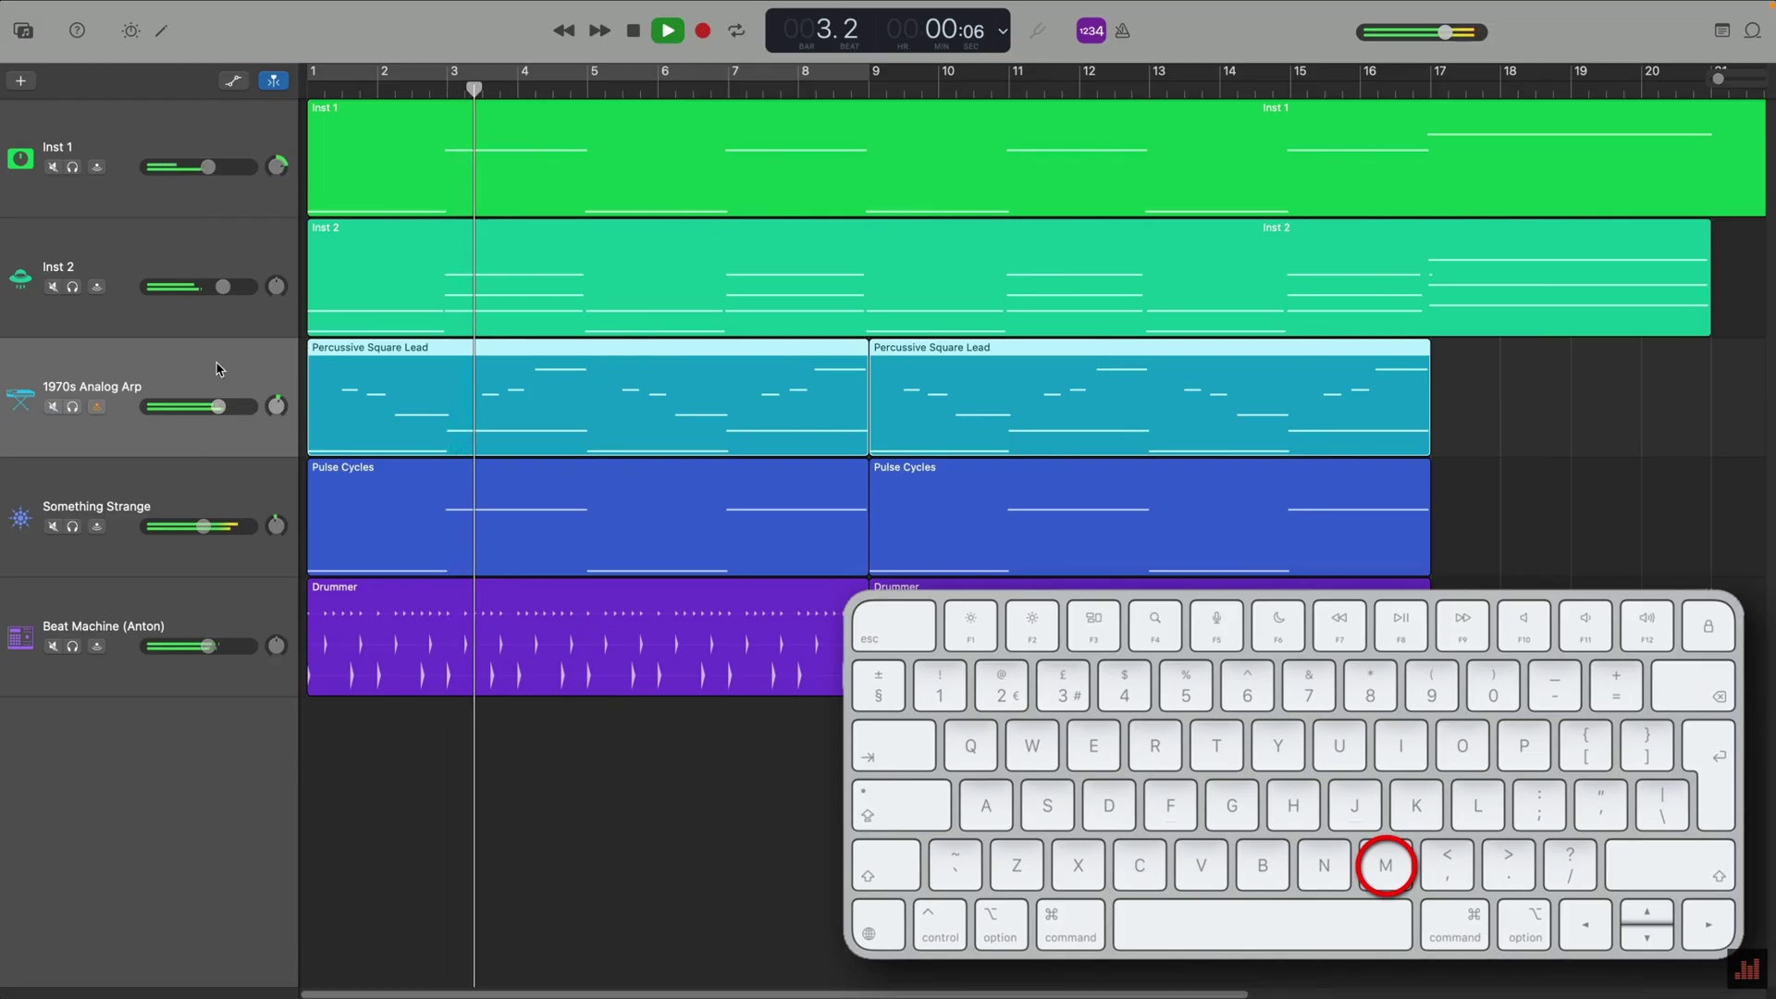
key("m")
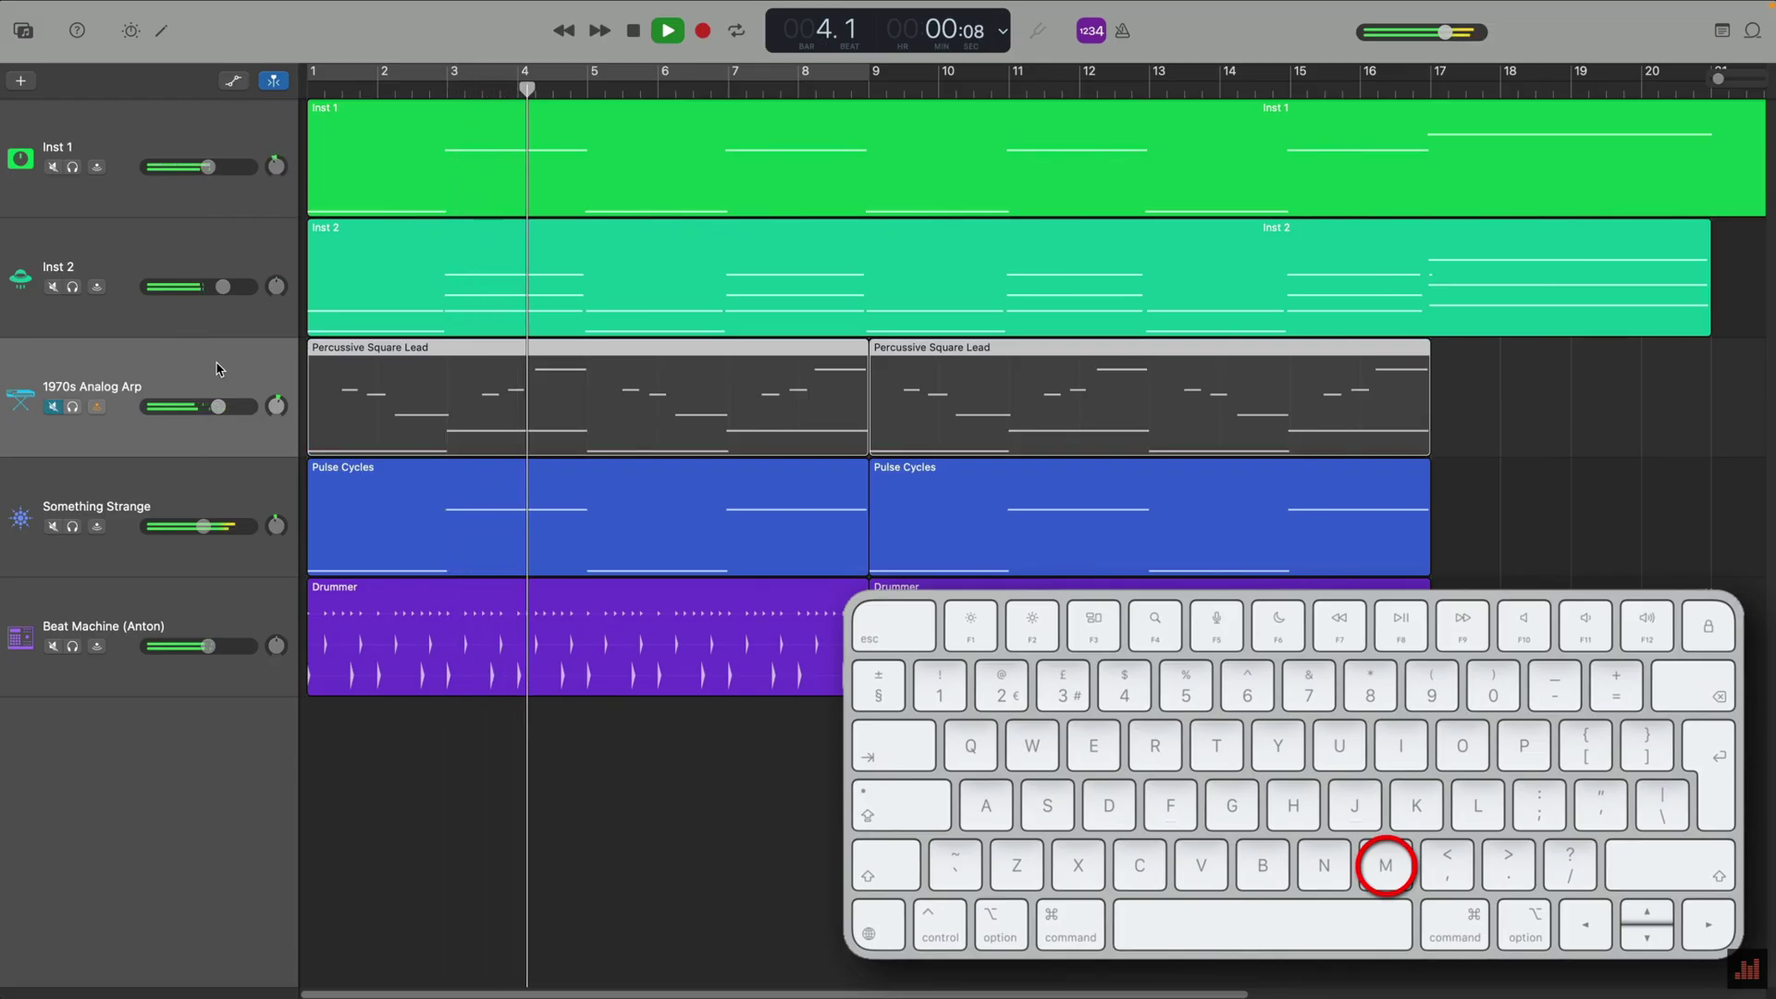
key("m")
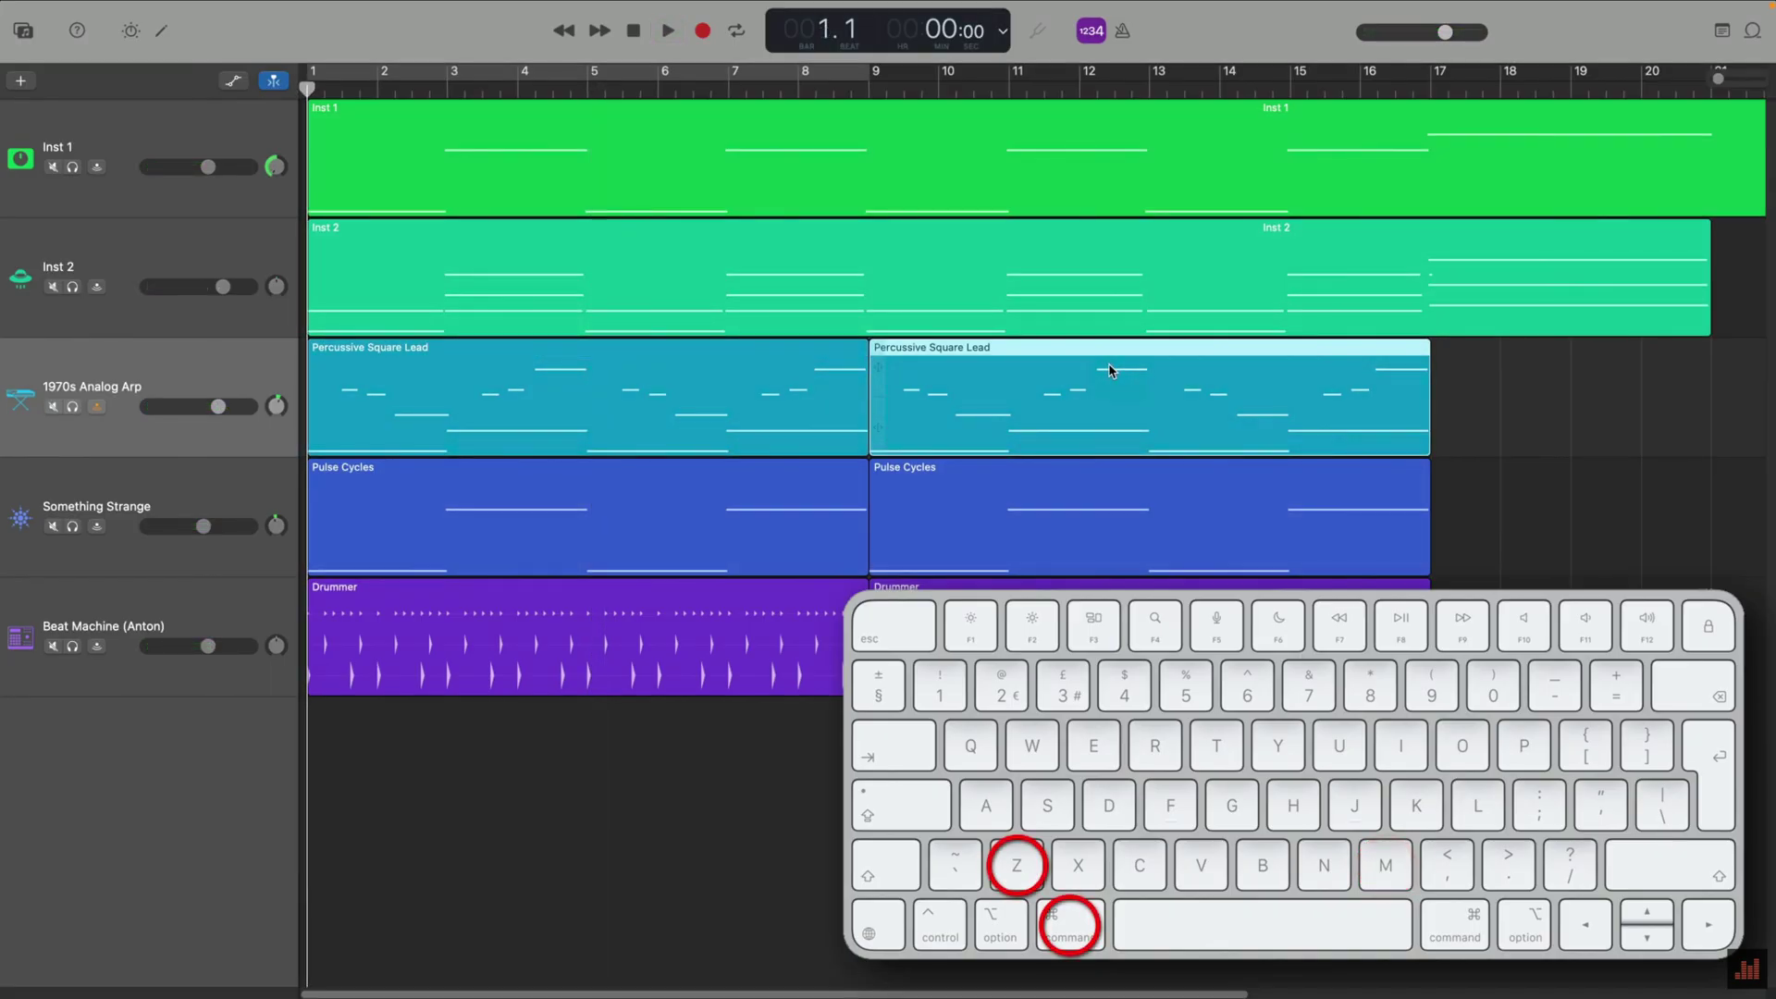
Step: Delete the second Percussive Square Lead region on the 1970s Analog Arp track and undo the deletion, doing this twice
right_click(1111, 371)
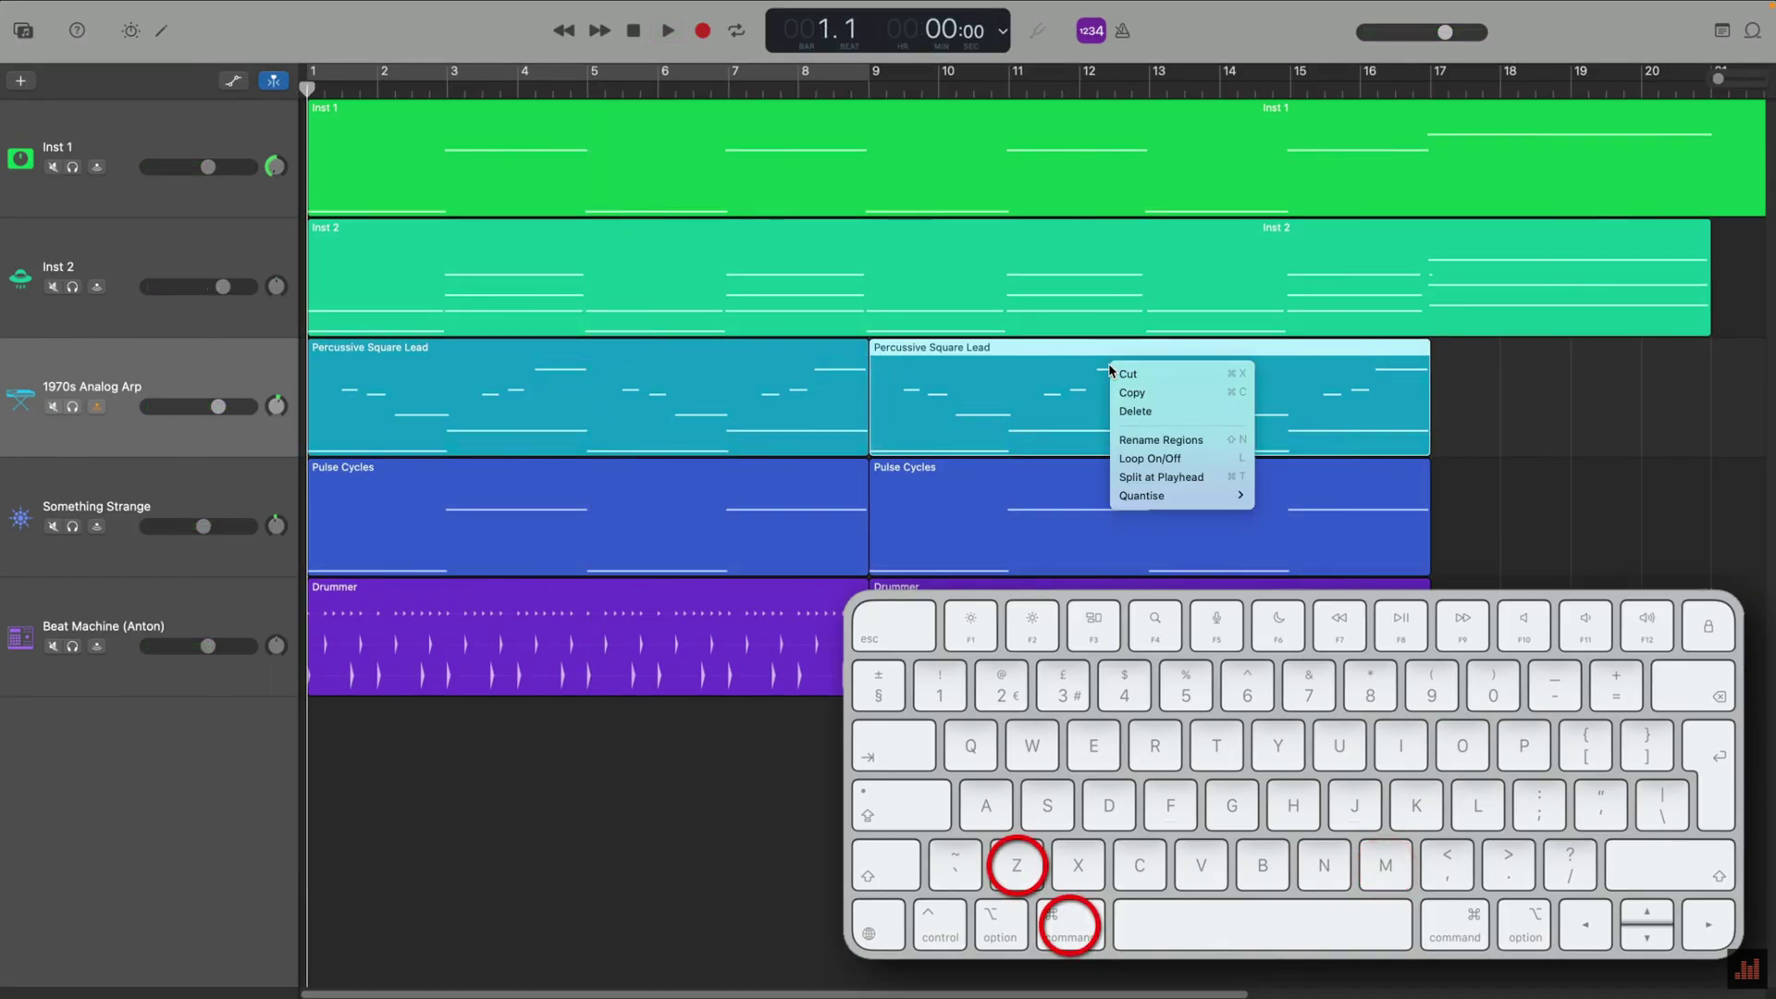
left_click(1186, 413)
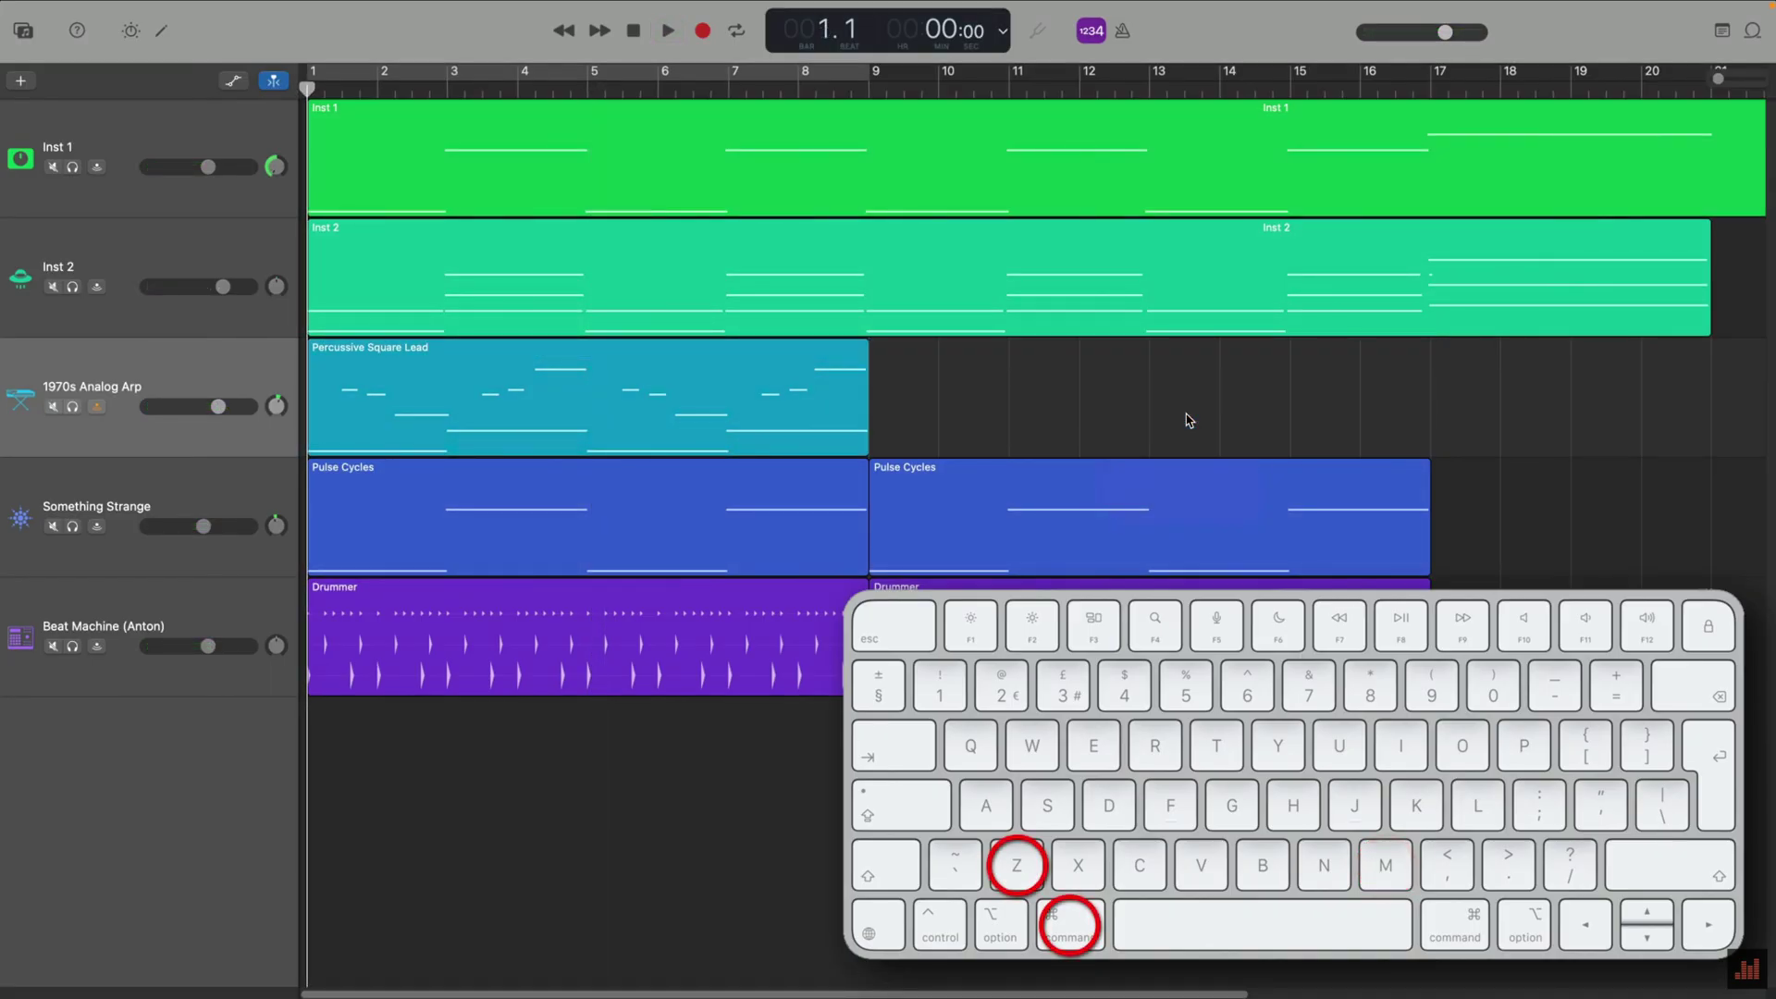
key("super+z")
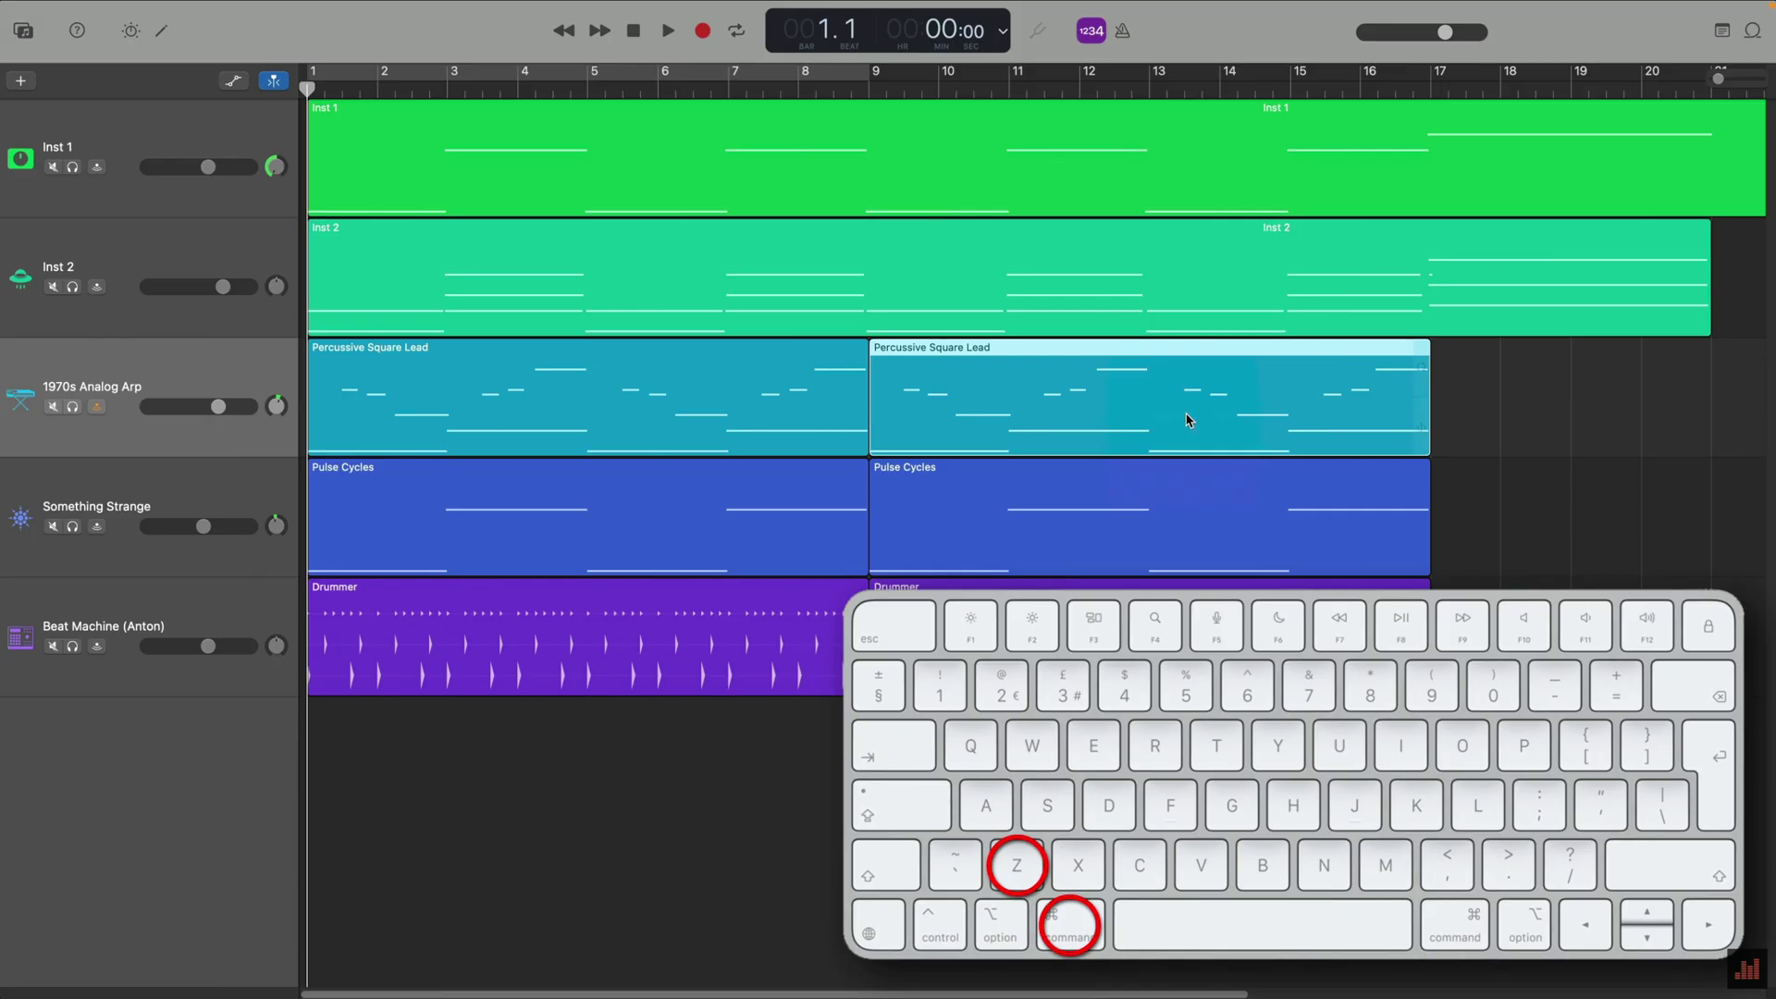
right_click(1188, 420)
left_click(1219, 460)
key("super+z")
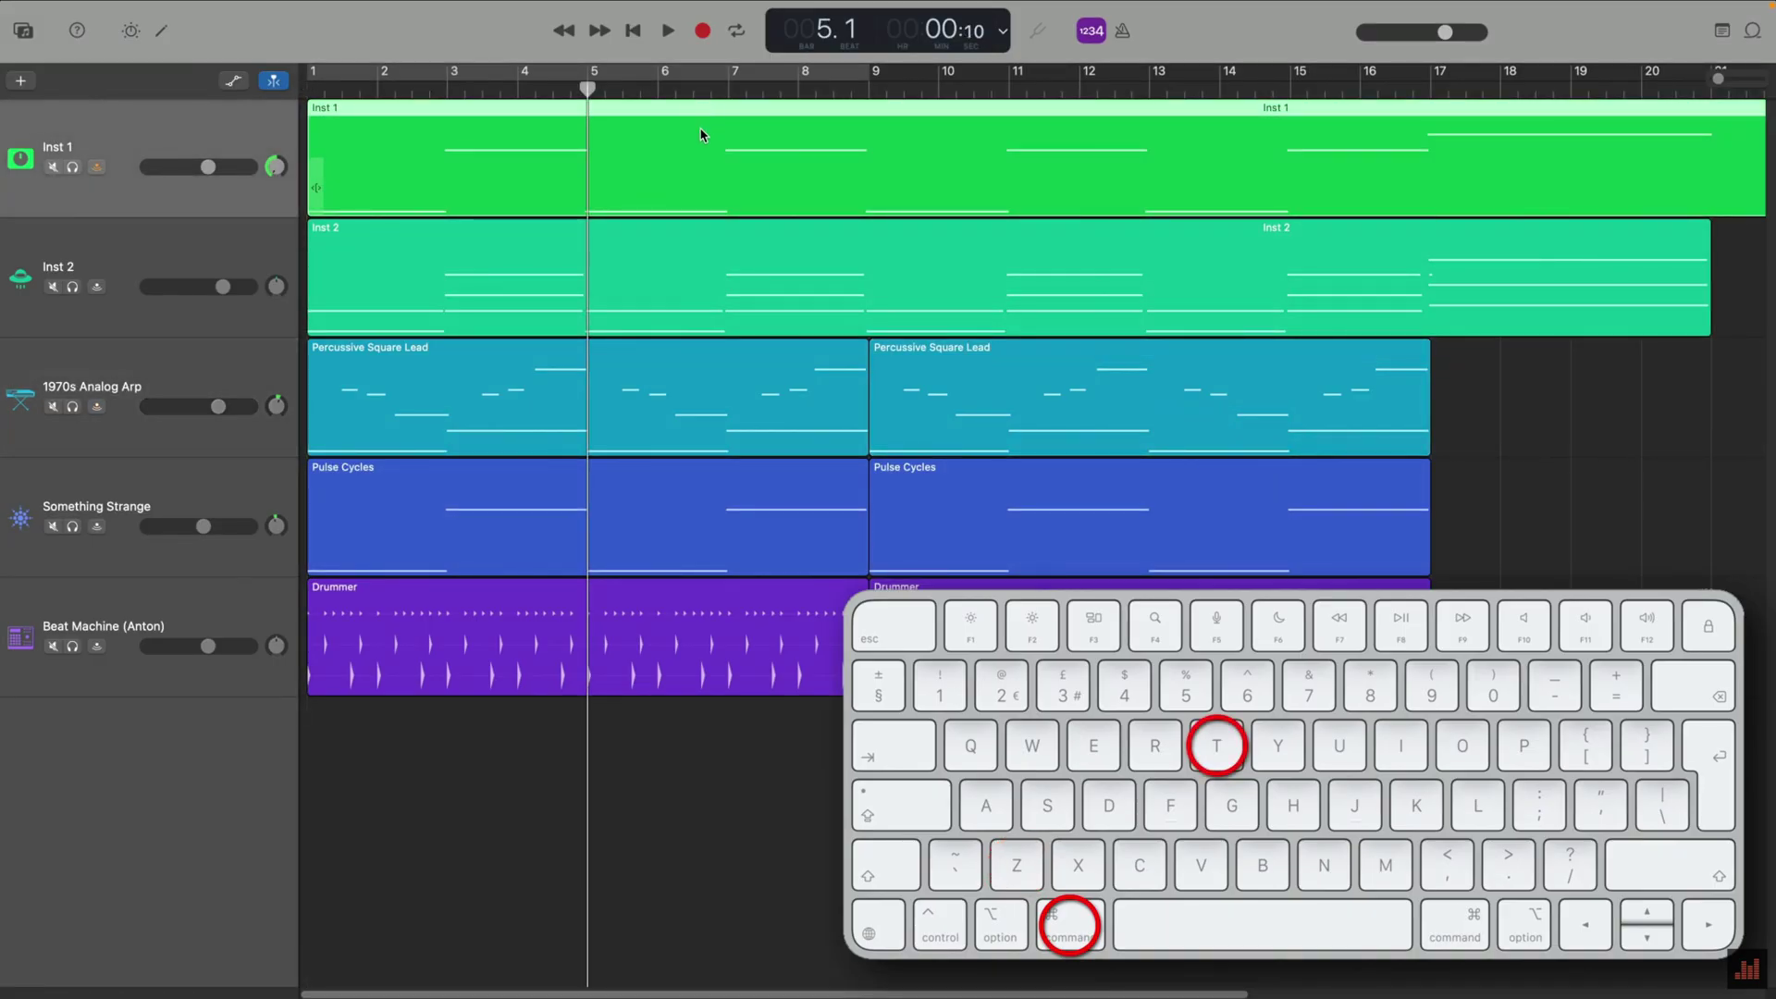
Step: Split the Inst 1 region at bar 5 and try moving the piece after the split
key("super+t")
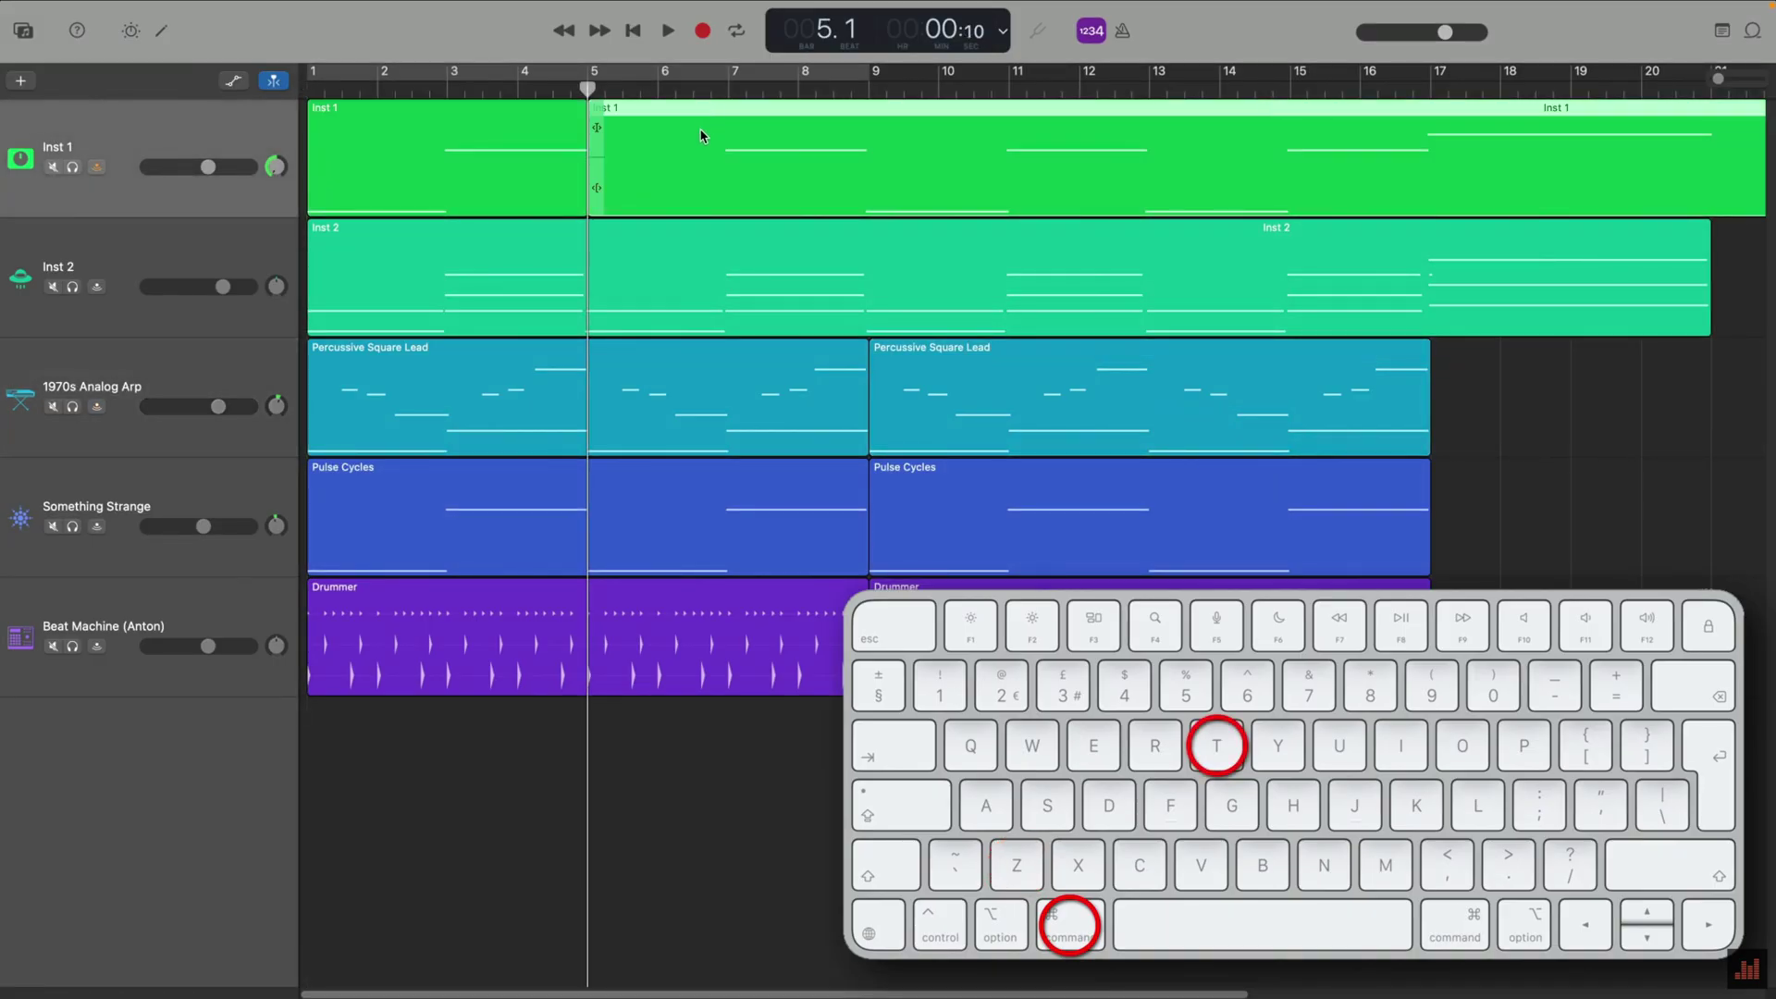
mouse_move(700, 136)
left_mouse_down()
mouse_move(848, 133)
mouse_move(711, 141)
left_mouse_up()
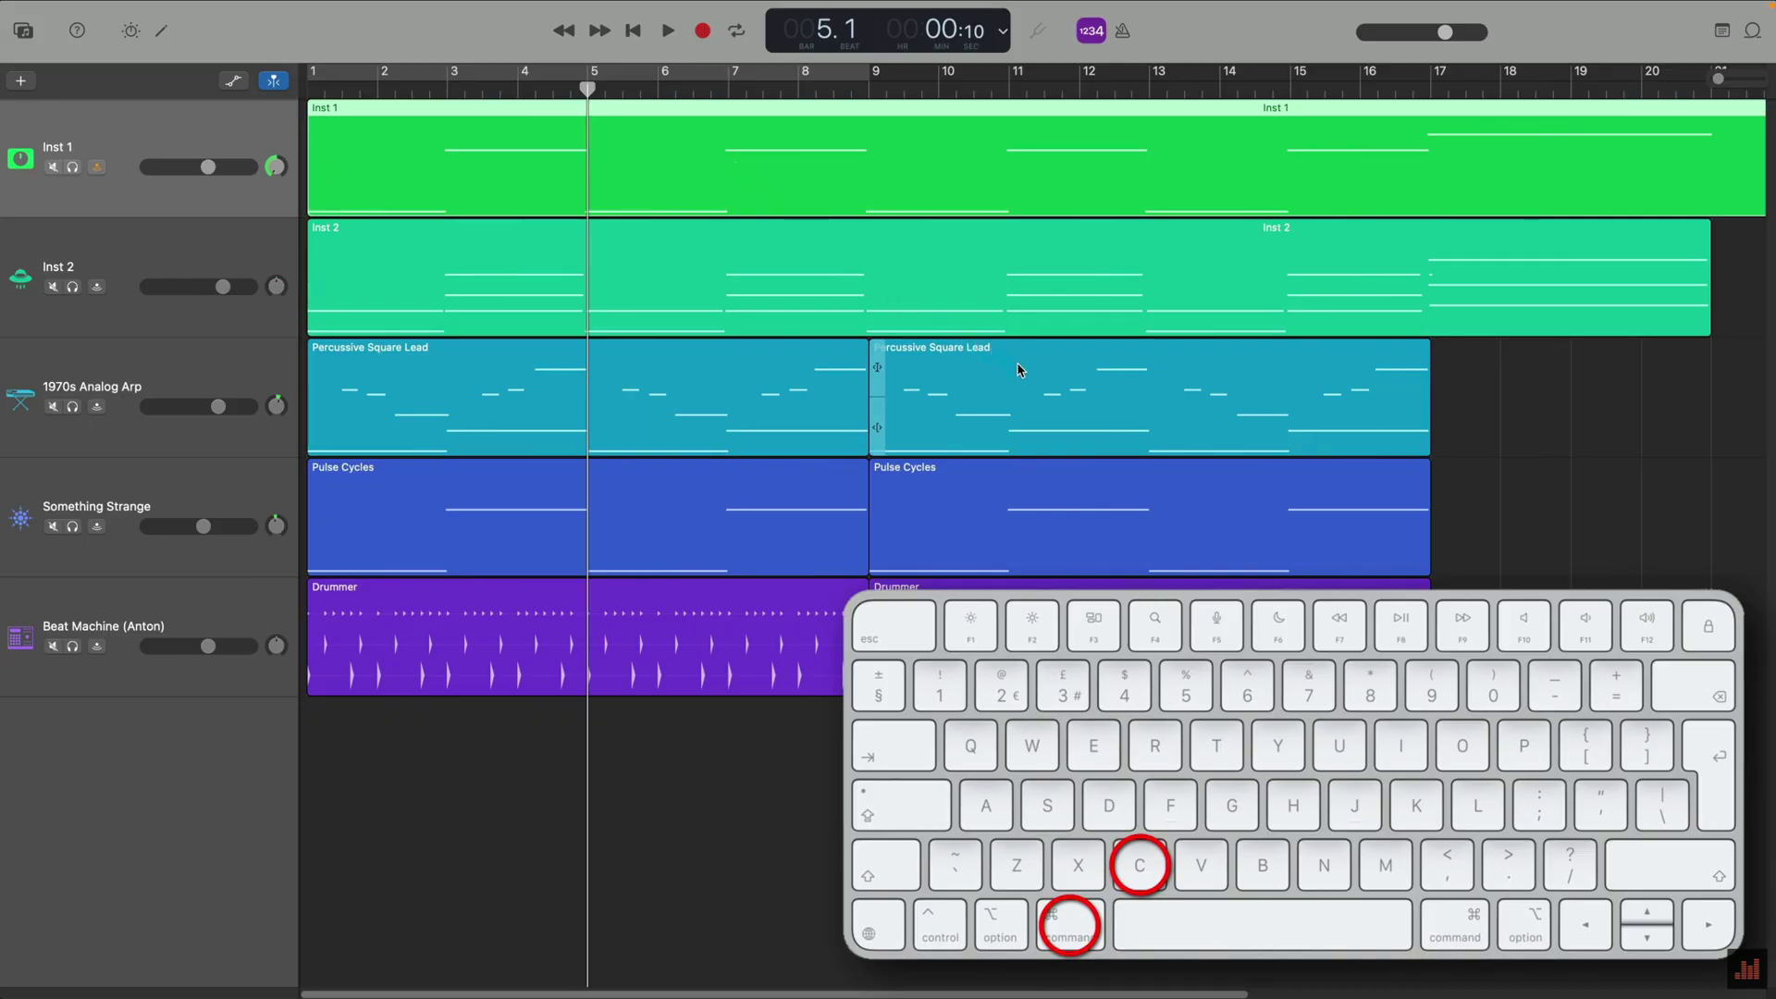
Step: Copy the second Percussive Square Lead region and paste it at bar 17 on the 1970s Analog Arp track
left_click(1066, 393)
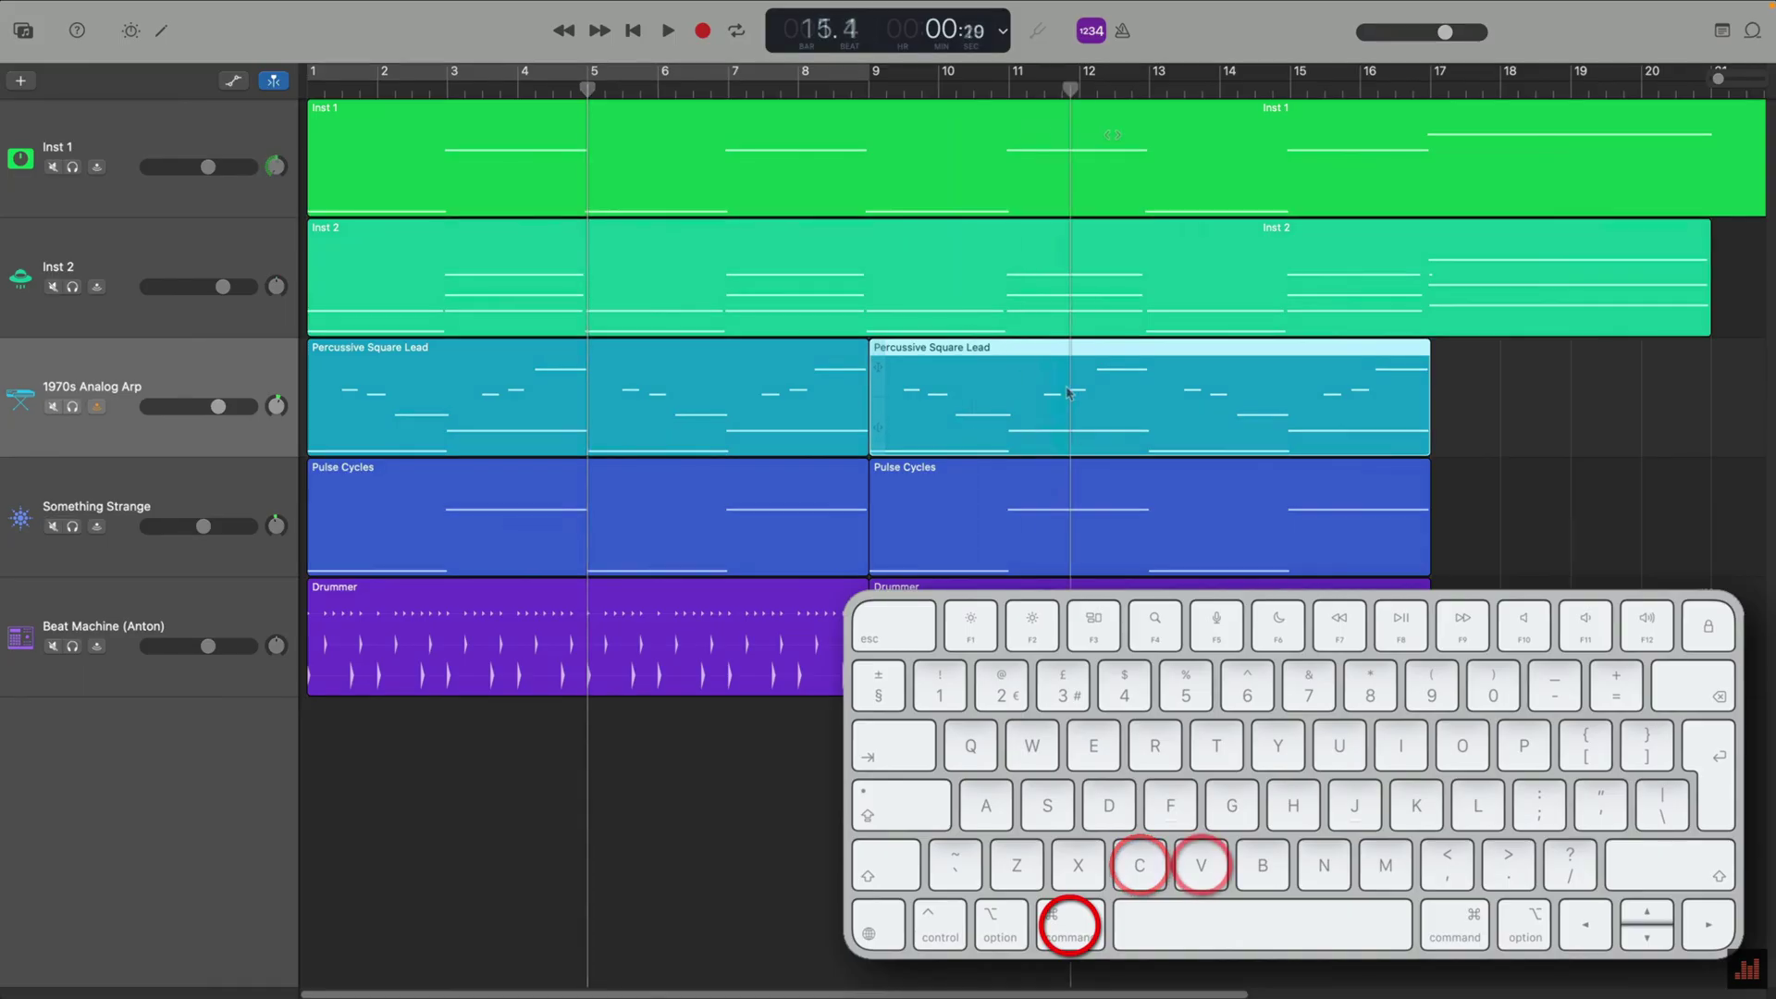
left_click_drag(1272, 157, 1425, 157)
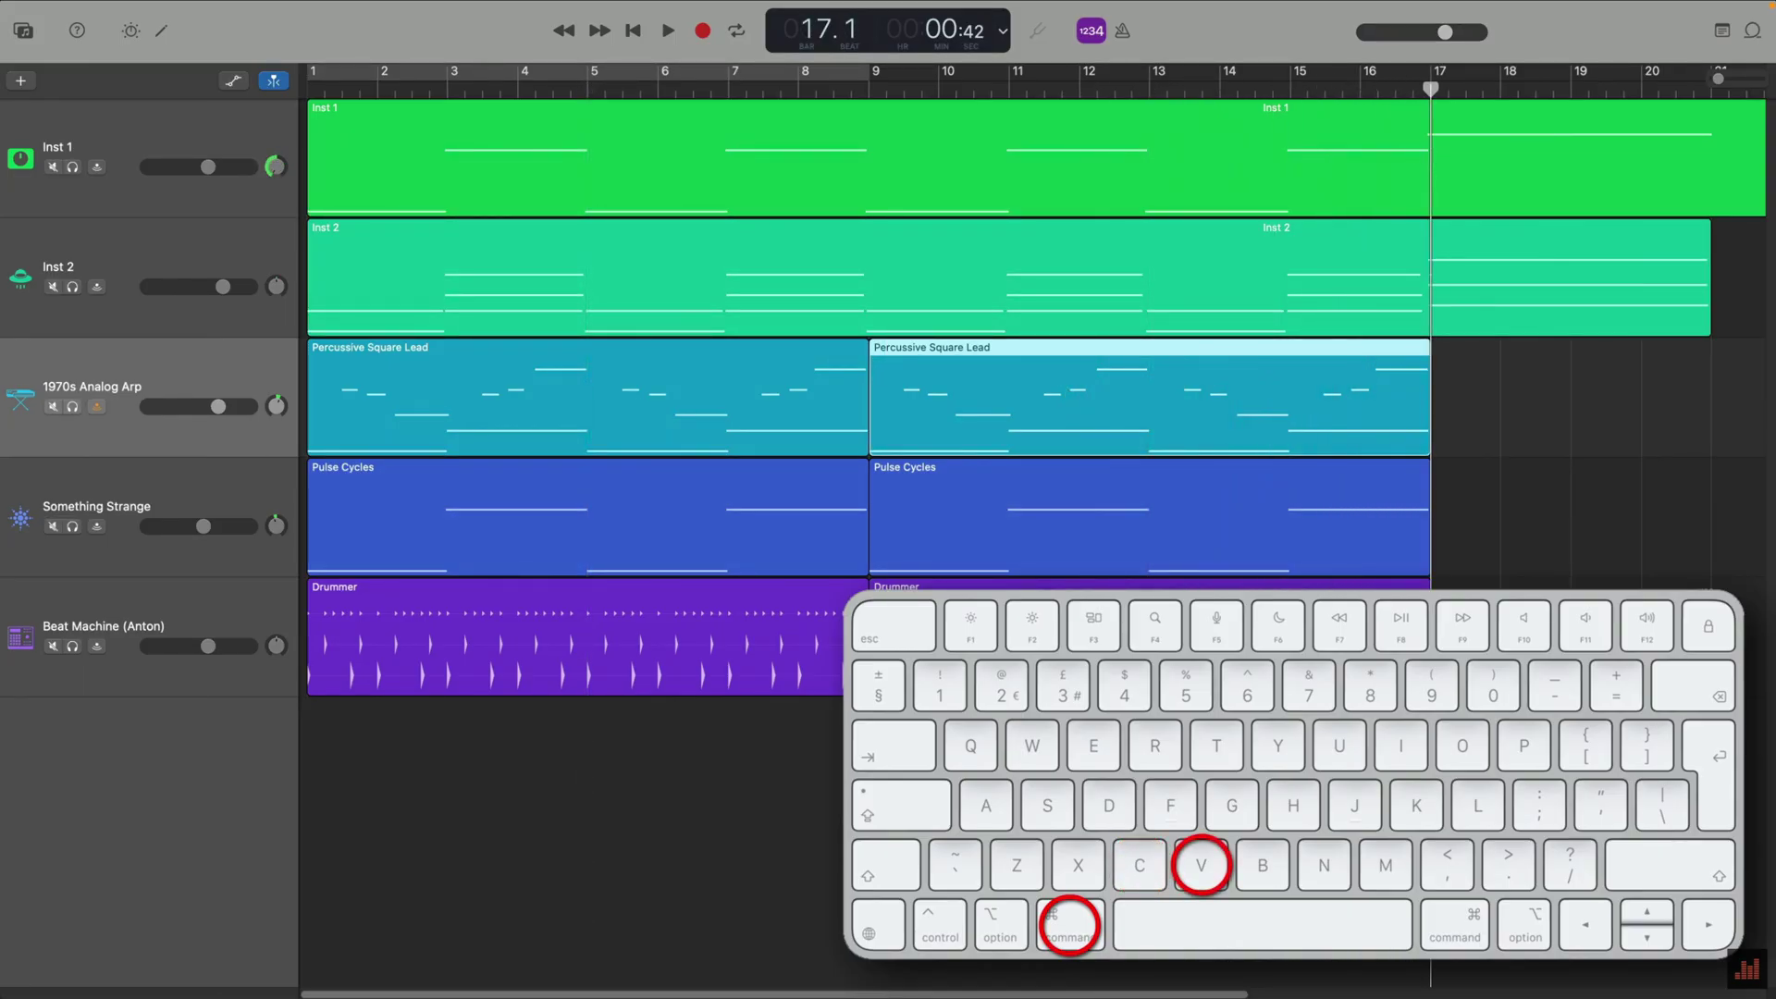
key("super+v")
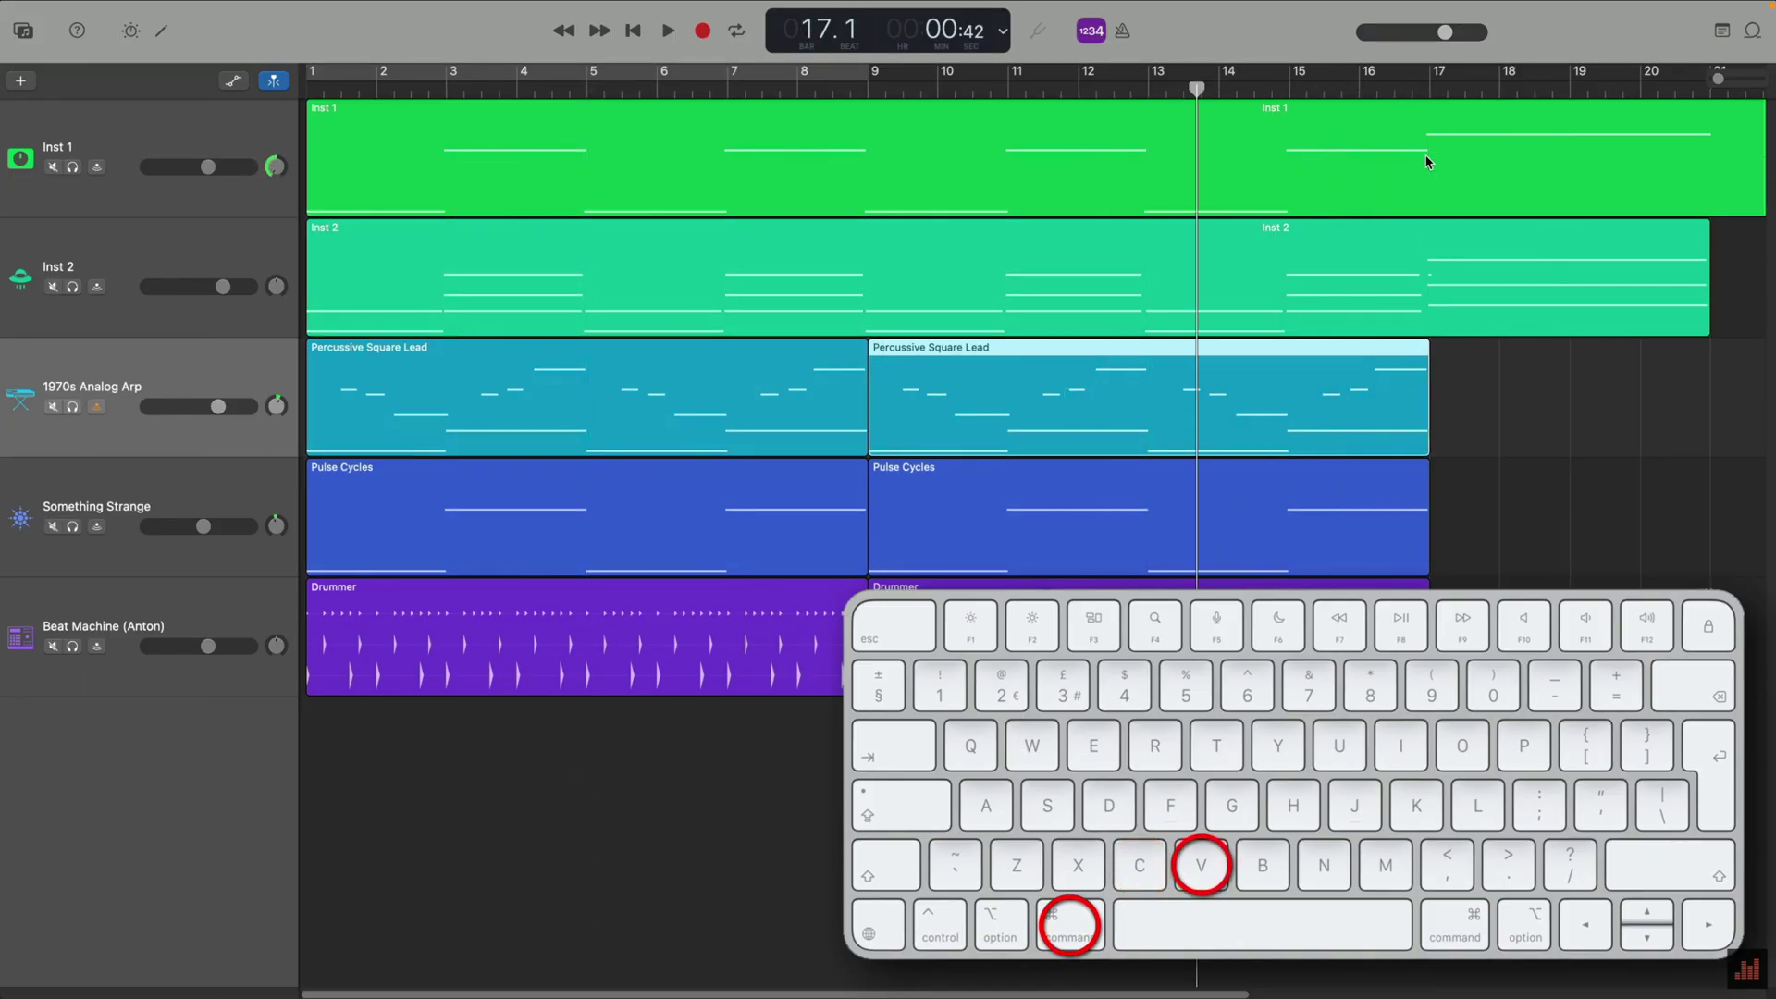
key("super+v")
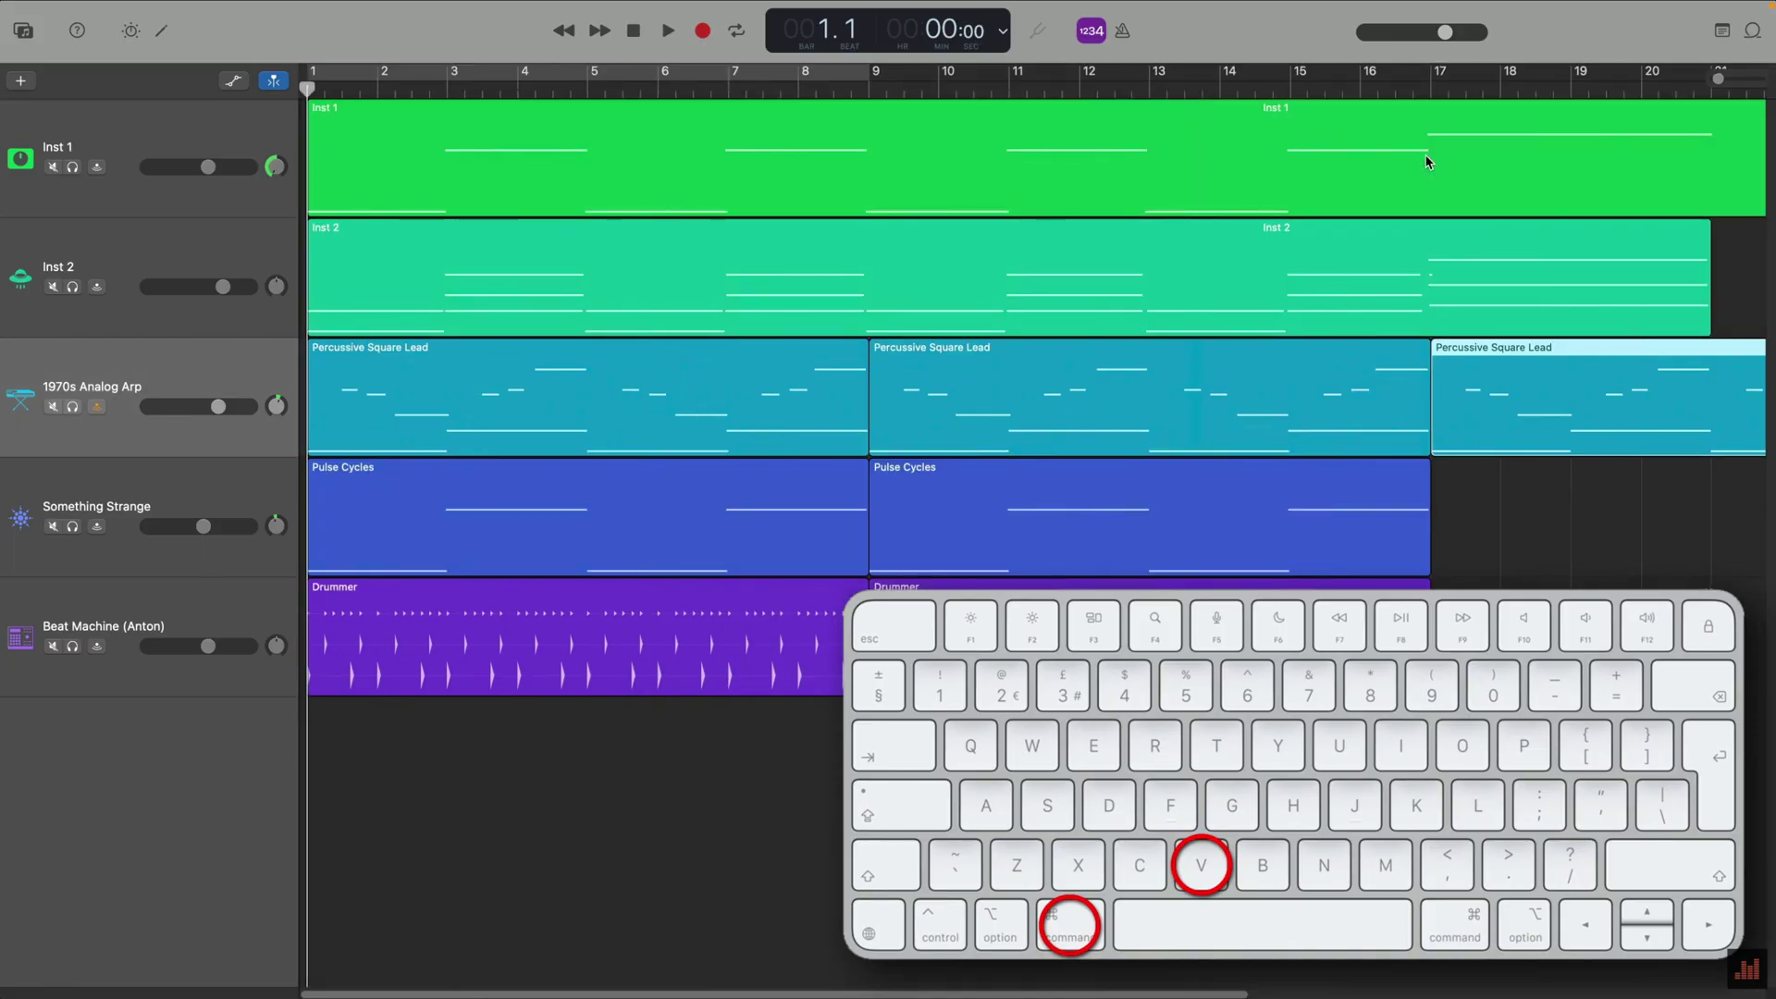
Step: Show and hide the Smart Controls for the 1970s Analog Arp track, leaving them hidden
key("b")
key("b")
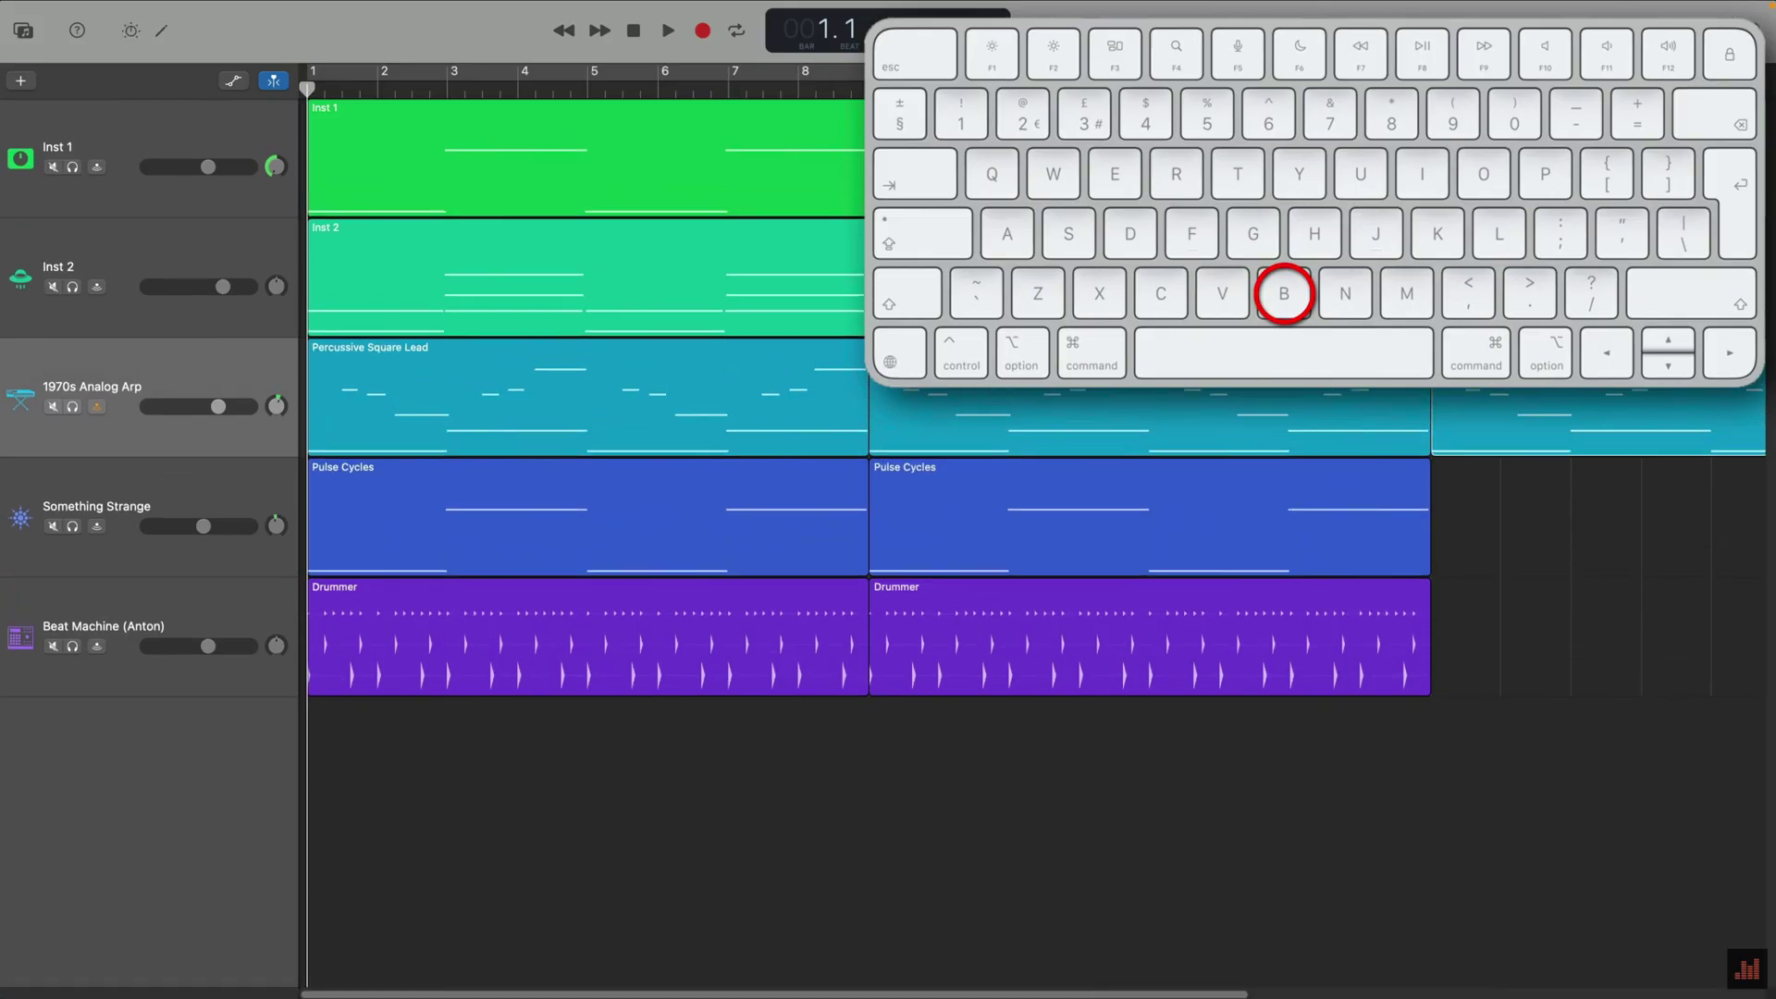
key("b")
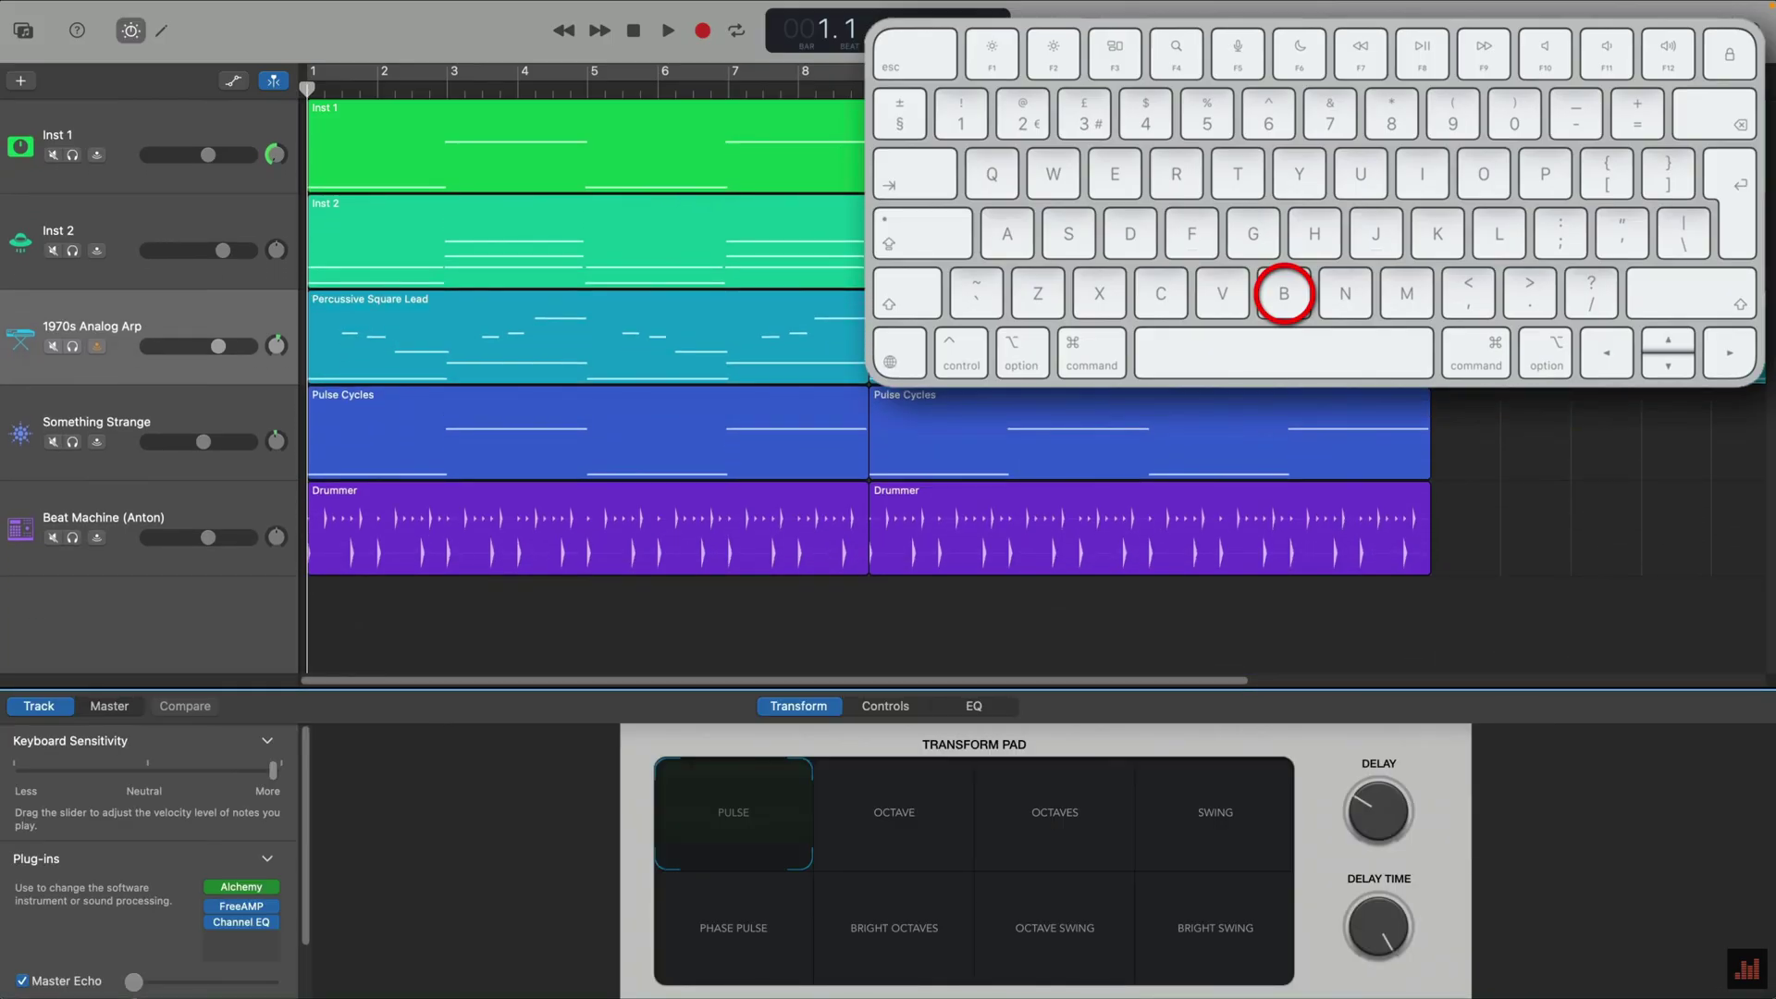
key("b")
Step: Show and hide the Piano Roll editor for the Percussive Square Lead regions several times
key("e")
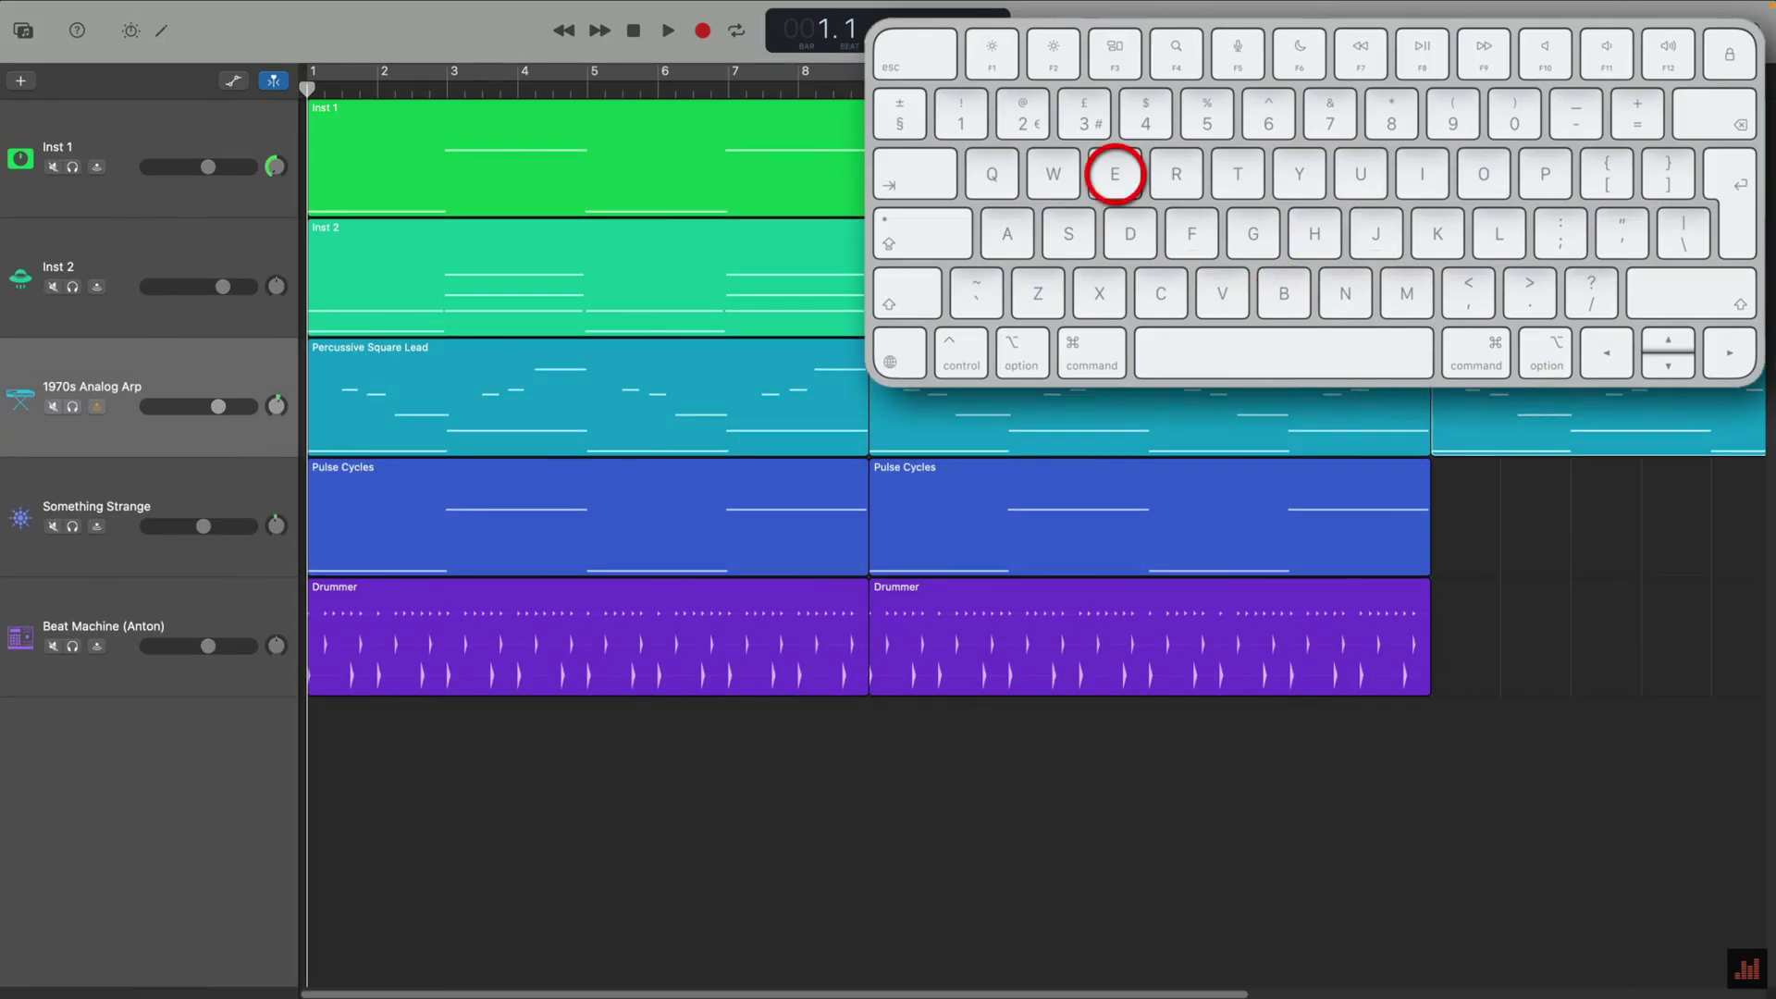
key("e")
key("e")
key("e")
key("e")
key("e")
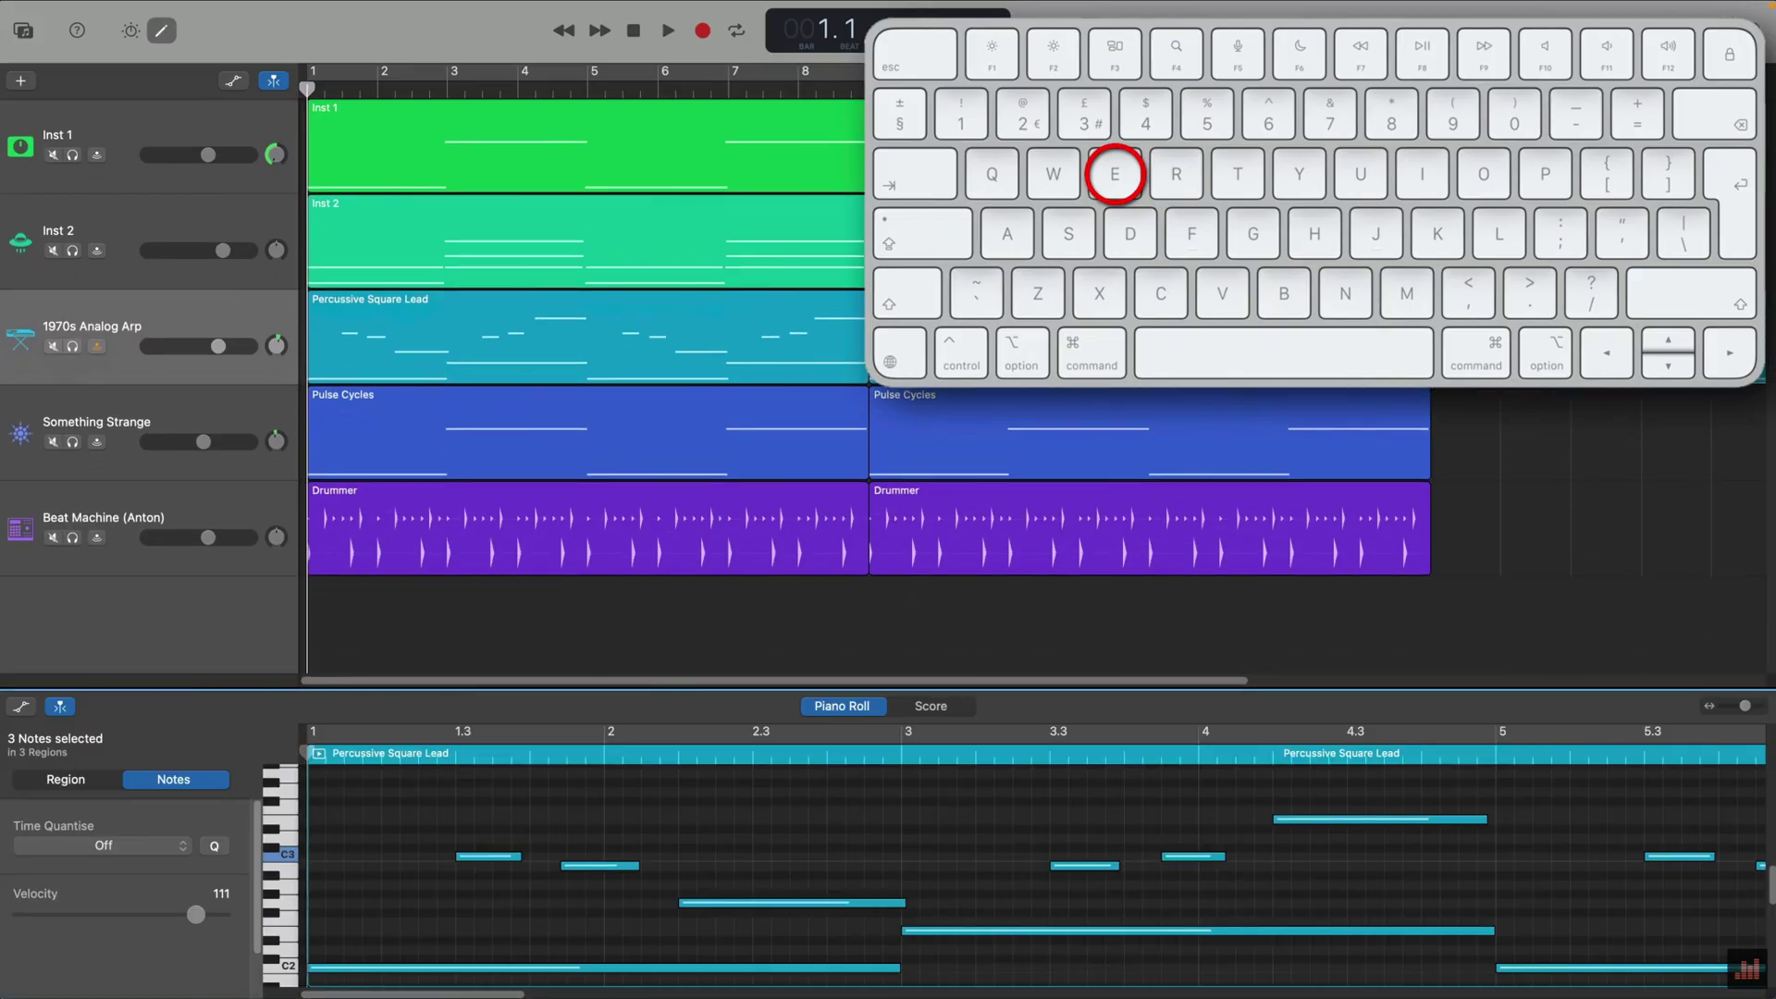
Step: Show and hide the Apple Loops browser, leaving it hidden
key("o")
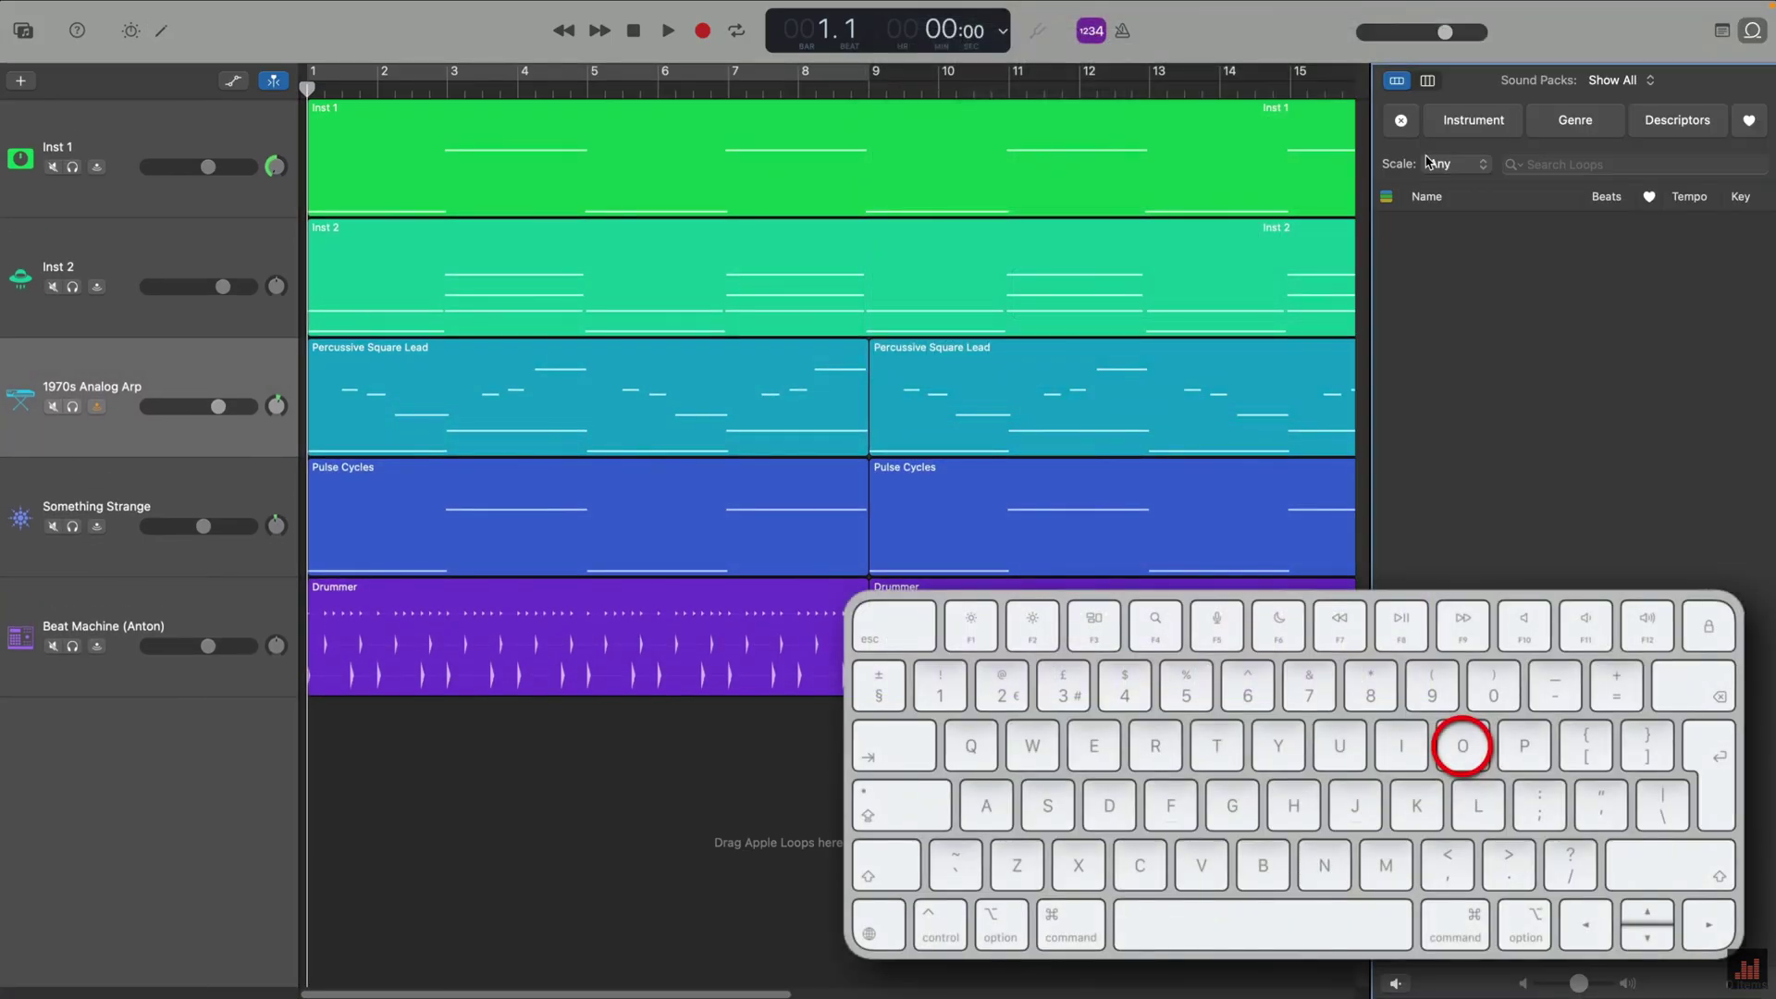
key("o")
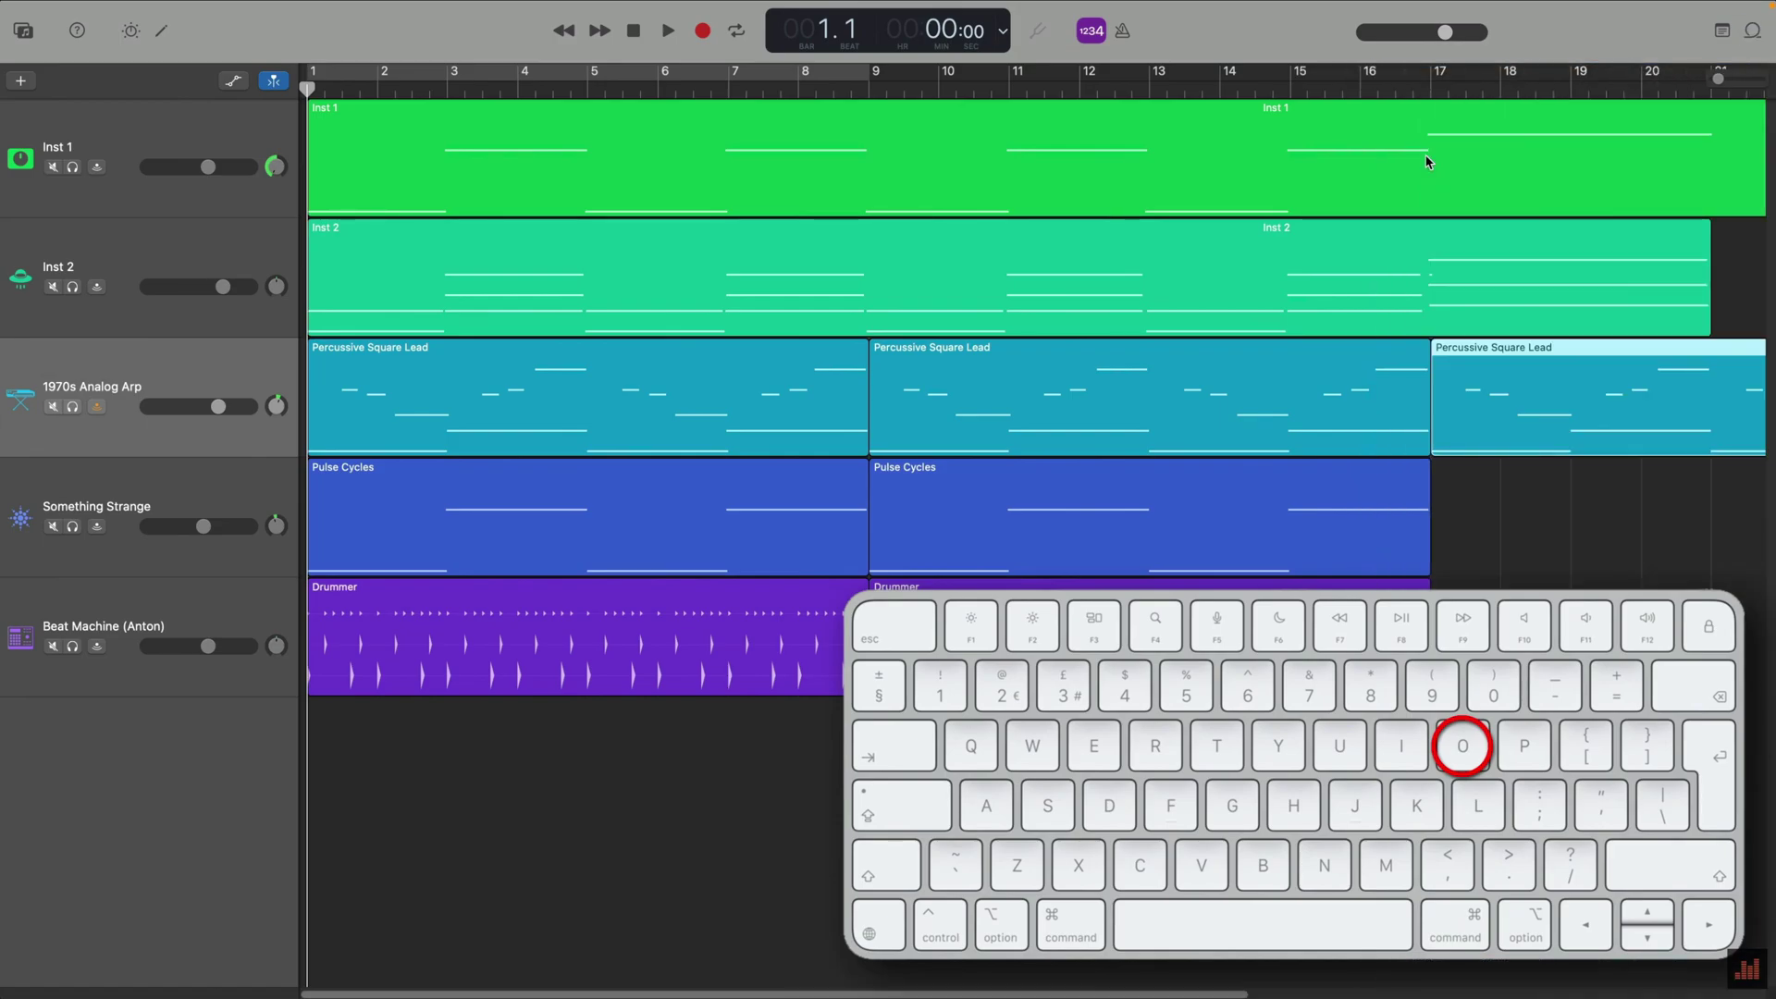
key("o")
key("o")
Step: Save the project
key("cmd+s")
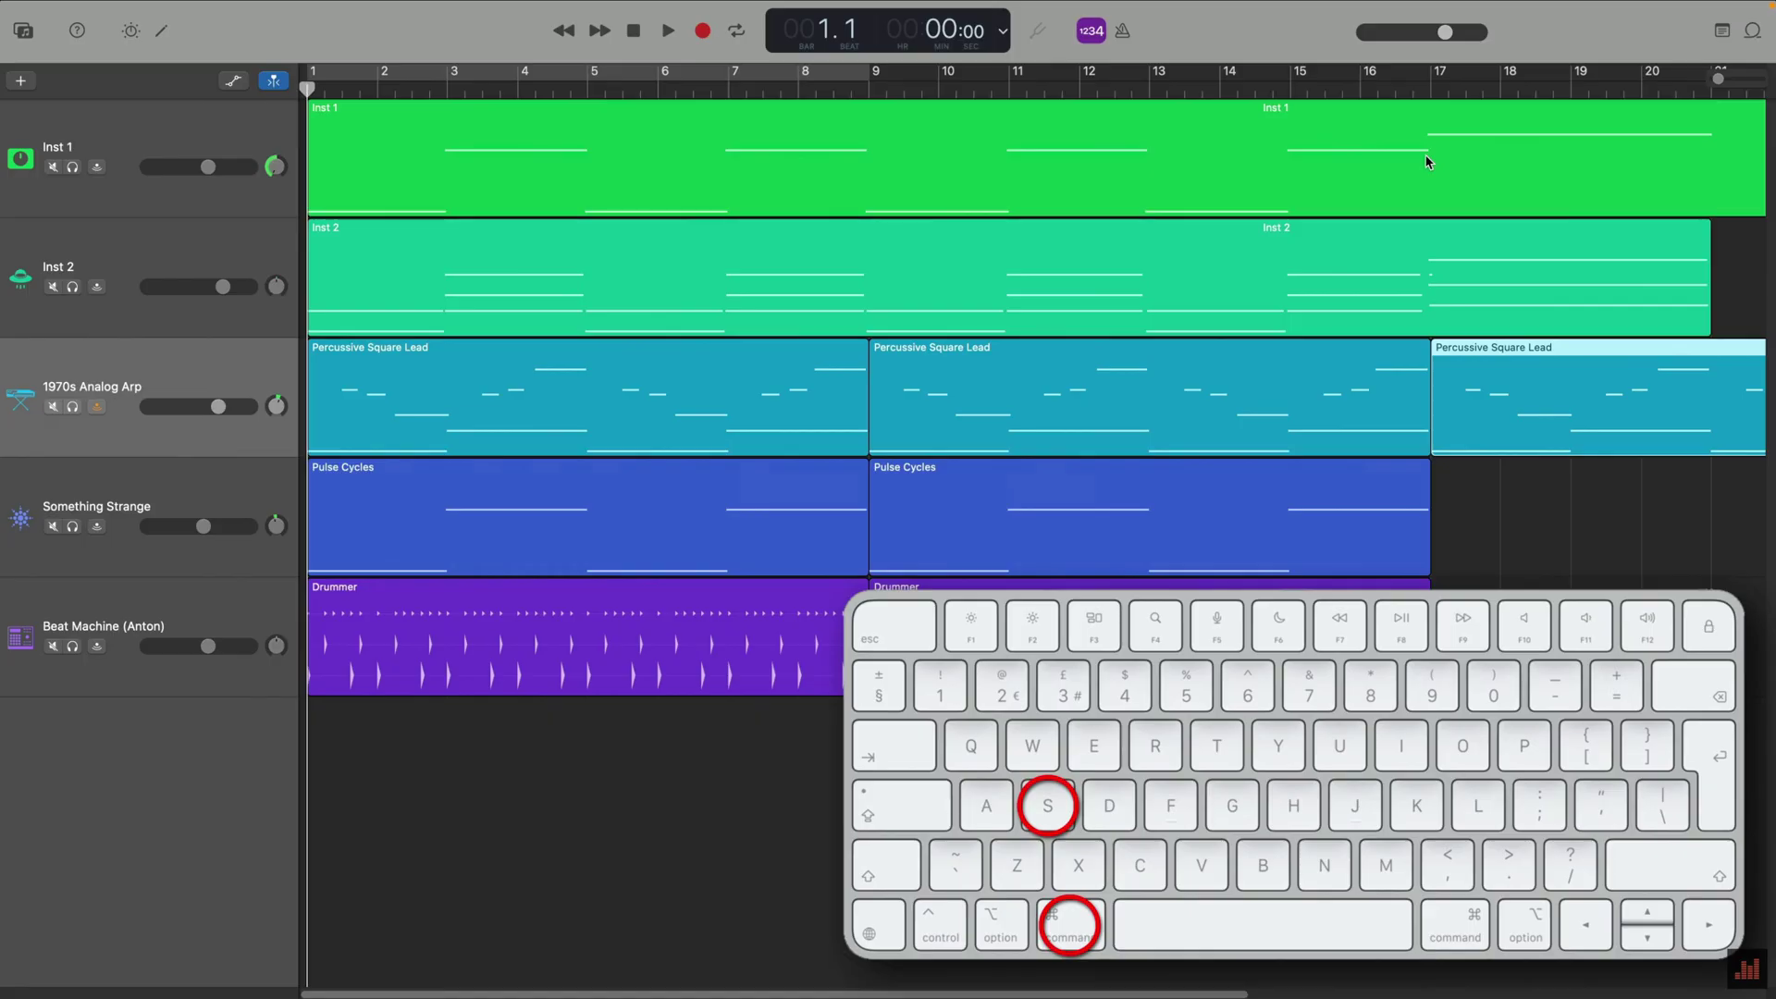